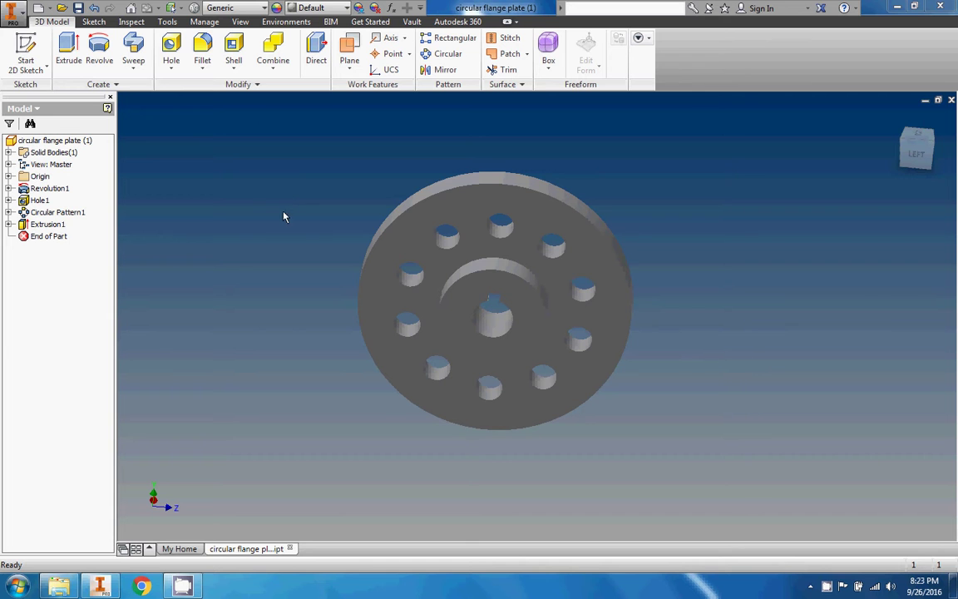
- Begin saving a copy of the flange plate part in the Fun Time Projects folder within My Documents' Inventor folder
{"action": "middle_click_drag", "start_coordinate": [273, 217], "coordinate": [284, 198], "text": "shift"}
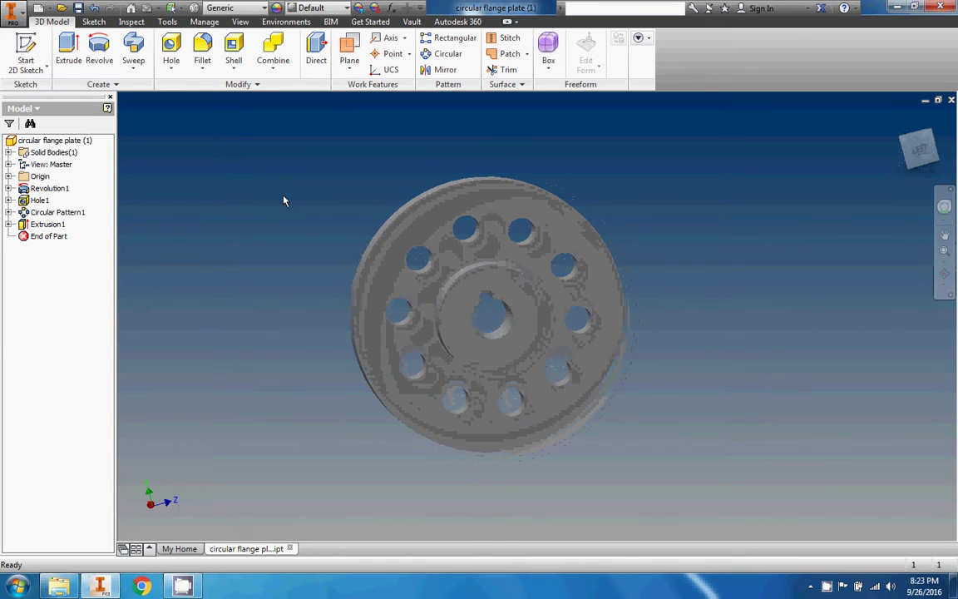
{"action": "left_click", "coordinate": [20, 11]}
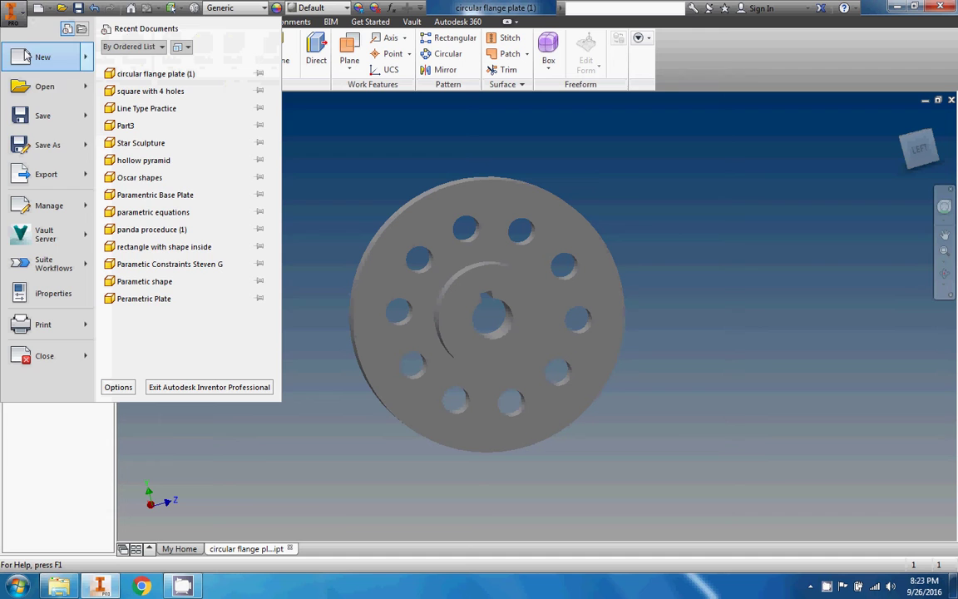
{"action": "left_click", "coordinate": [30, 145]}
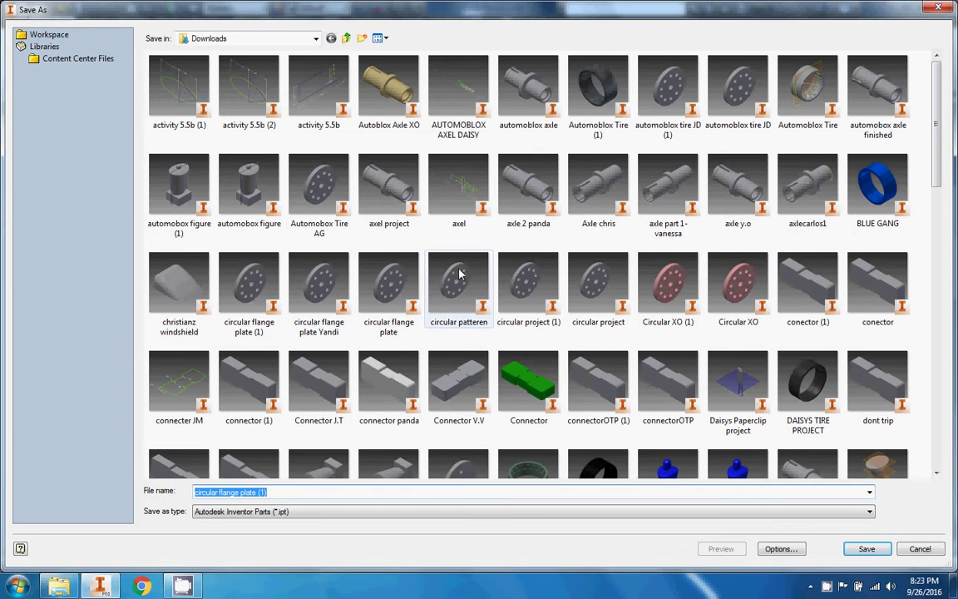
{"action": "left_click", "coordinate": [316, 39]}
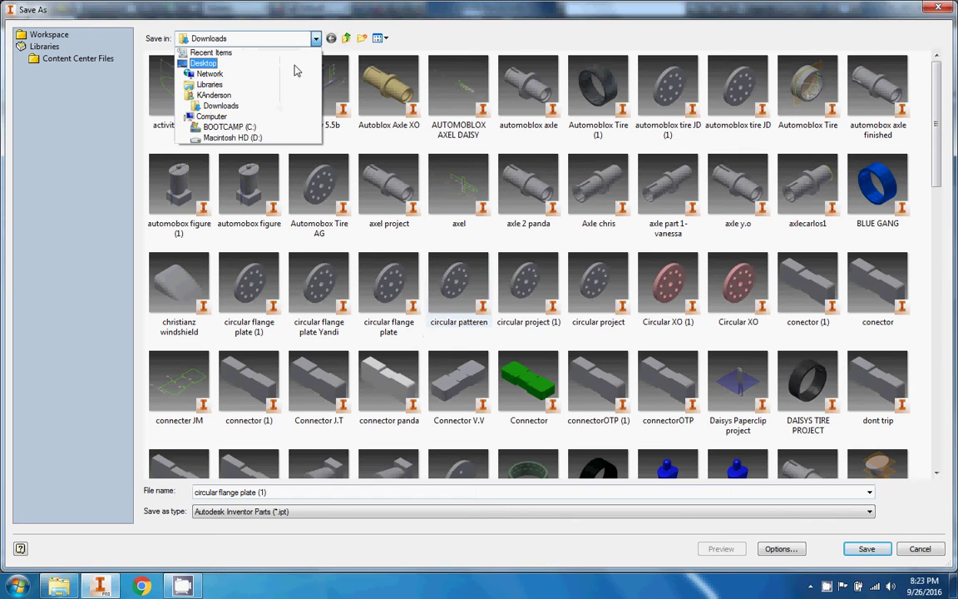
{"action": "left_click", "coordinate": [287, 96]}
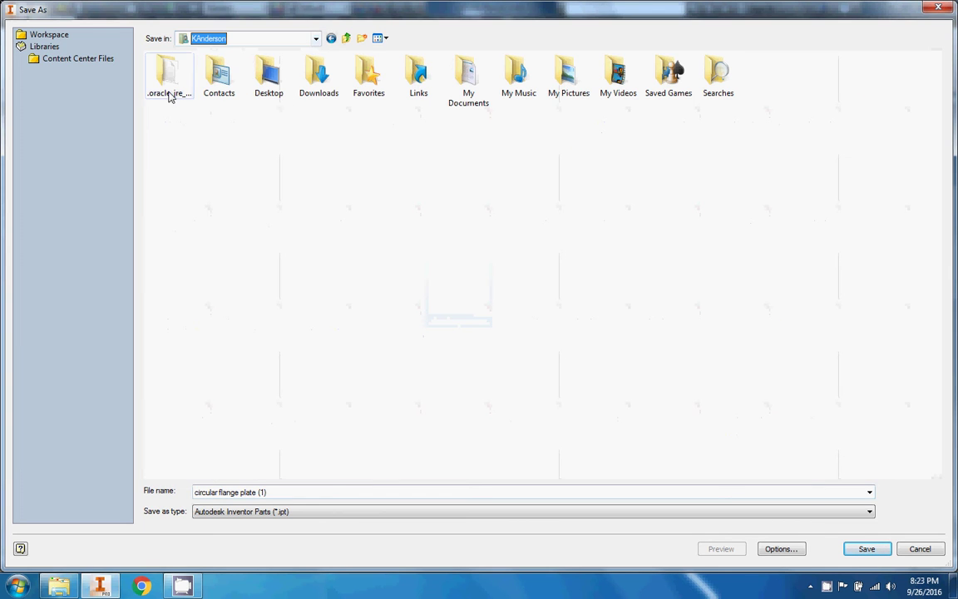
{"action": "double_click", "coordinate": [466, 81]}
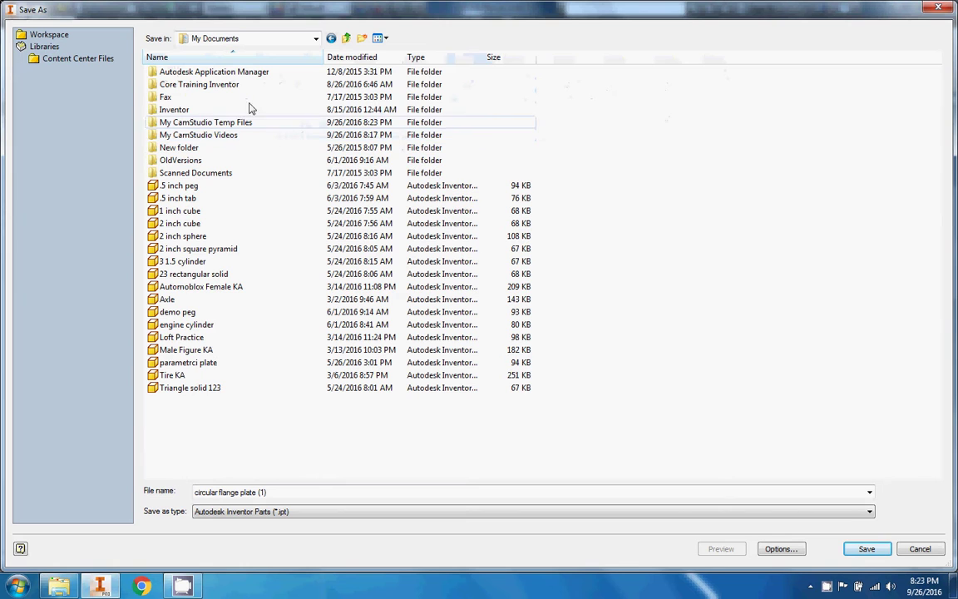
{"action": "double_click", "coordinate": [191, 109]}
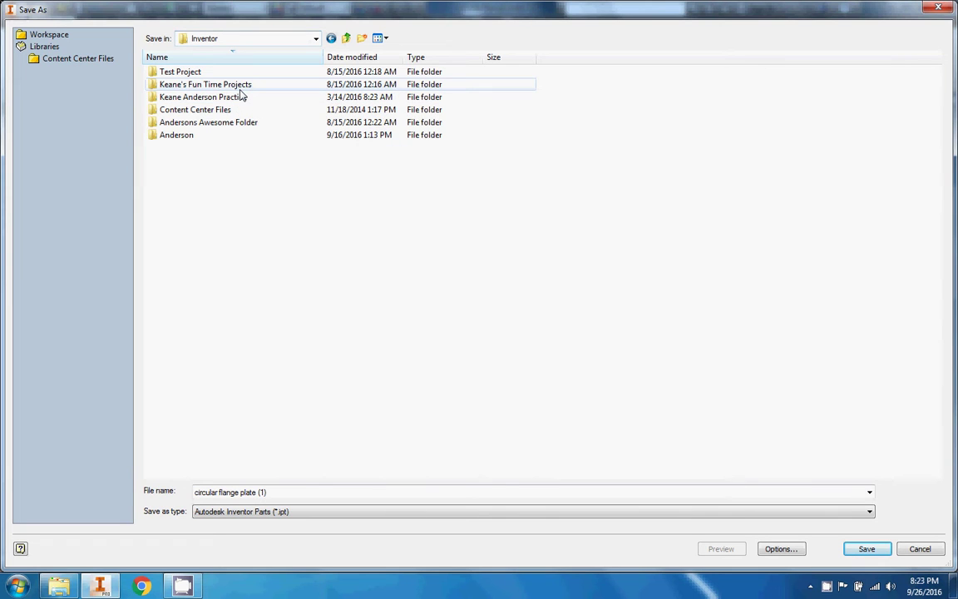
{"action": "double_click", "coordinate": [256, 90]}
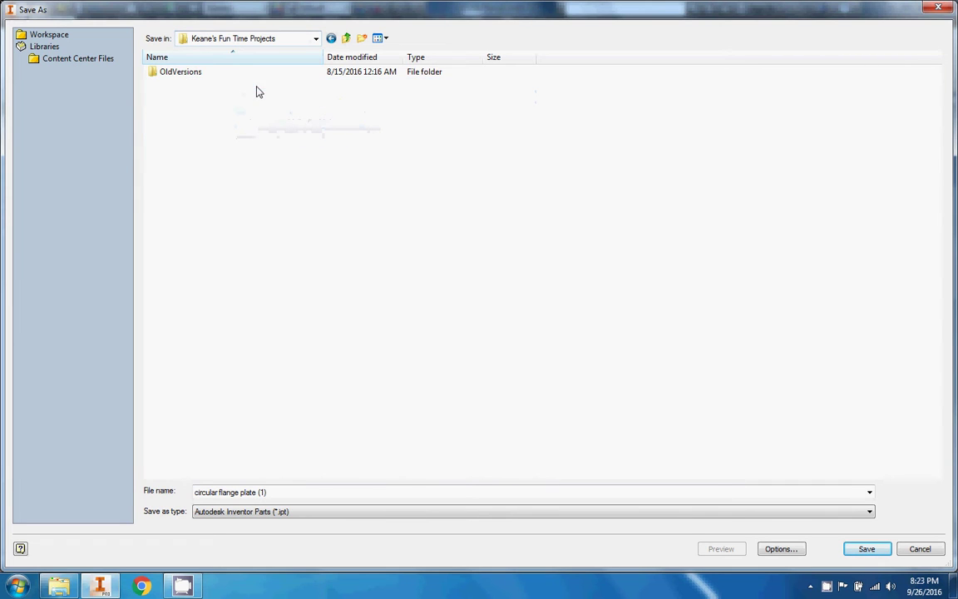
- Name the copy "flange plate to draw" and save it, accepting the location outside the active project
{"action": "left_click", "coordinate": [303, 493]}
{"action": "type", "text": "c"}
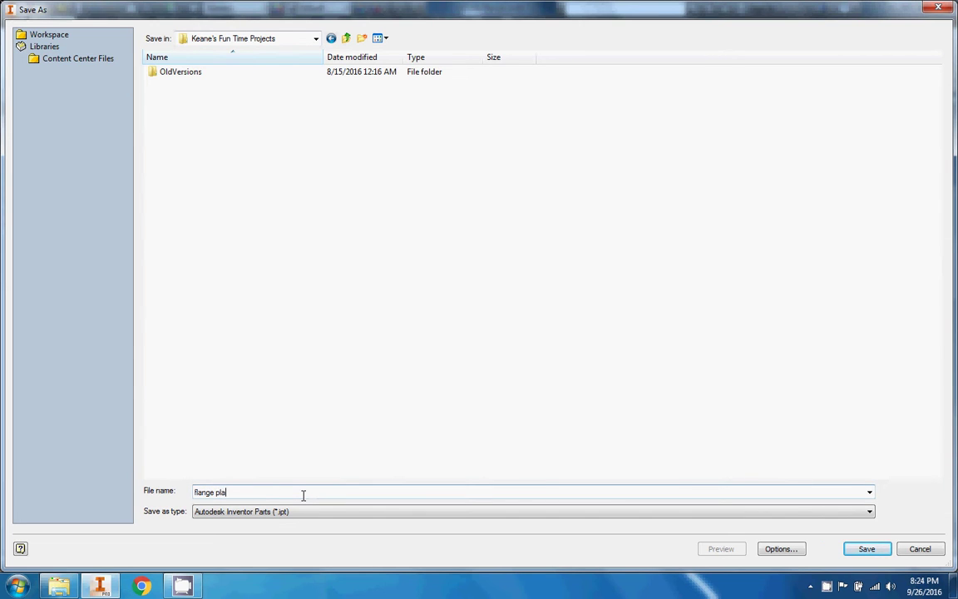
{"action": "type", "text": "lange play"}
{"action": "key", "text": "BackSpace"}
{"action": "type", "text": "te to draw"}
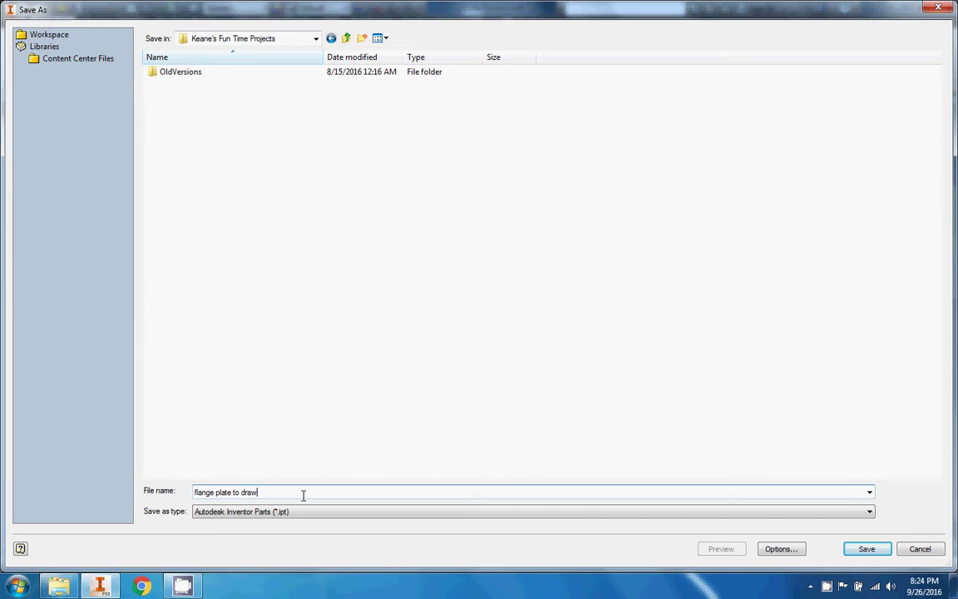
{"action": "left_click", "coordinate": [875, 551]}
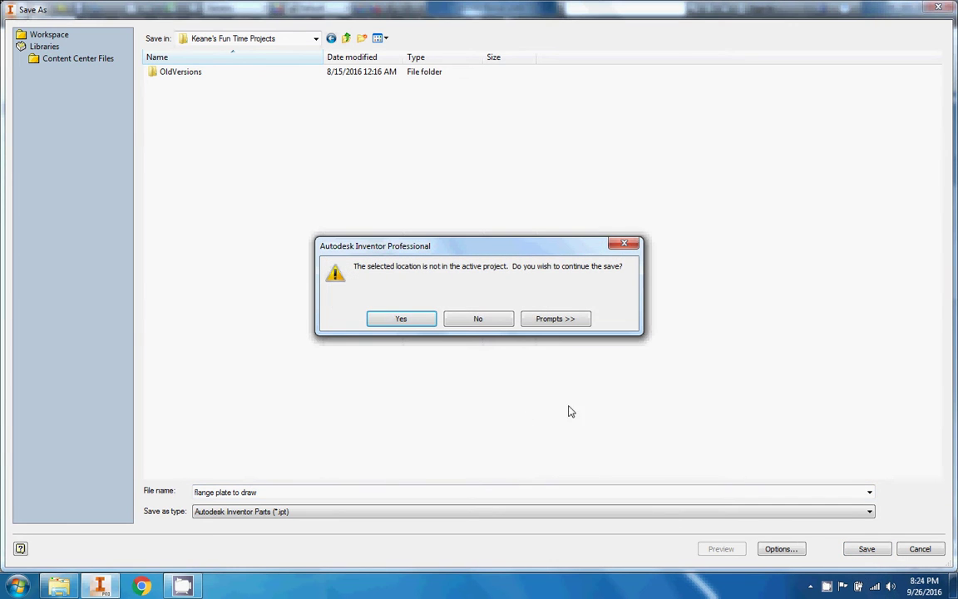
{"action": "left_click", "coordinate": [401, 319]}
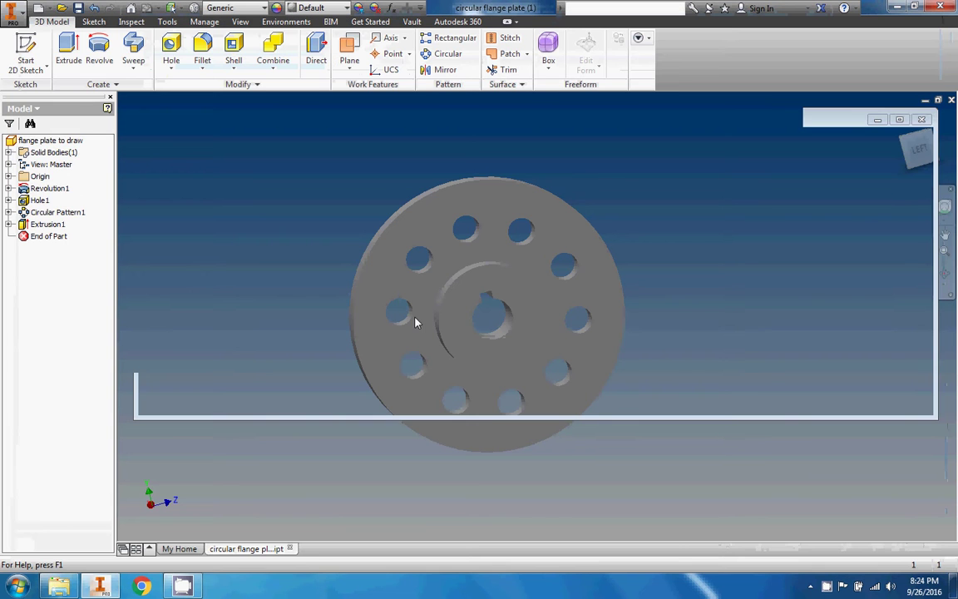
- Create a new drawing from the Standard.idw template
{"action": "key", "text": "F6"}
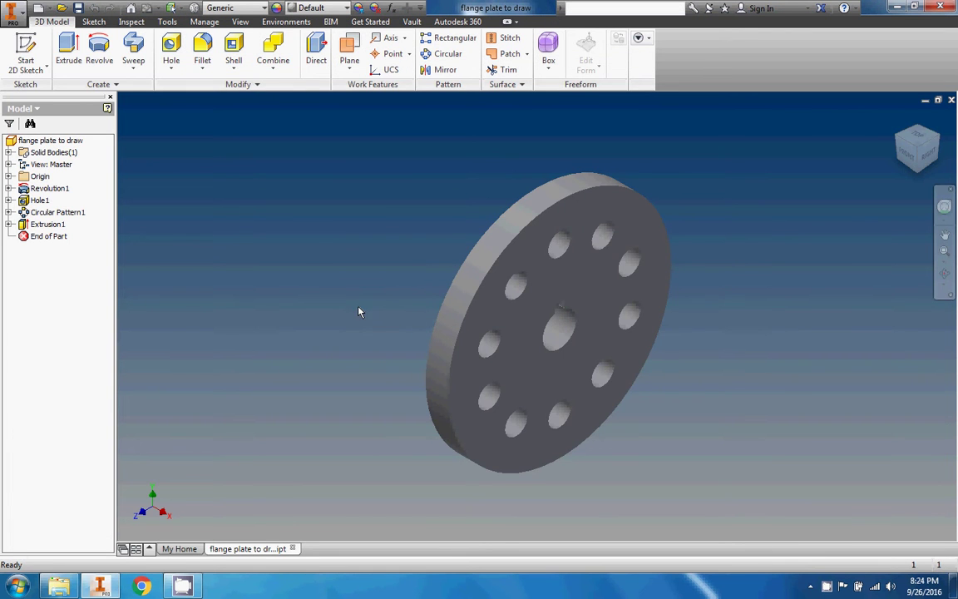
{"action": "middle_click_drag", "start_coordinate": [359, 312], "coordinate": [466, 287], "text": "shift"}
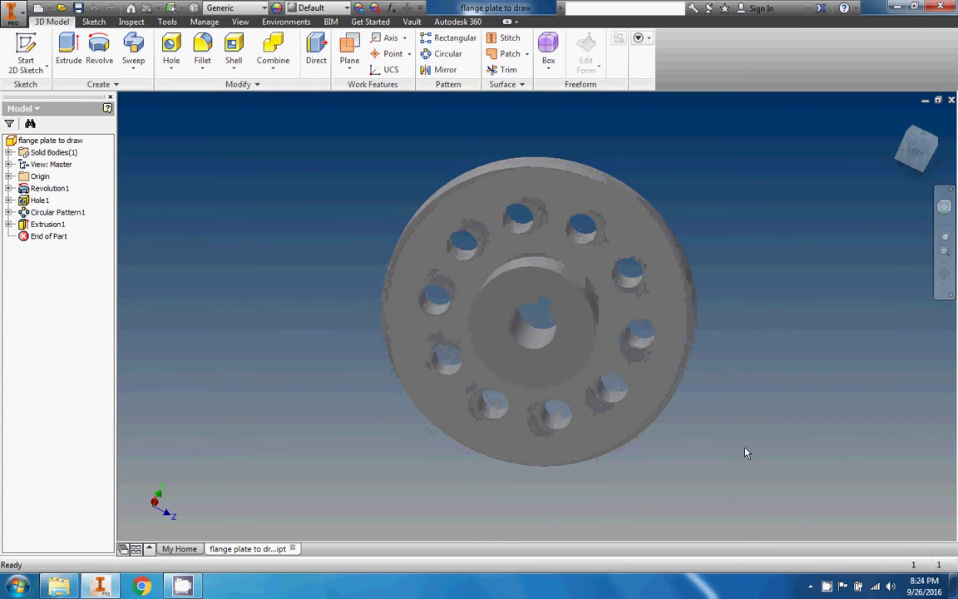
{"action": "left_click", "coordinate": [14, 10]}
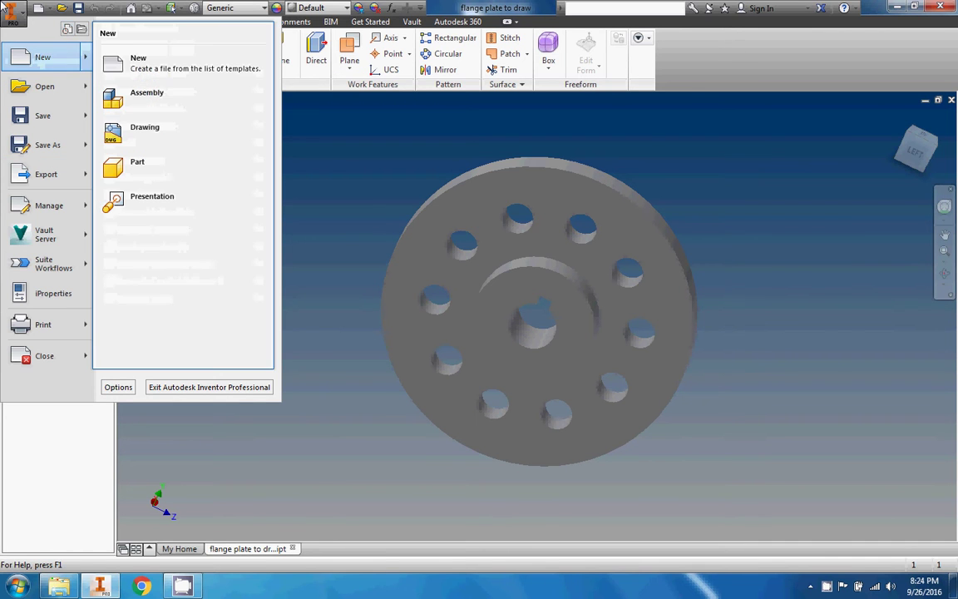
{"action": "left_click", "coordinate": [33, 57]}
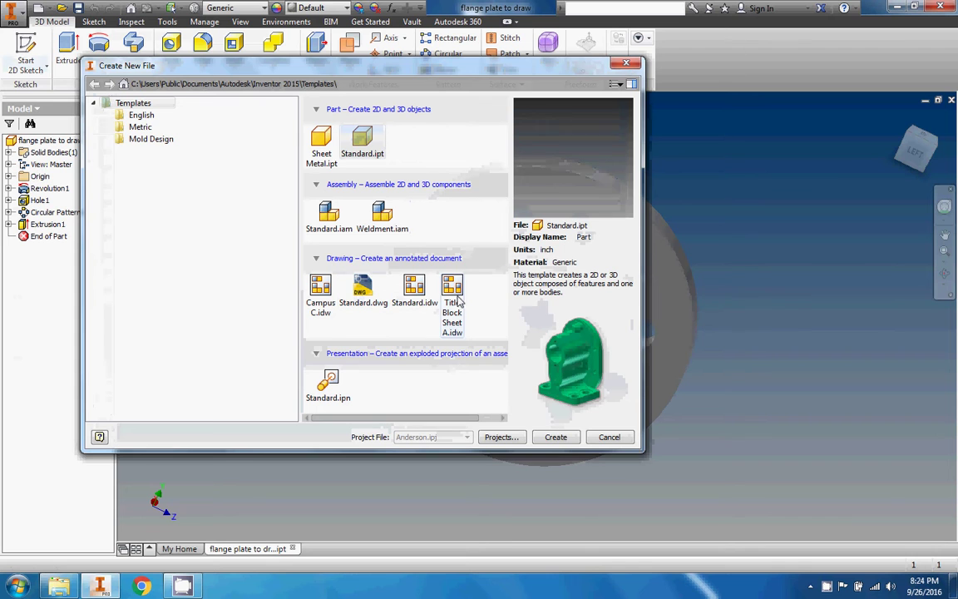
{"action": "double_click", "coordinate": [414, 286]}
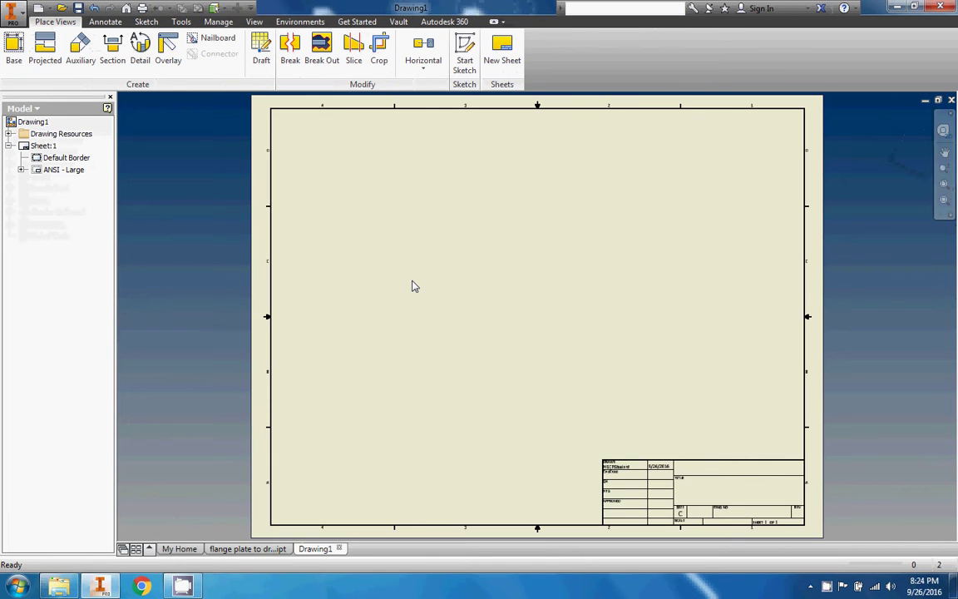
- Look over the flange plate part and the blank drawing sheet with its border and title block
{"action": "scroll", "coordinate": [431, 482], "scroll_direction": "up", "scroll_amount": 1}
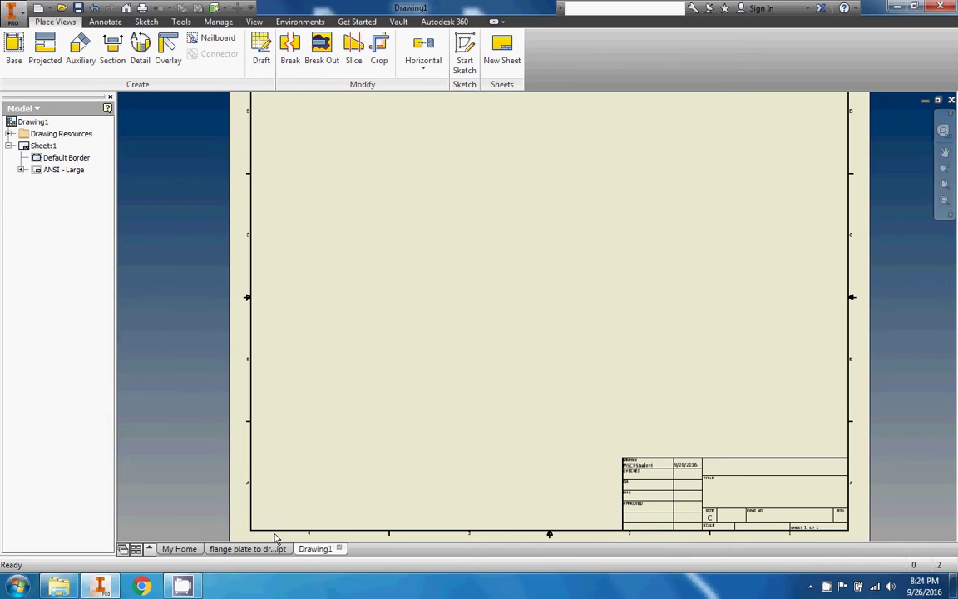
{"action": "left_click", "coordinate": [248, 549]}
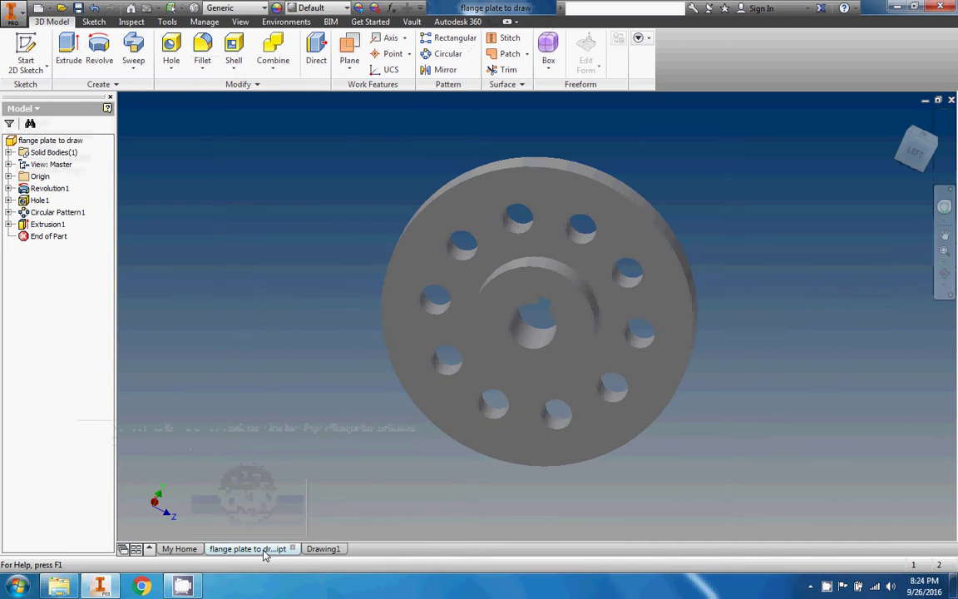
{"action": "left_click", "coordinate": [323, 549]}
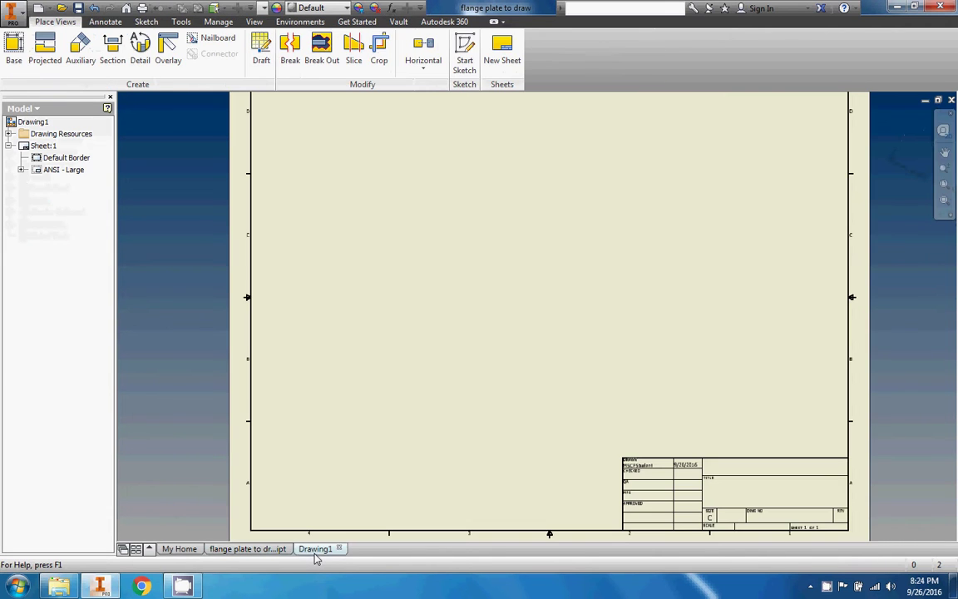
{"action": "scroll", "coordinate": [368, 327], "scroll_direction": "down", "scroll_amount": 5}
{"action": "scroll", "coordinate": [371, 325], "scroll_direction": "up", "scroll_amount": 4}
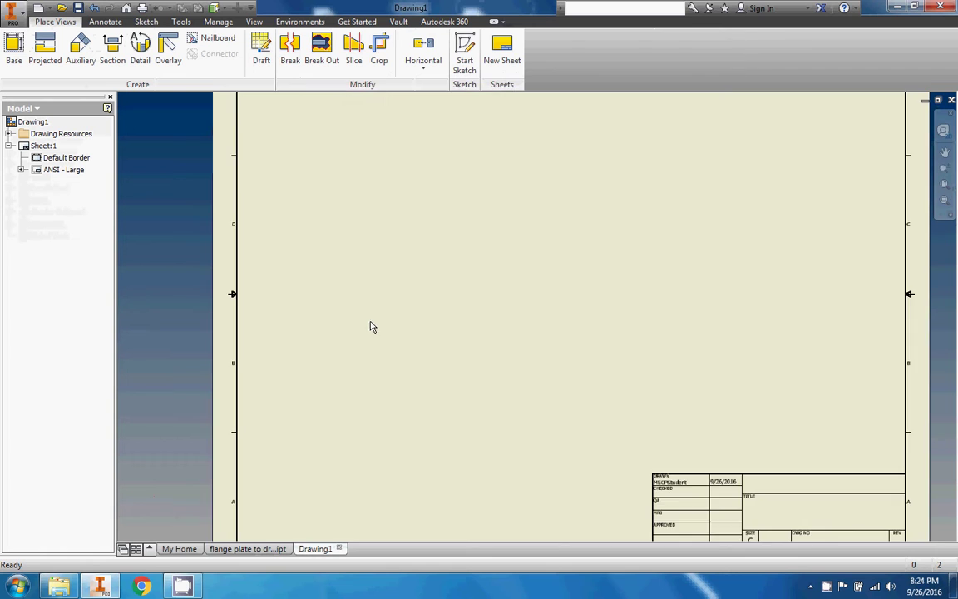
{"action": "scroll", "coordinate": [393, 301], "scroll_direction": "down", "scroll_amount": 4}
{"action": "key", "text": "F2"}
{"action": "left_click_drag", "start_coordinate": [393, 301], "coordinate": [329, 305]}
{"action": "key", "text": "Escape"}
{"action": "scroll", "coordinate": [330, 308], "scroll_direction": "up", "scroll_amount": 4}
{"action": "scroll", "coordinate": [330, 309], "scroll_direction": "down", "scroll_amount": 4}
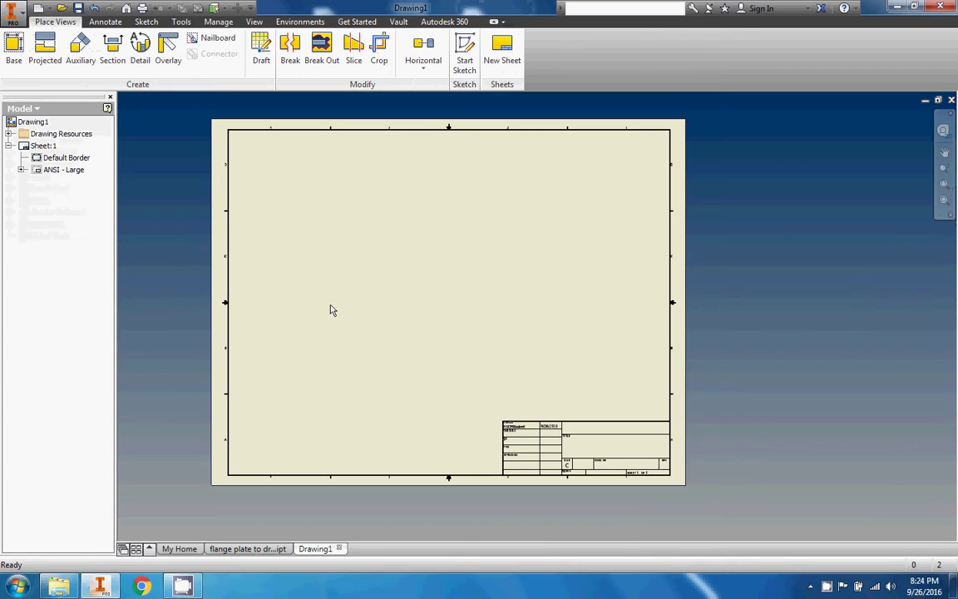
{"action": "scroll", "coordinate": [330, 310], "scroll_direction": "up", "scroll_amount": 5}
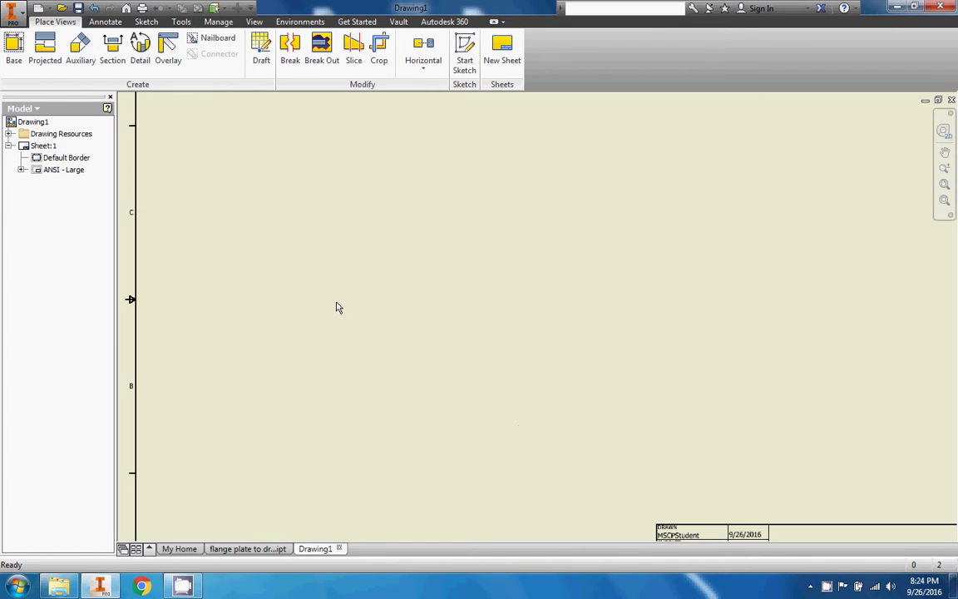
{"action": "scroll", "coordinate": [324, 305], "scroll_direction": "down", "scroll_amount": 2}
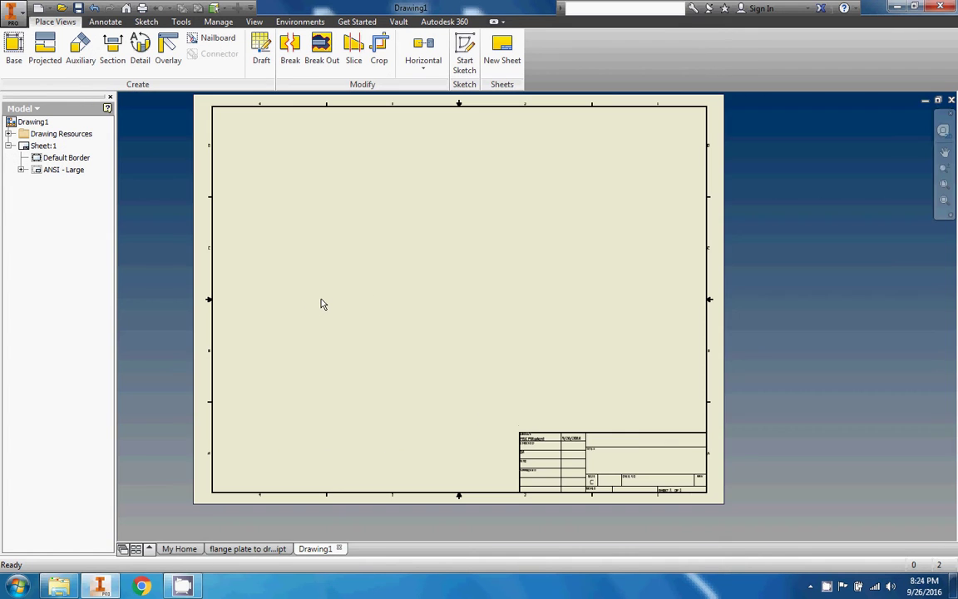
- Start a base view and choose "flange plate to draw" from the Fun Time Projects folder as its source part
{"action": "left_click", "coordinate": [20, 51]}
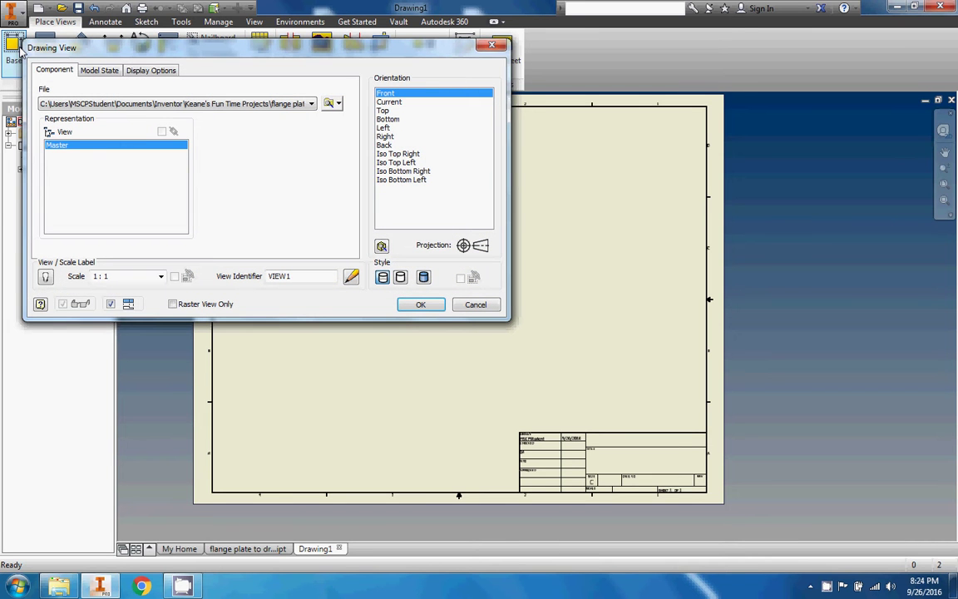
{"action": "left_click", "coordinate": [331, 106]}
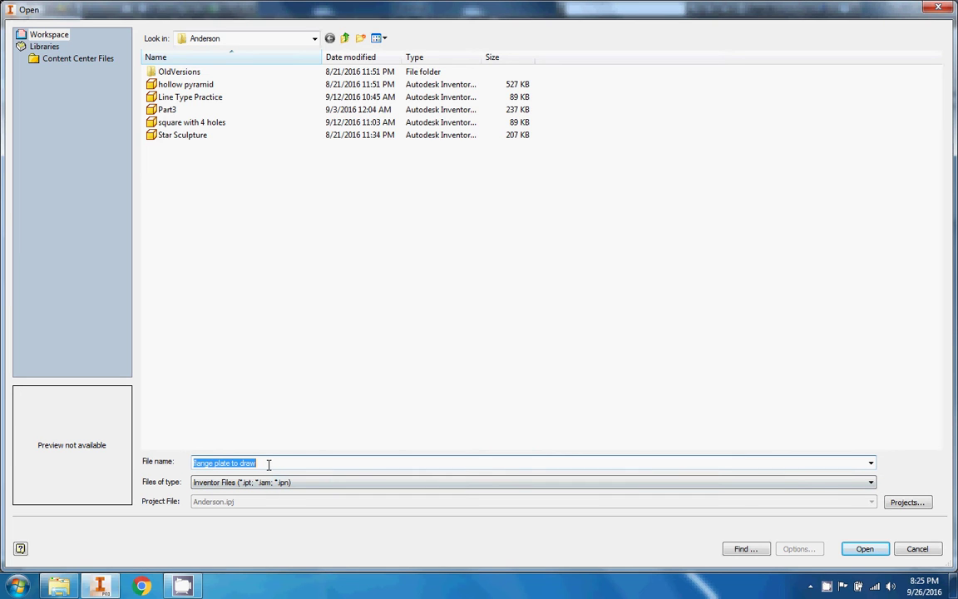
{"action": "left_click", "coordinate": [315, 39]}
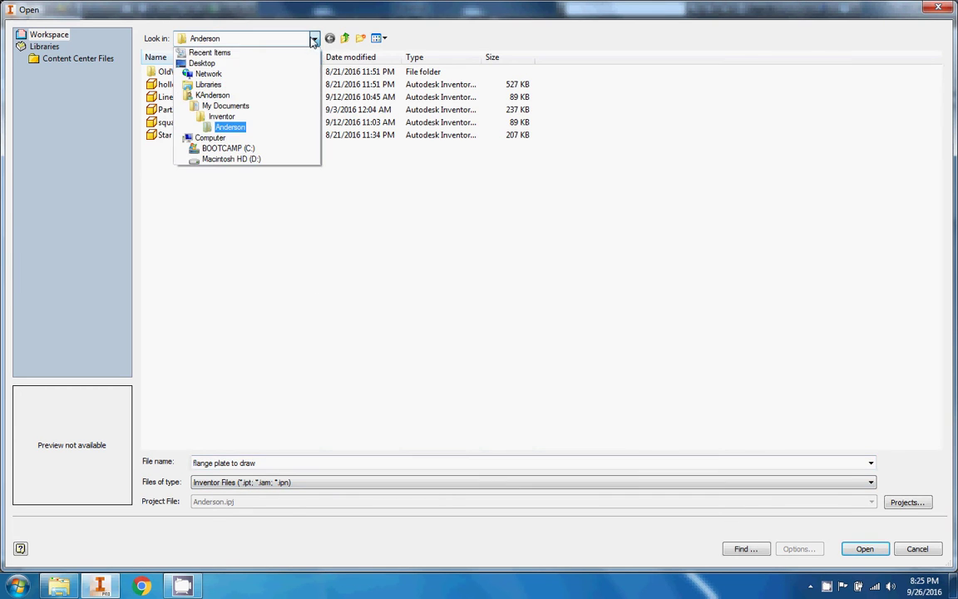
{"action": "left_click", "coordinate": [287, 117]}
{"action": "double_click", "coordinate": [246, 86]}
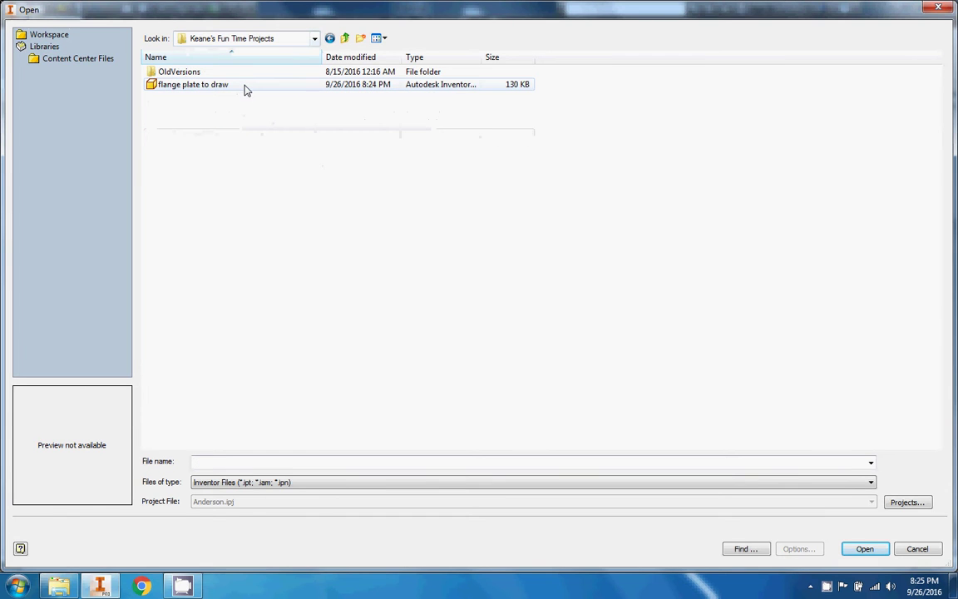
{"action": "left_click", "coordinate": [246, 86]}
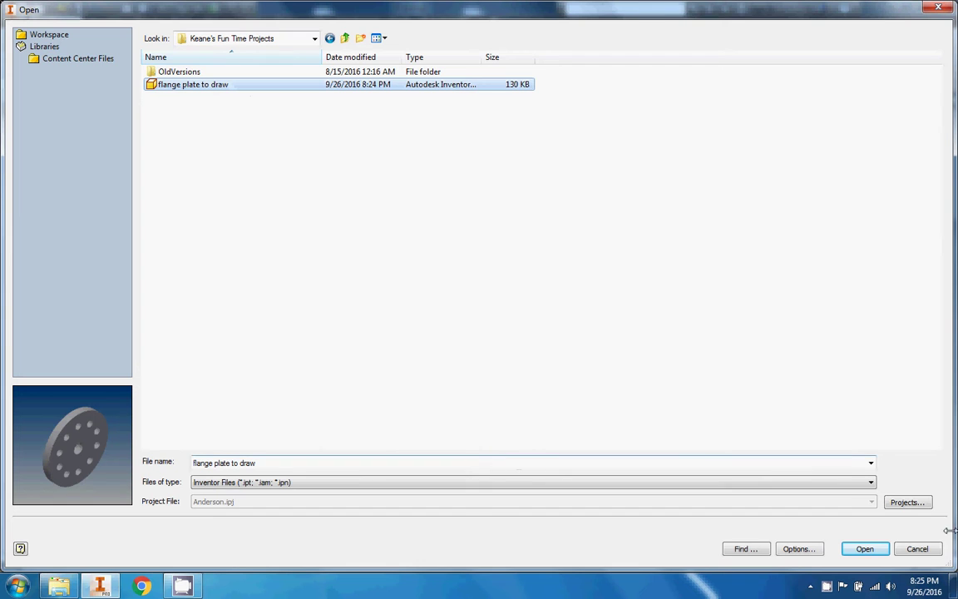
{"action": "left_click", "coordinate": [865, 549]}
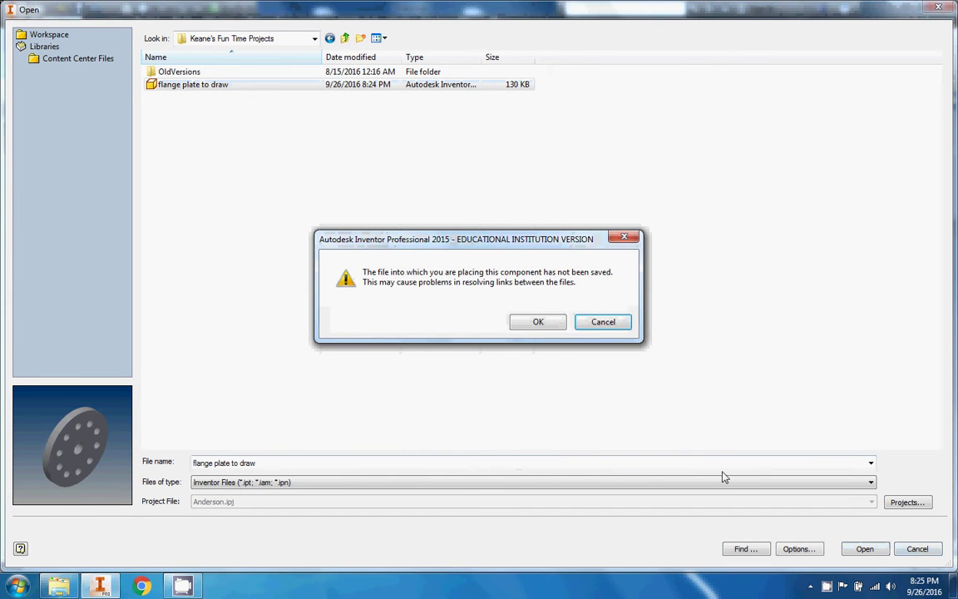
{"action": "left_click", "coordinate": [538, 322]}
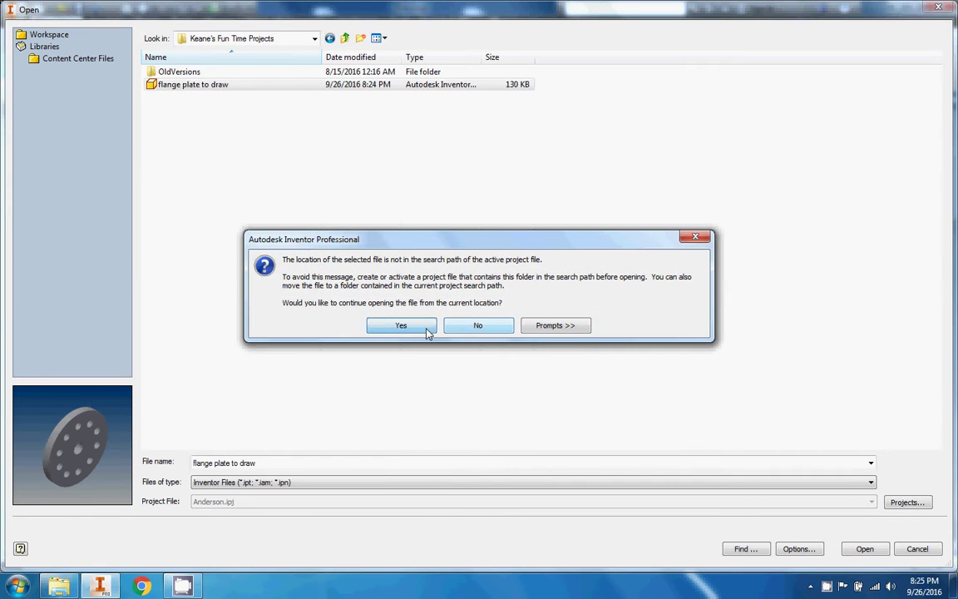
{"action": "left_click", "coordinate": [478, 326]}
- Compare the isometric orientations for the flange plate's base view and set it to Iso Top Left
{"action": "mouse_move", "coordinate": [422, 48]}
{"action": "left_mouse_down"}
{"action": "mouse_move", "coordinate": [322, 48]}
{"action": "mouse_move", "coordinate": [235, 65]}
{"action": "mouse_move", "coordinate": [293, 67]}
{"action": "mouse_move", "coordinate": [299, 102]}
{"action": "left_mouse_up"}
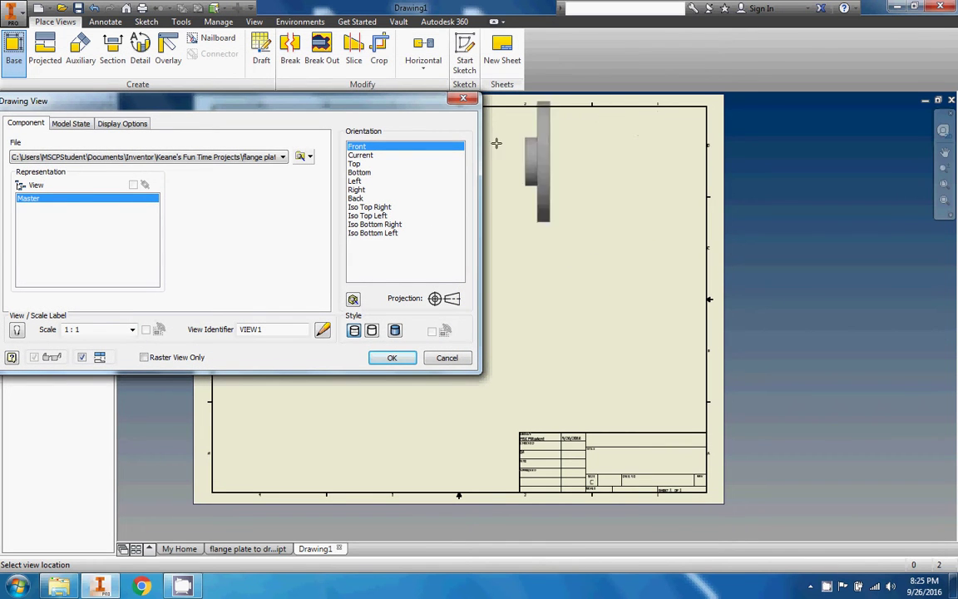
{"action": "mouse_move", "coordinate": [347, 98]}
{"action": "left_mouse_down"}
{"action": "mouse_move", "coordinate": [299, 108]}
{"action": "mouse_move", "coordinate": [329, 139]}
{"action": "left_mouse_up"}
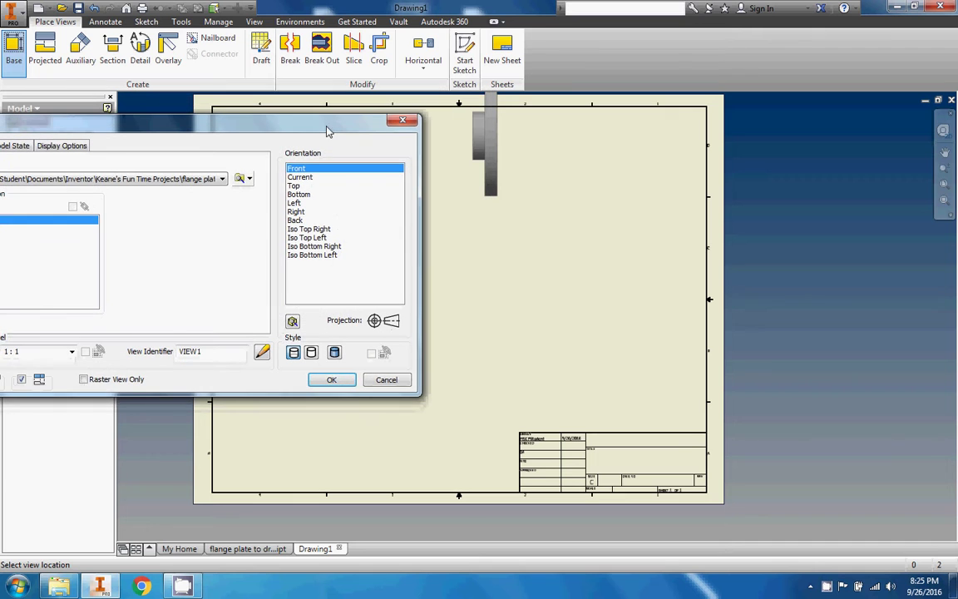
{"action": "left_click", "coordinate": [309, 229]}
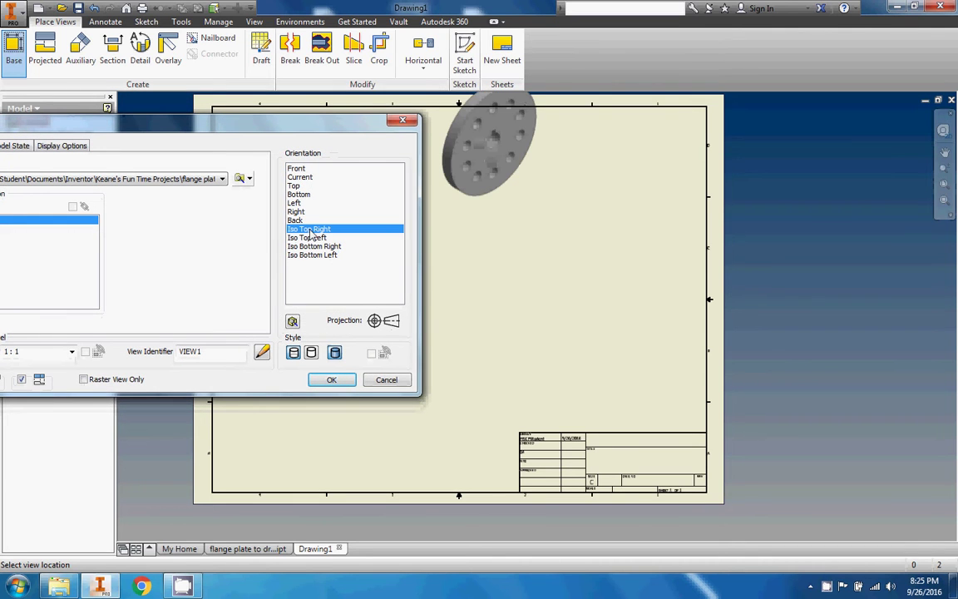
{"action": "left_click", "coordinate": [309, 238]}
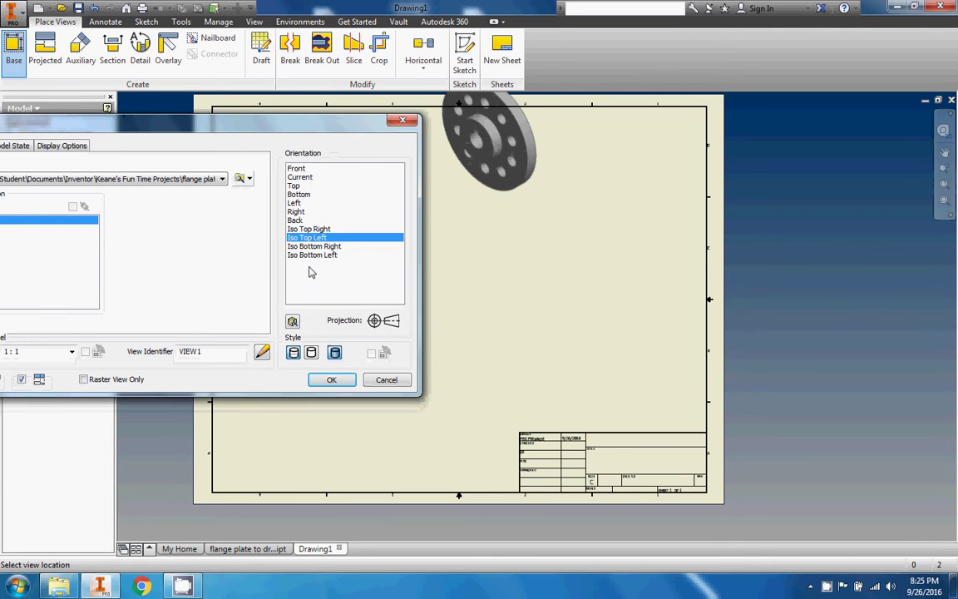
{"action": "left_click", "coordinate": [313, 247]}
{"action": "left_click", "coordinate": [315, 255]}
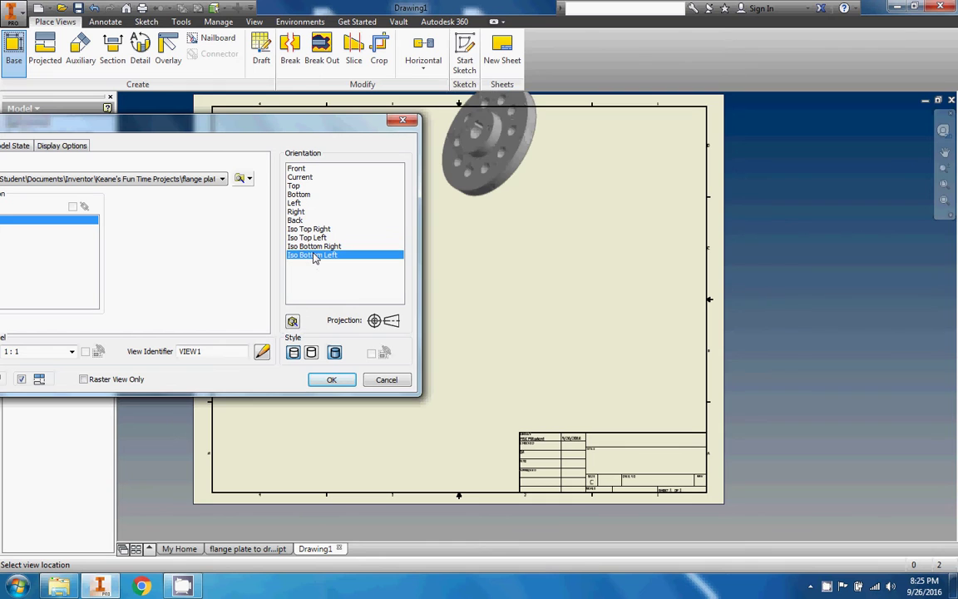
{"action": "left_click", "coordinate": [292, 229]}
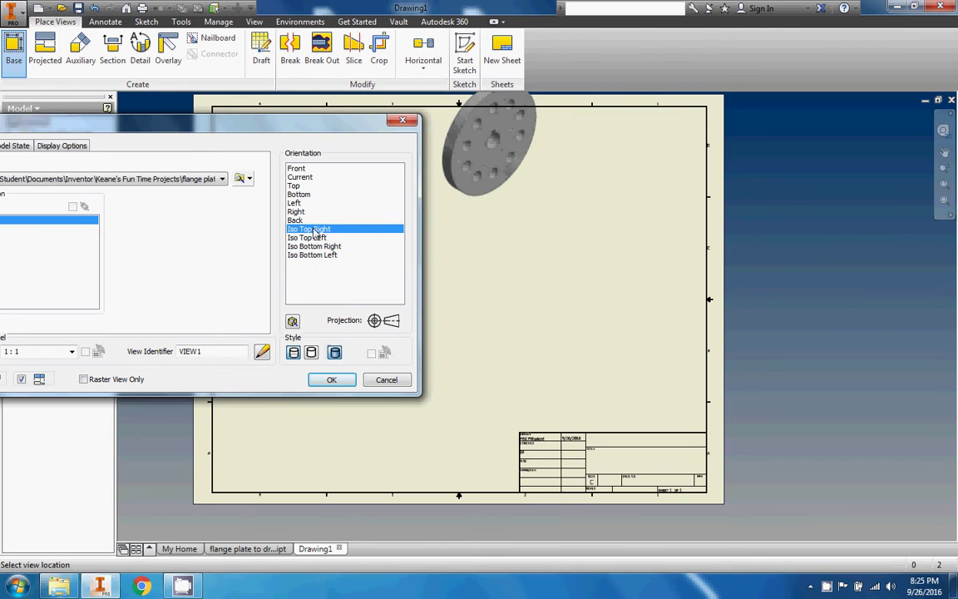
{"action": "left_click", "coordinate": [313, 239]}
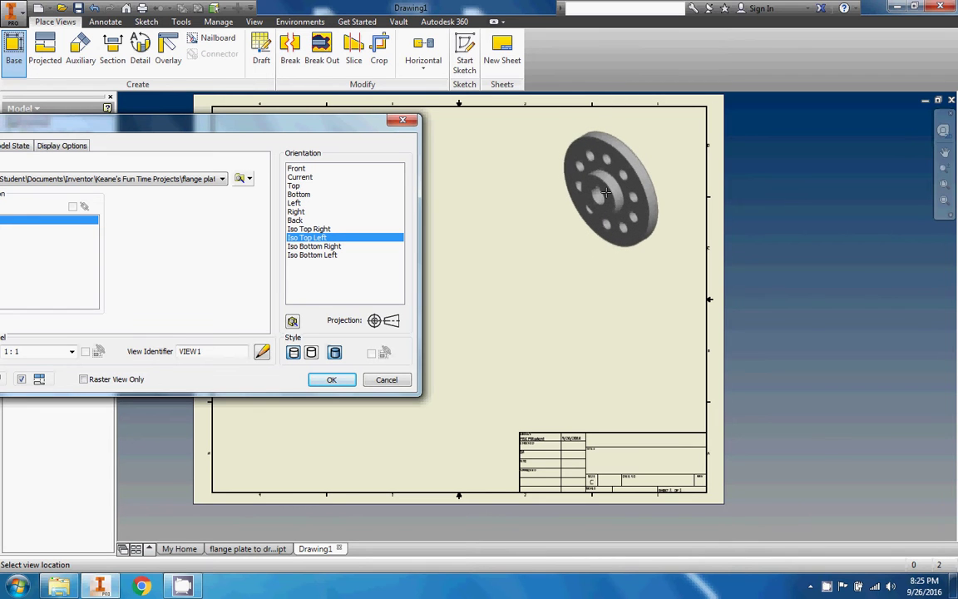
- Place the isometric view near the sheet's upper-right corner and finish without adding projected views
{"action": "left_click", "coordinate": [606, 192]}
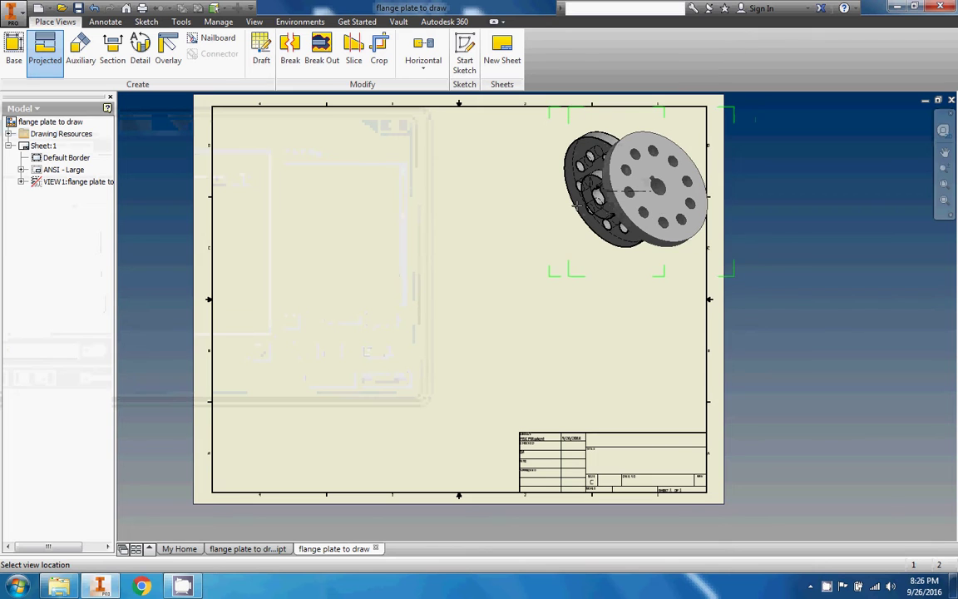
{"action": "right_click", "coordinate": [603, 193]}
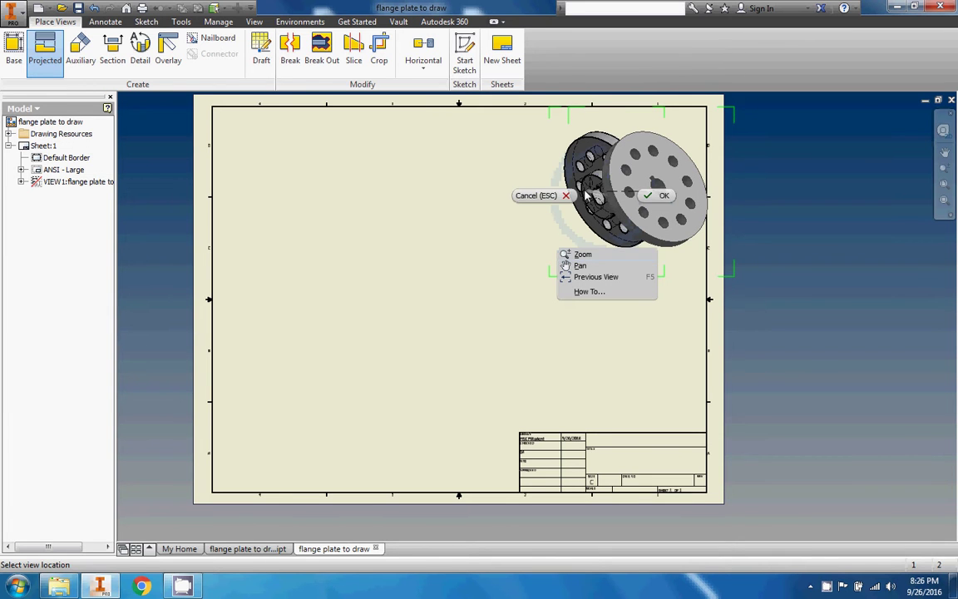
{"action": "left_click", "coordinate": [662, 197]}
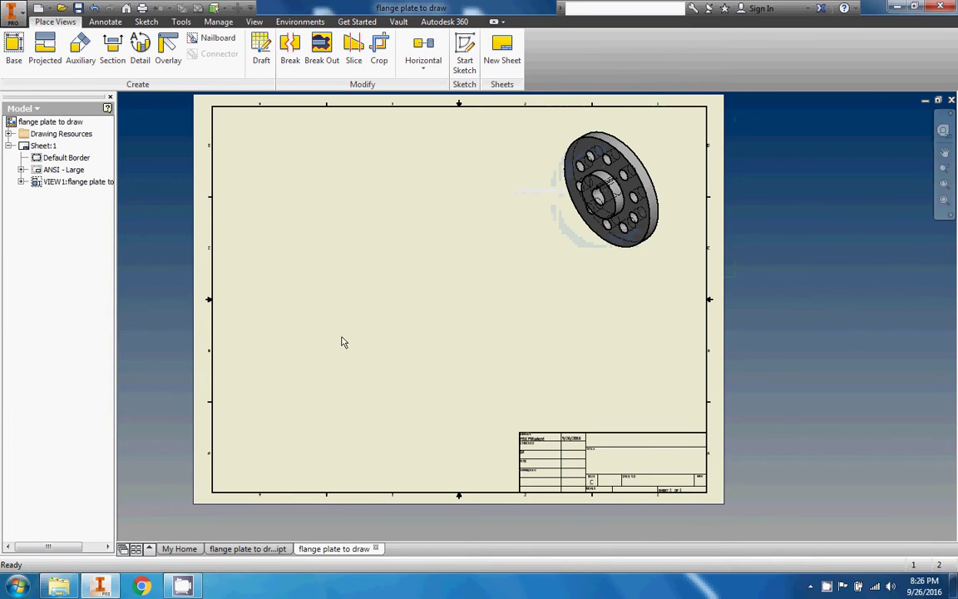
- Try the isometric view unshaded with hidden lines removed at 2:1 scale, and undo that edit
{"action": "scroll", "coordinate": [490, 269], "scroll_direction": "up", "scroll_amount": 2}
{"action": "scroll", "coordinate": [496, 263], "scroll_direction": "down", "scroll_amount": 3}
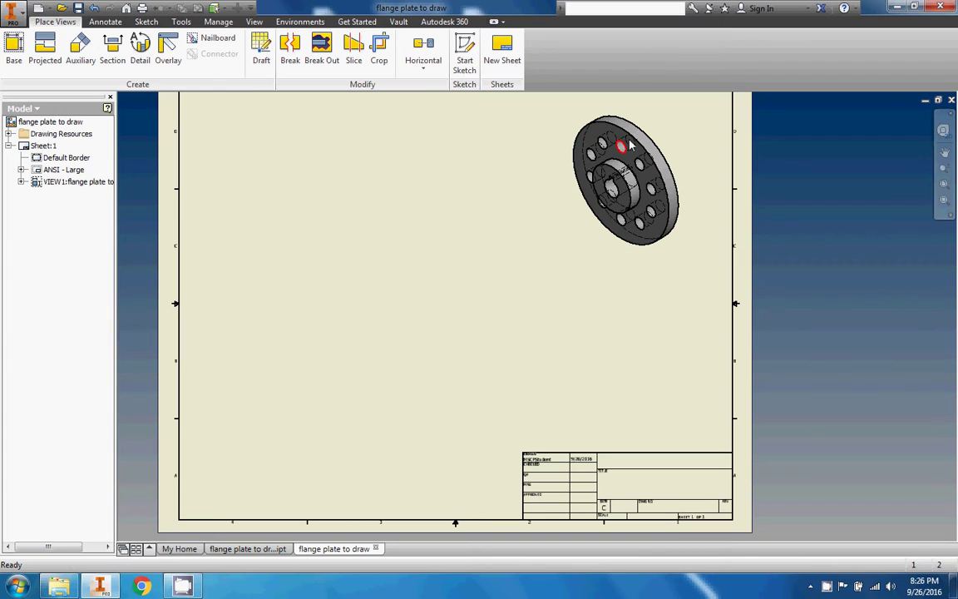
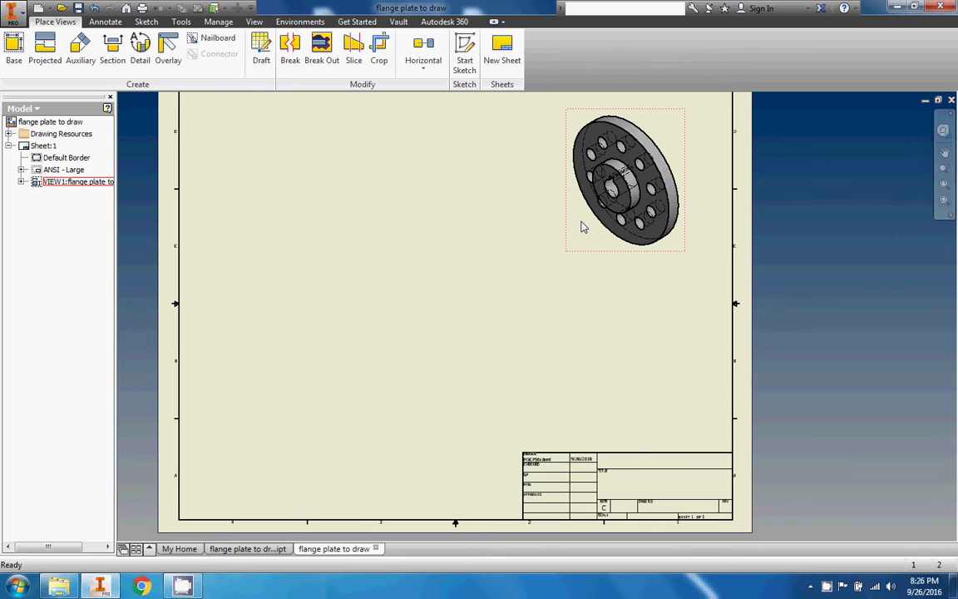
{"action": "right_click", "coordinate": [582, 226]}
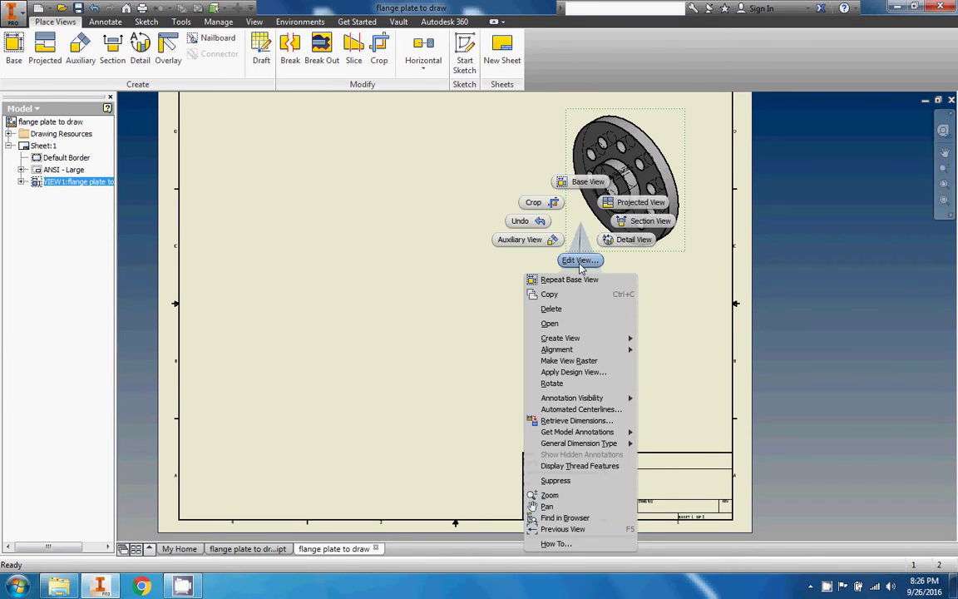
{"action": "left_click", "coordinate": [580, 261]}
{"action": "mouse_move", "coordinate": [253, 109]}
{"action": "left_mouse_down"}
{"action": "mouse_move", "coordinate": [293, 121]}
{"action": "mouse_move", "coordinate": [372, 119]}
{"action": "left_mouse_up"}
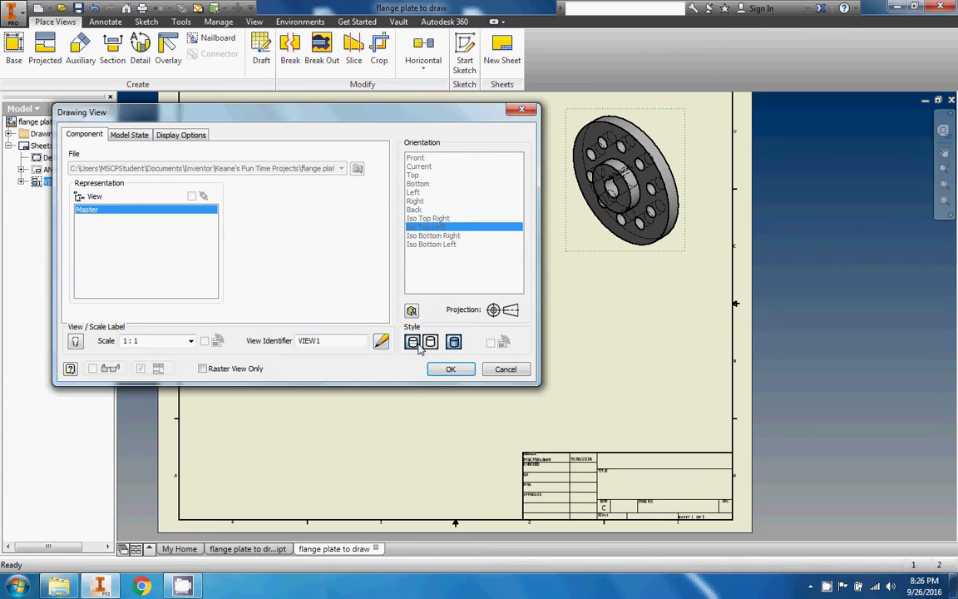
{"action": "left_click", "coordinate": [454, 342]}
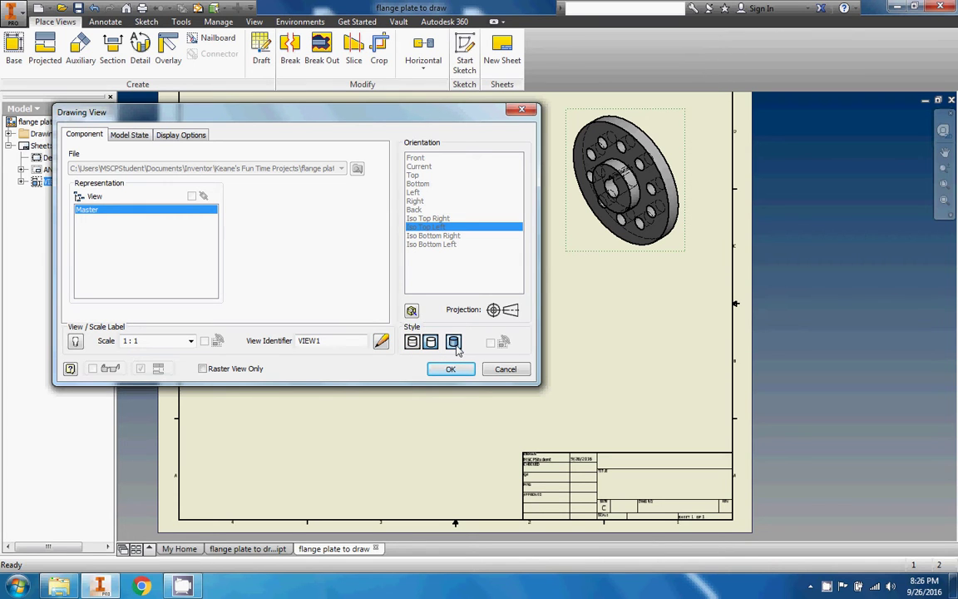
{"action": "left_click", "coordinate": [129, 341]}
{"action": "left_click", "coordinate": [127, 338]}
{"action": "key", "text": "BackSpace"}
{"action": "type", "text": "2"}
{"action": "left_click", "coordinate": [453, 369]}
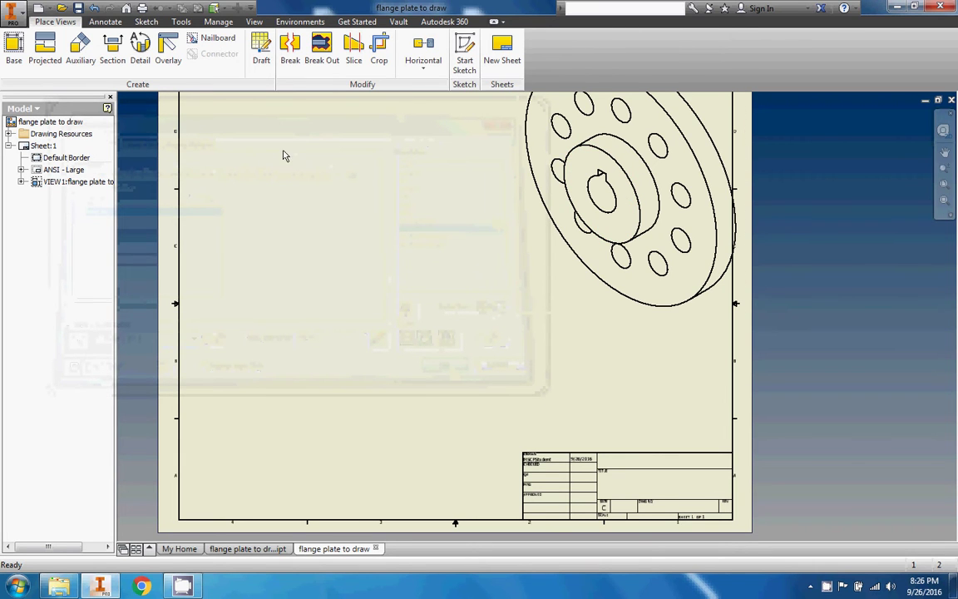
{"action": "left_click", "coordinate": [94, 8]}
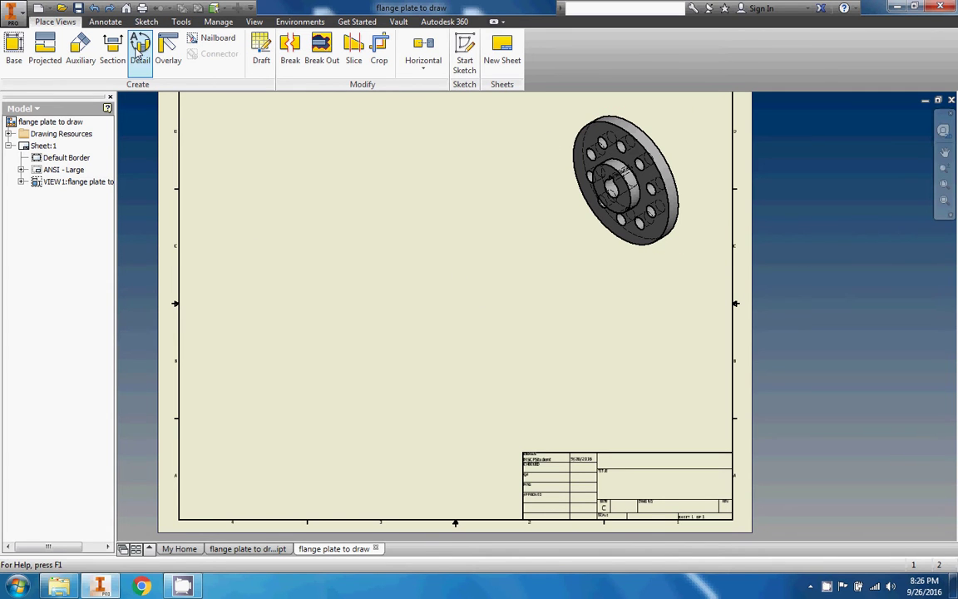
- Start a second base view of the flange plate, compare the standard orientations and set it to Left
{"action": "left_click", "coordinate": [15, 50]}
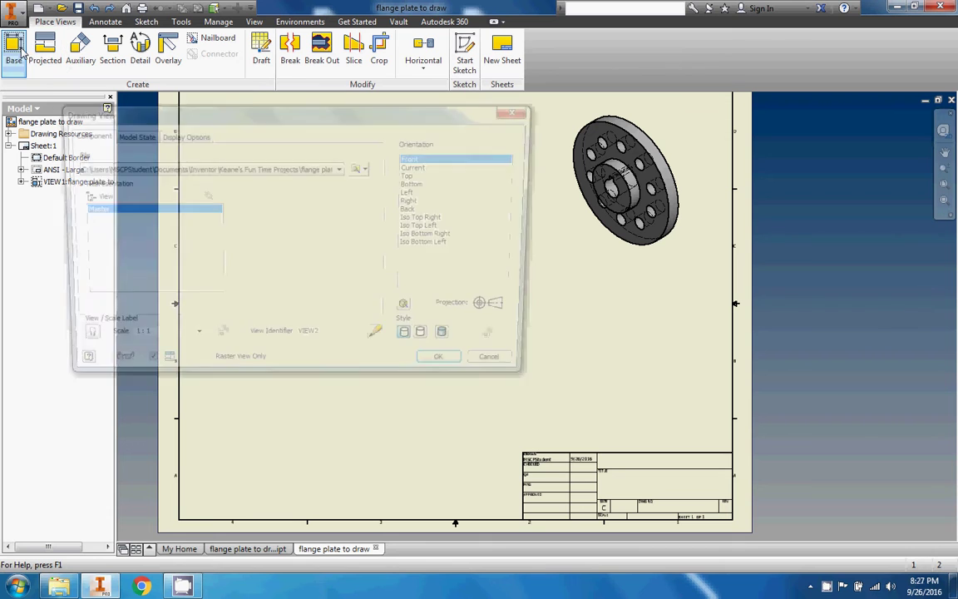
{"action": "left_click", "coordinate": [416, 175]}
{"action": "left_click", "coordinate": [420, 184]}
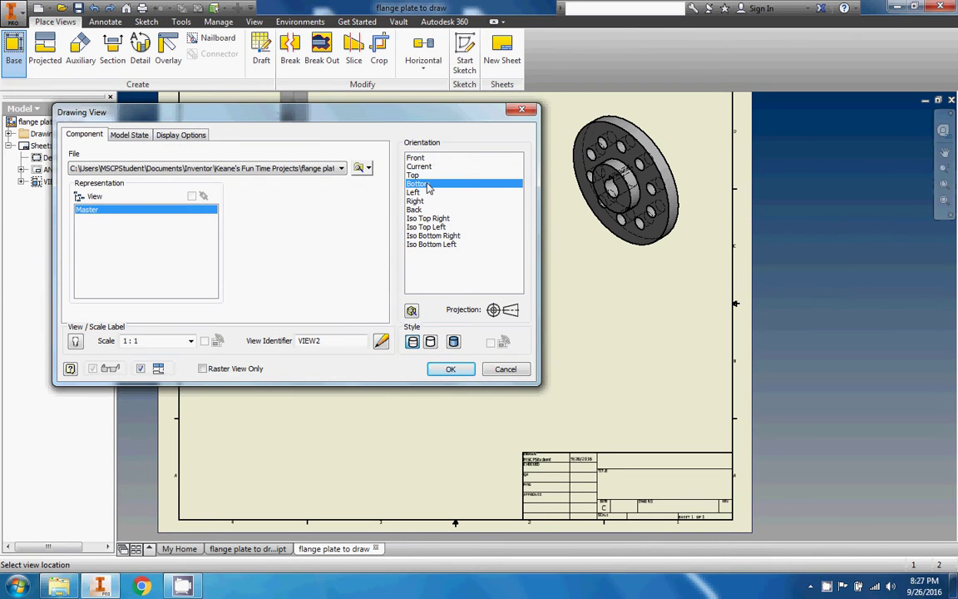
{"action": "mouse_move", "coordinate": [361, 115]}
{"action": "left_mouse_down"}
{"action": "mouse_move", "coordinate": [248, 114]}
{"action": "mouse_move", "coordinate": [286, 80]}
{"action": "mouse_move", "coordinate": [270, 100]}
{"action": "mouse_move", "coordinate": [212, 109]}
{"action": "left_mouse_up"}
{"action": "left_click", "coordinate": [191, 155]}
{"action": "left_click", "coordinate": [191, 163]}
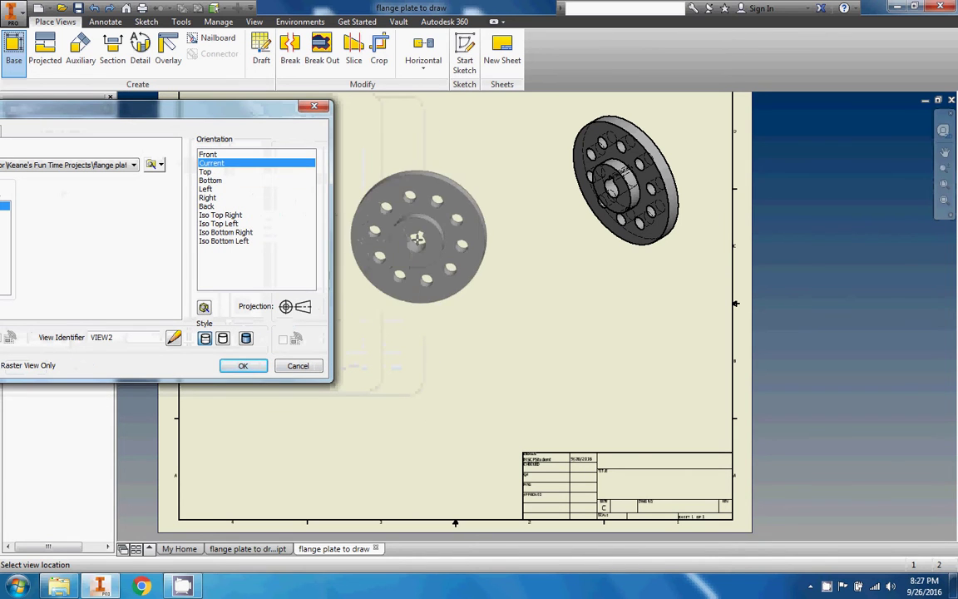
{"action": "left_click", "coordinate": [205, 171]}
{"action": "left_click", "coordinate": [208, 163]}
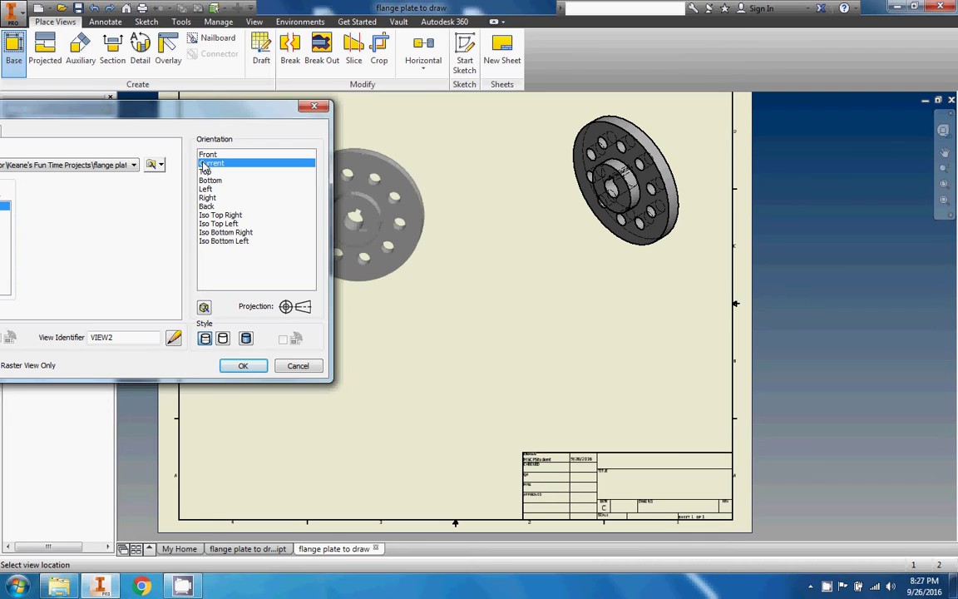
{"action": "left_click", "coordinate": [209, 155]}
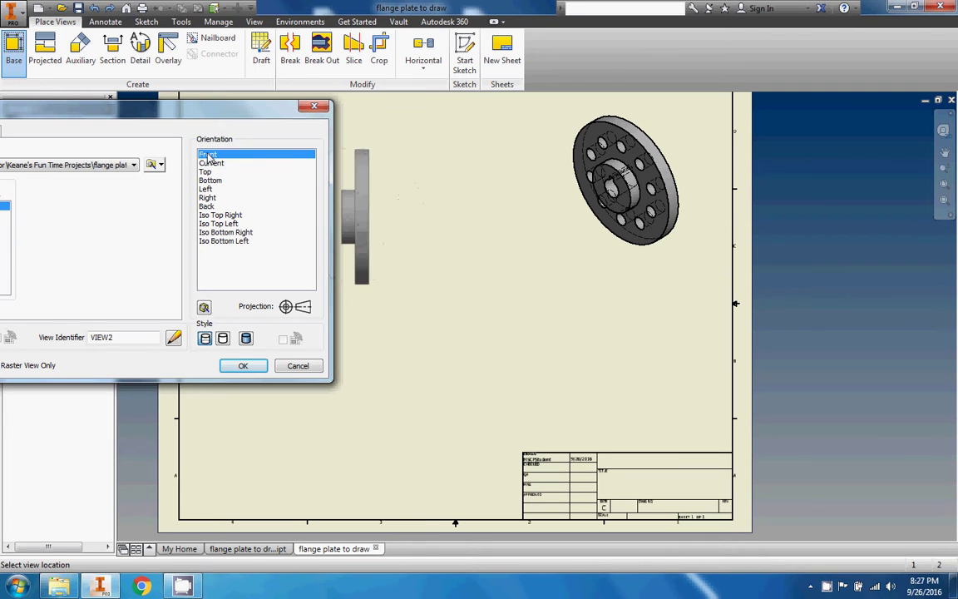
{"action": "left_click", "coordinate": [207, 197]}
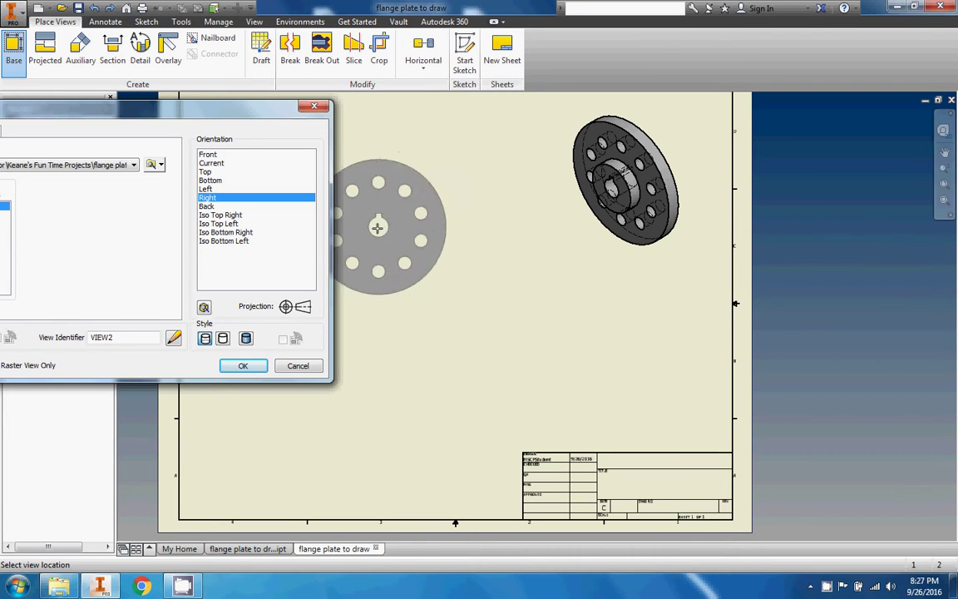
{"action": "left_click", "coordinate": [223, 215]}
{"action": "left_click", "coordinate": [209, 205]}
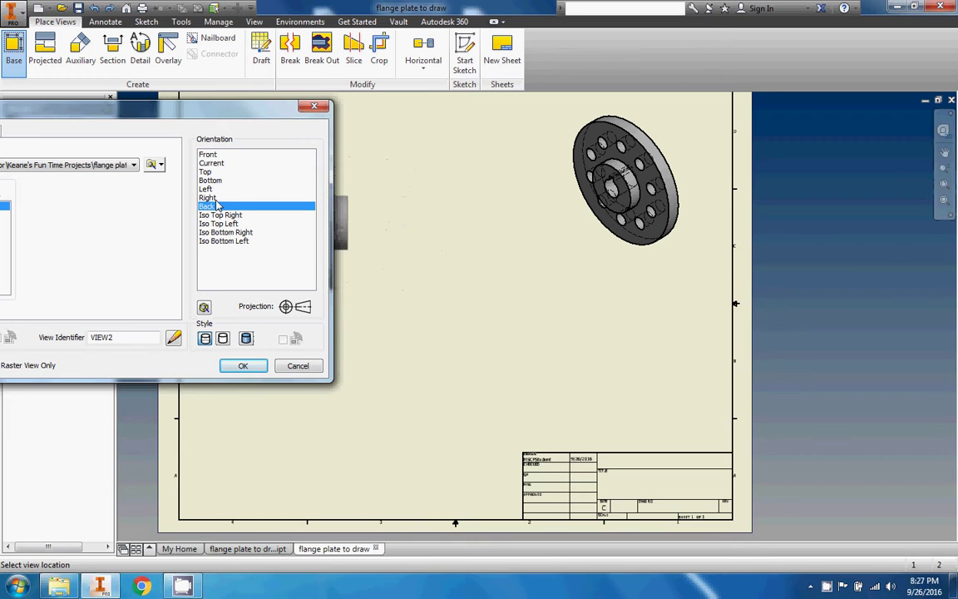
{"action": "left_click", "coordinate": [210, 189]}
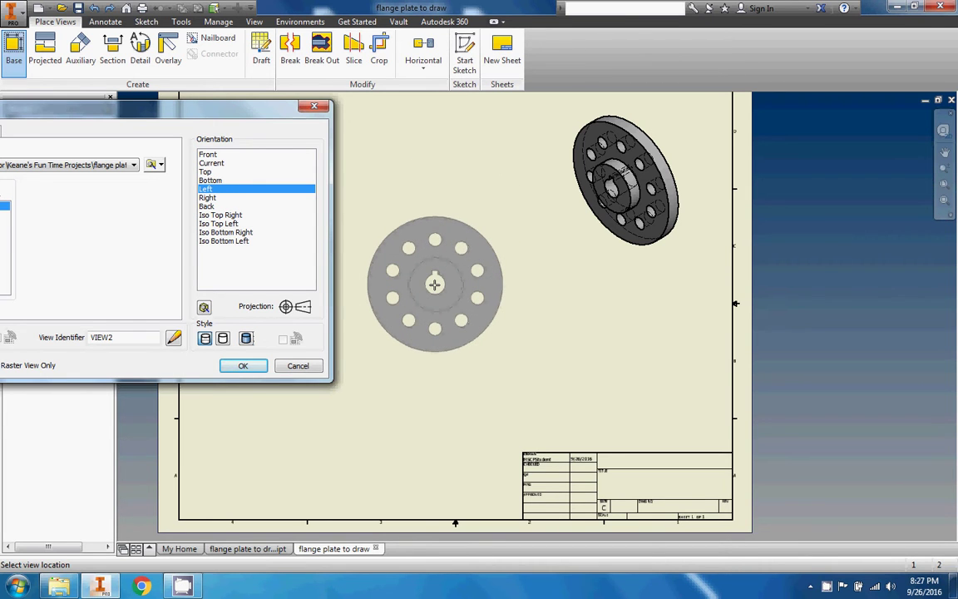
- Define a custom orientation for the second base view looking straight at the Left face with the keyway upright, and finish it
{"action": "left_click", "coordinate": [204, 307]}
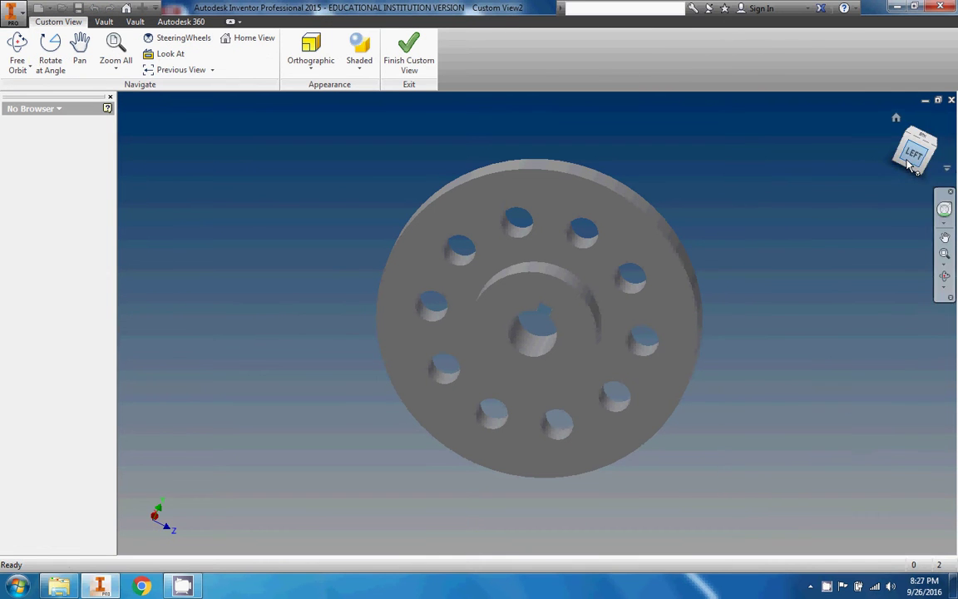
{"action": "left_click", "coordinate": [914, 154]}
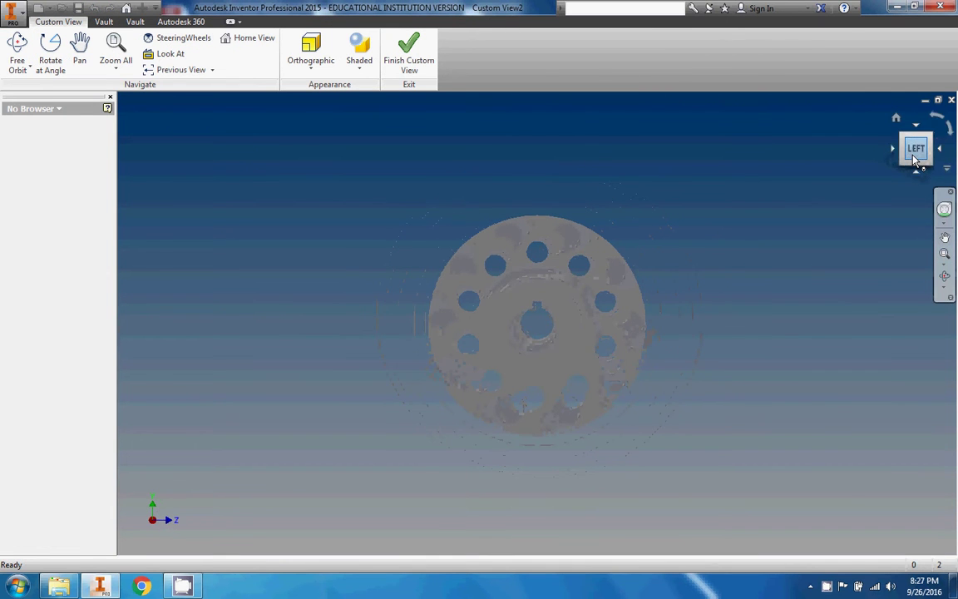
{"action": "right_click", "coordinate": [915, 159]}
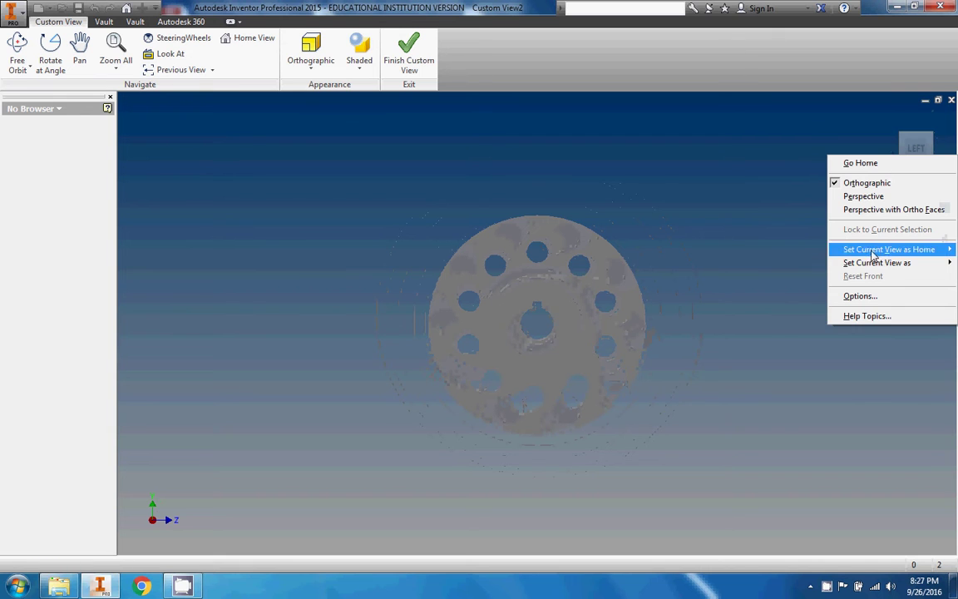
{"action": "mouse_move", "coordinate": [865, 263]}
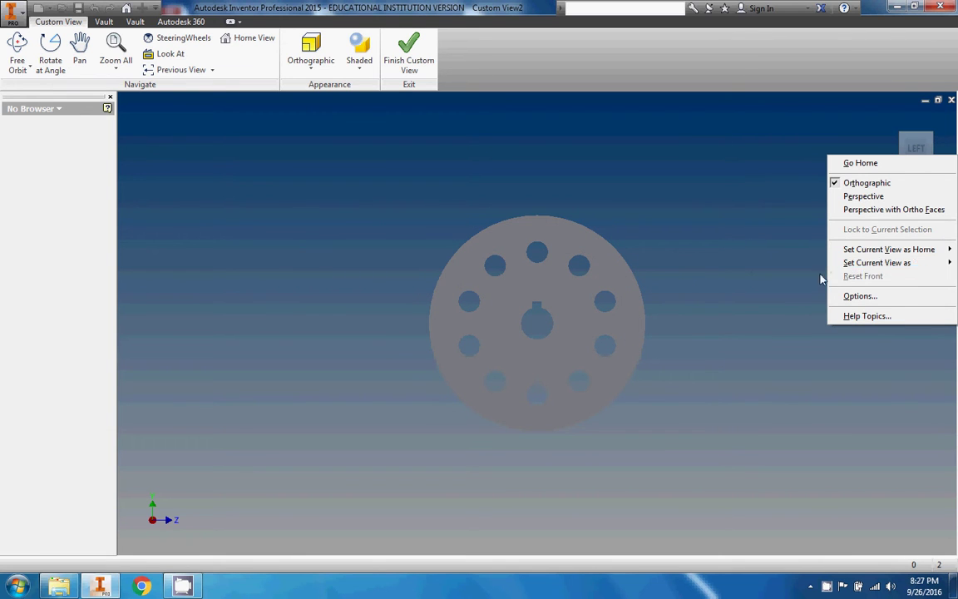
{"action": "left_click", "coordinate": [748, 143]}
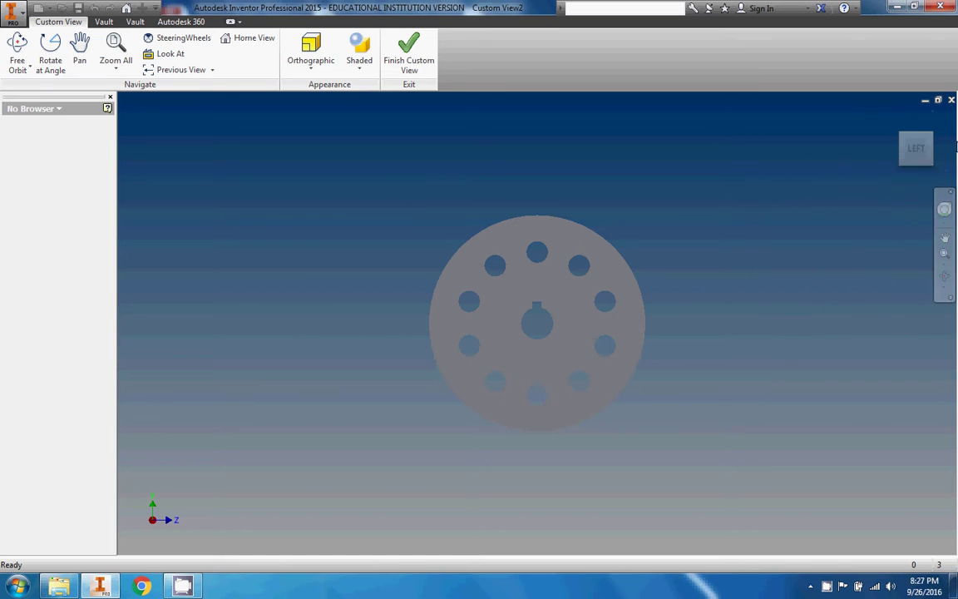
{"action": "left_click", "coordinate": [916, 127]}
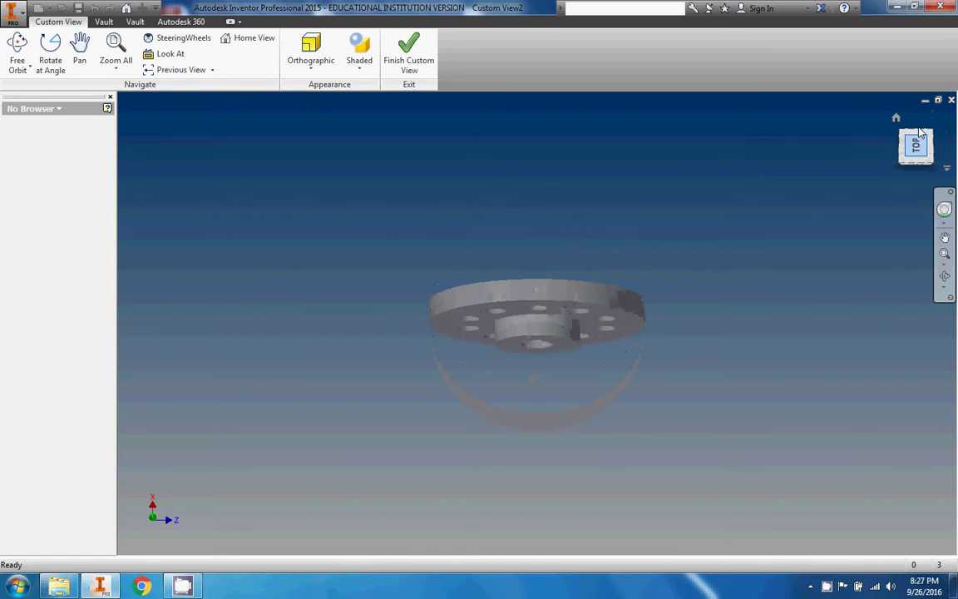
{"action": "left_click", "coordinate": [916, 137]}
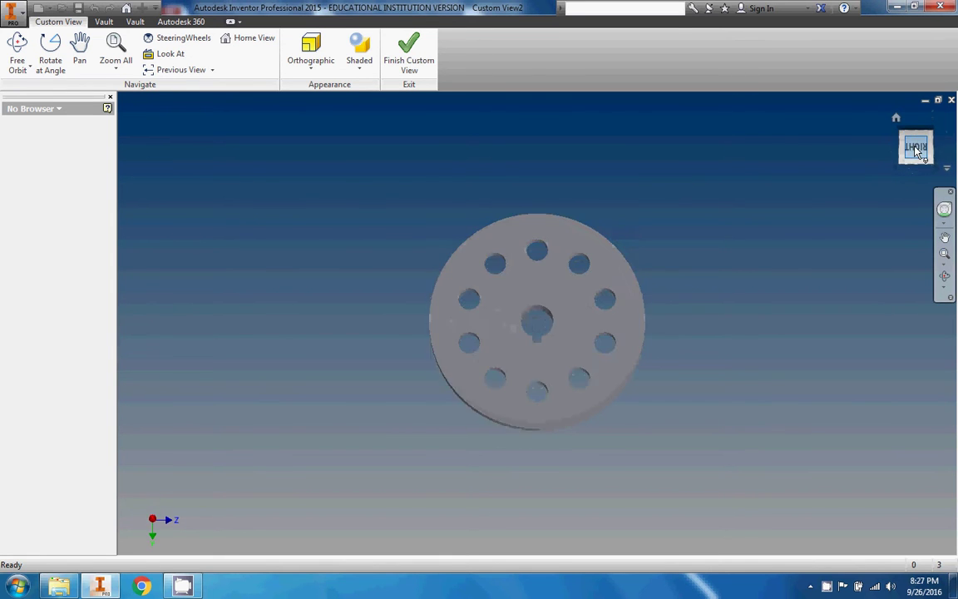
{"action": "left_click", "coordinate": [914, 171]}
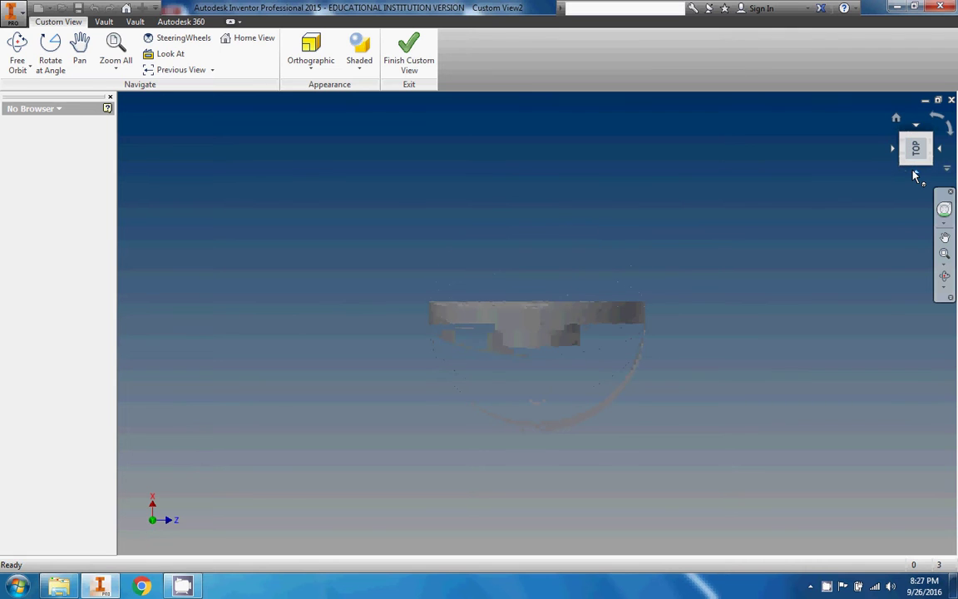
{"action": "left_click", "coordinate": [917, 174]}
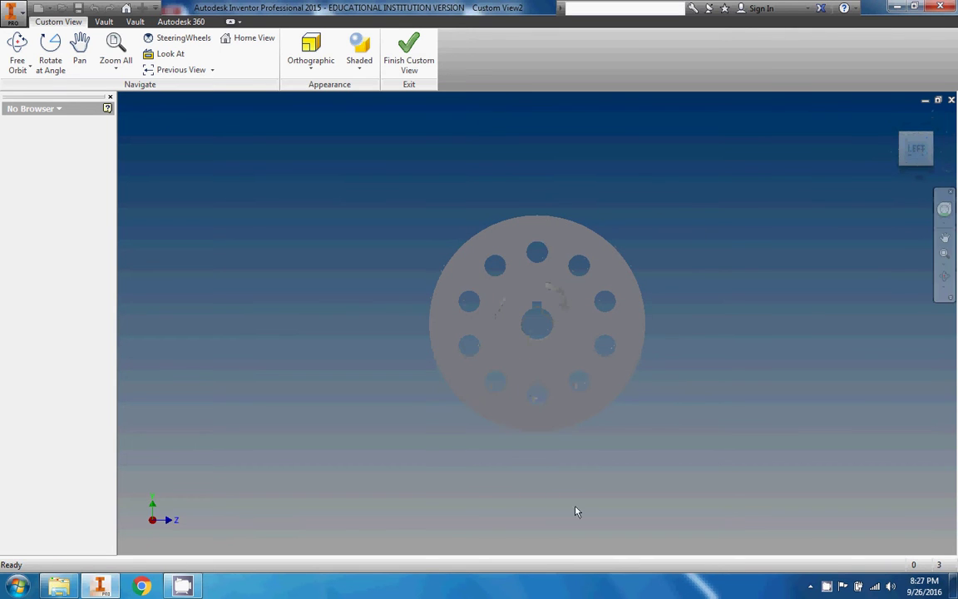
{"action": "left_click", "coordinate": [409, 51]}
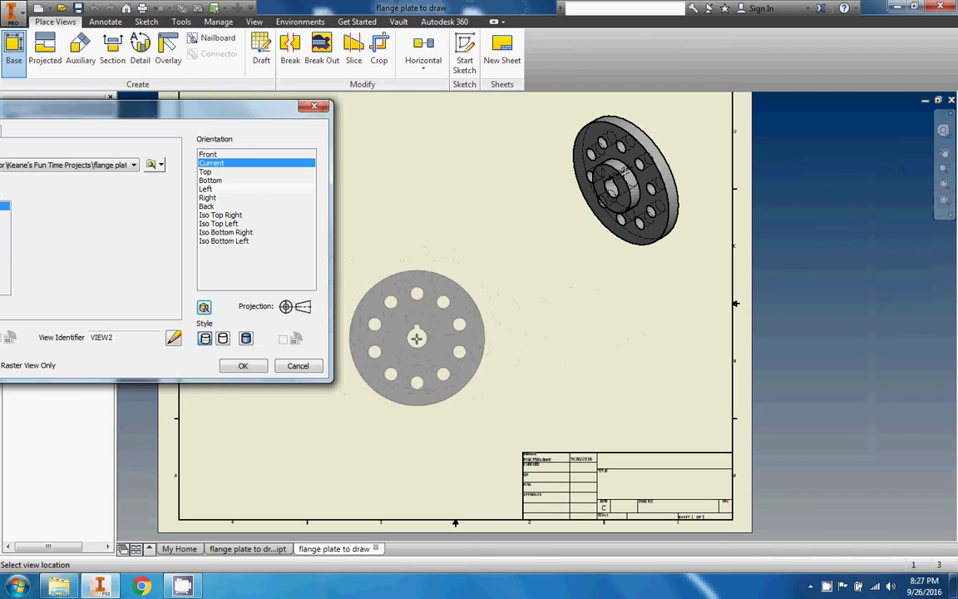
- Place the second base view in the sheet's lower-middle area and create projected views to its right and above it
{"action": "left_click", "coordinate": [409, 346]}
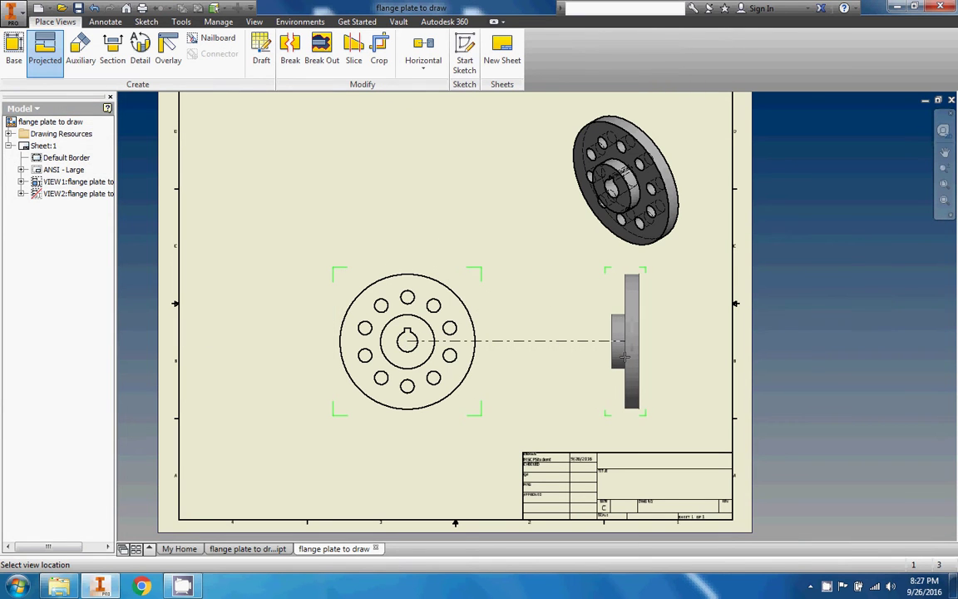
{"action": "left_click", "coordinate": [617, 358]}
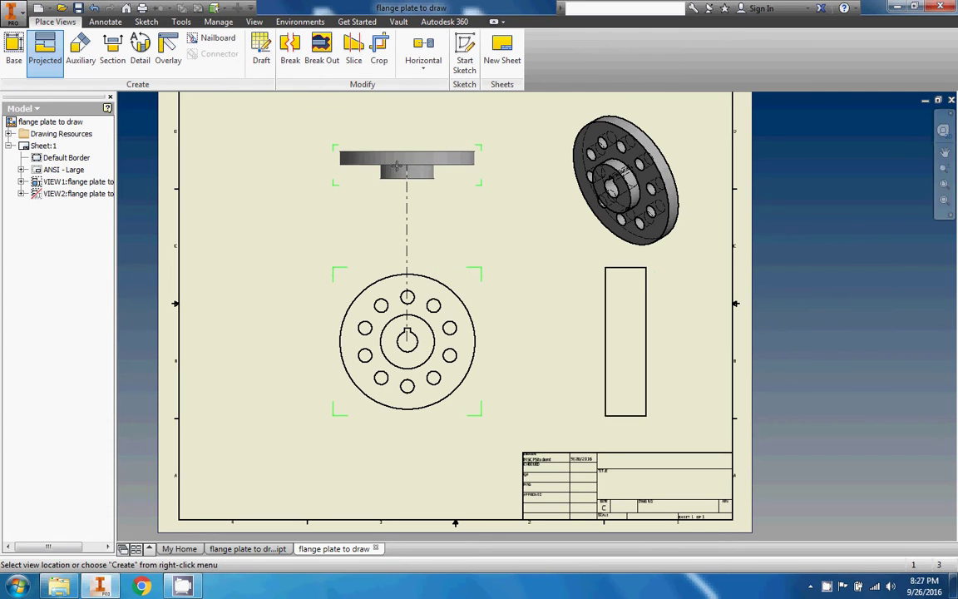
{"action": "left_click", "coordinate": [397, 171]}
{"action": "right_click", "coordinate": [397, 170]}
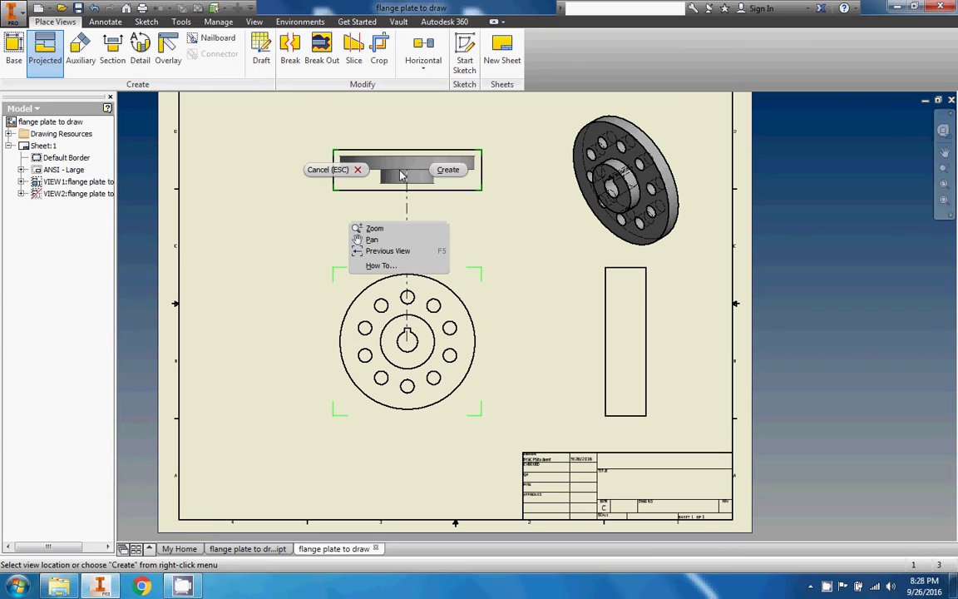
{"action": "left_click", "coordinate": [453, 167]}
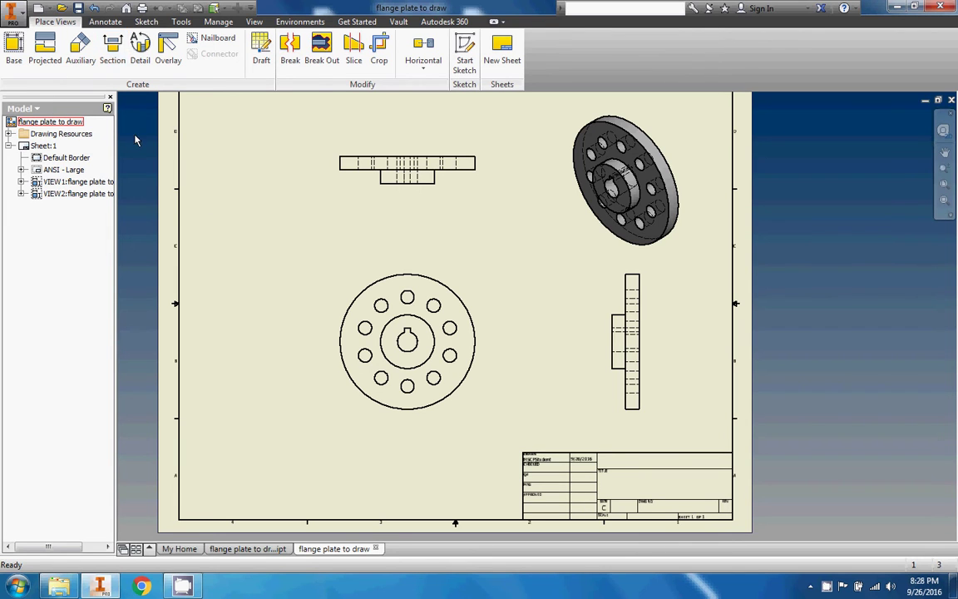
- Dimension the flange's outer circle diameter in the front view, placing the text outside its upper-left edge
{"action": "left_click", "coordinate": [109, 23]}
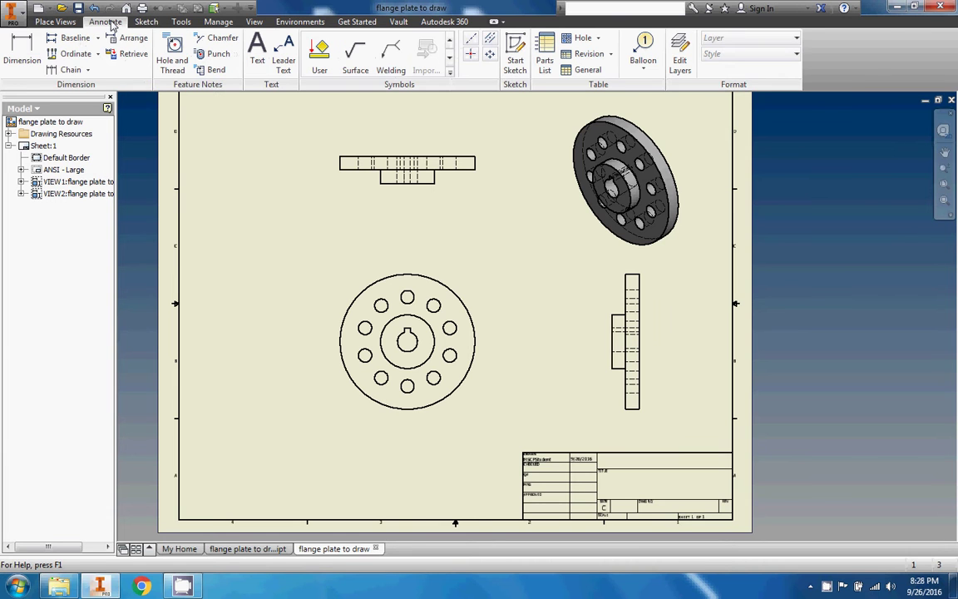
{"action": "left_click", "coordinate": [25, 54]}
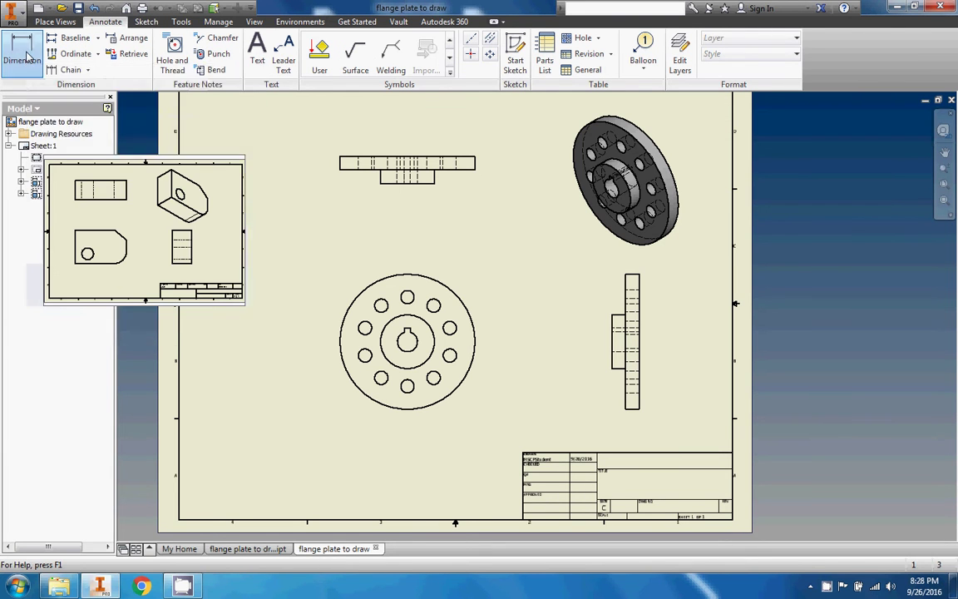
{"action": "left_click", "coordinate": [340, 326]}
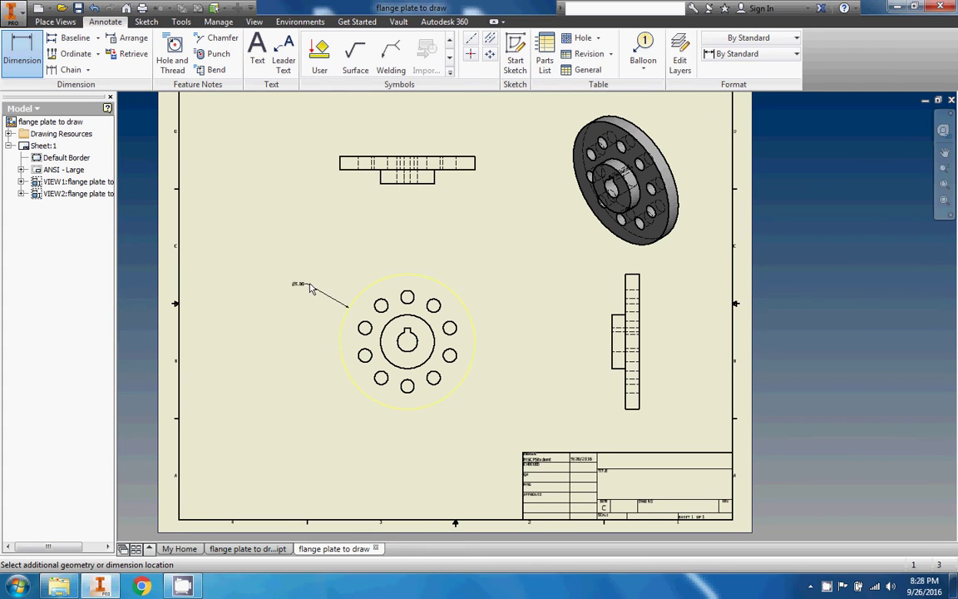
{"action": "left_click", "coordinate": [310, 287]}
{"action": "left_click", "coordinate": [456, 509]}
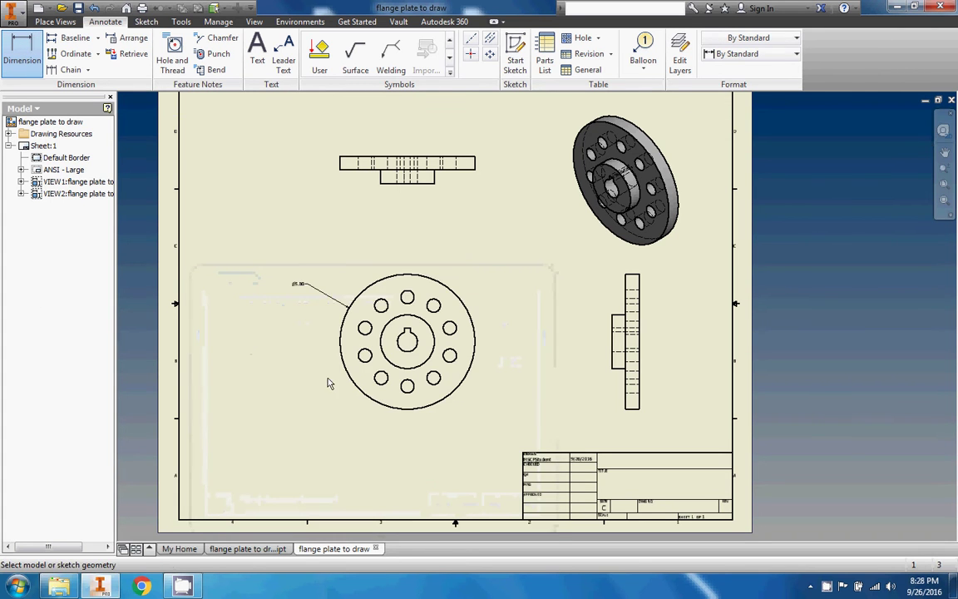
- Hide the calculated value of the outer diameter dimension and enter Ø5.00 as its text
{"action": "left_click", "coordinate": [300, 290]}
{"action": "scroll", "coordinate": [301, 289], "scroll_direction": "up", "scroll_amount": 3}
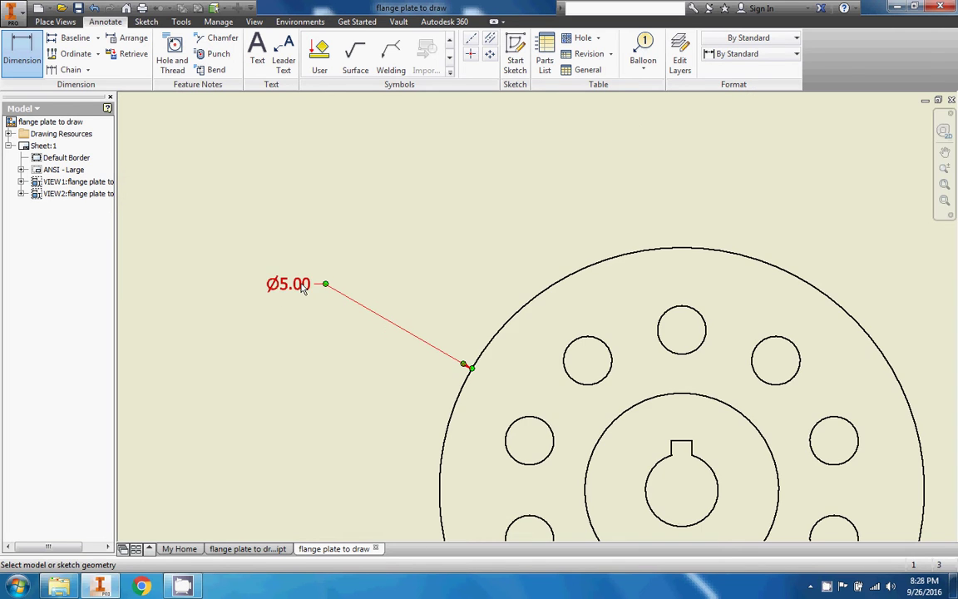
{"action": "scroll", "coordinate": [303, 288], "scroll_direction": "up", "scroll_amount": 1}
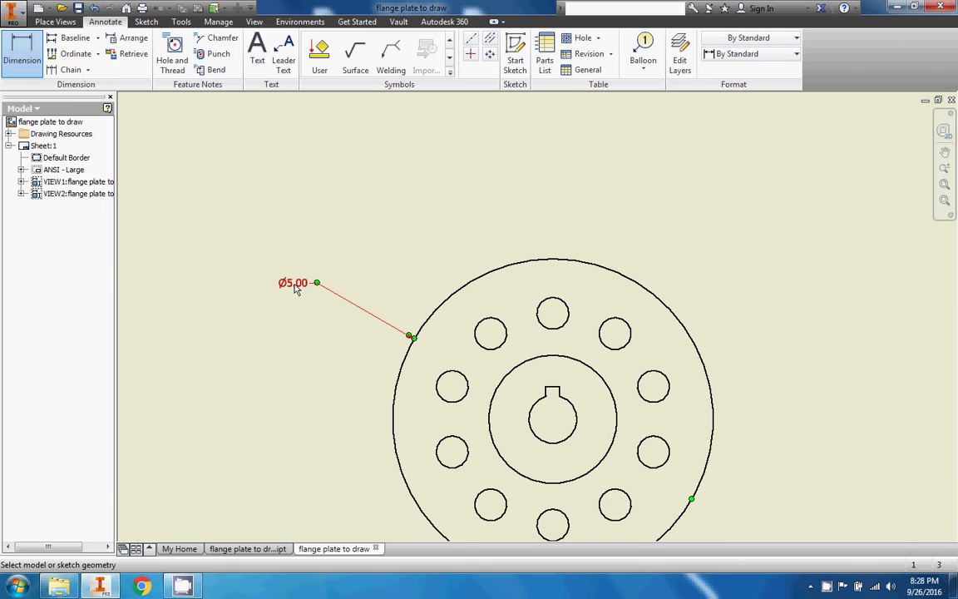
{"action": "scroll", "coordinate": [295, 288], "scroll_direction": "down", "scroll_amount": 2}
{"action": "double_click", "coordinate": [296, 288]}
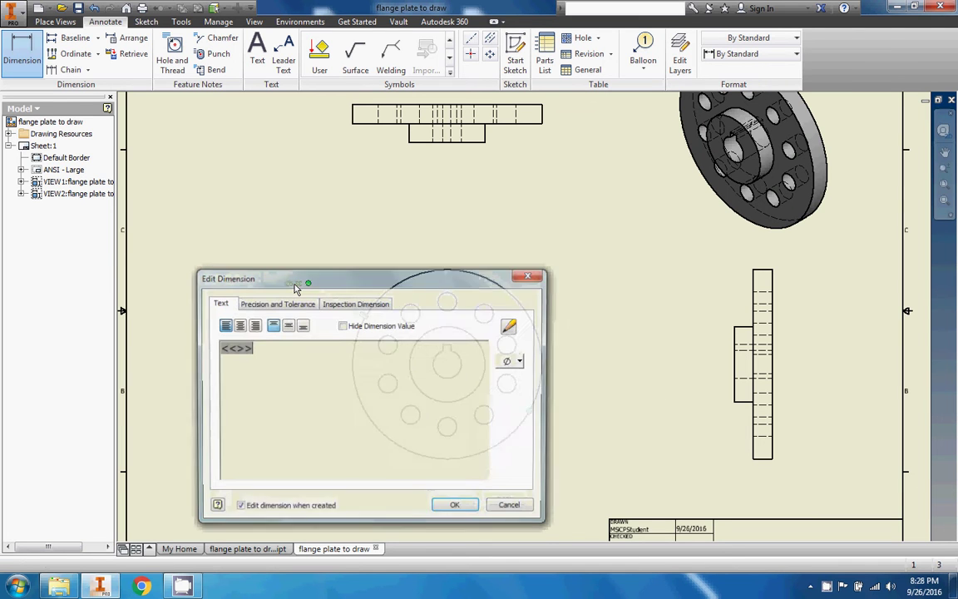
{"action": "left_click", "coordinate": [342, 325]}
{"action": "left_click", "coordinate": [307, 357]}
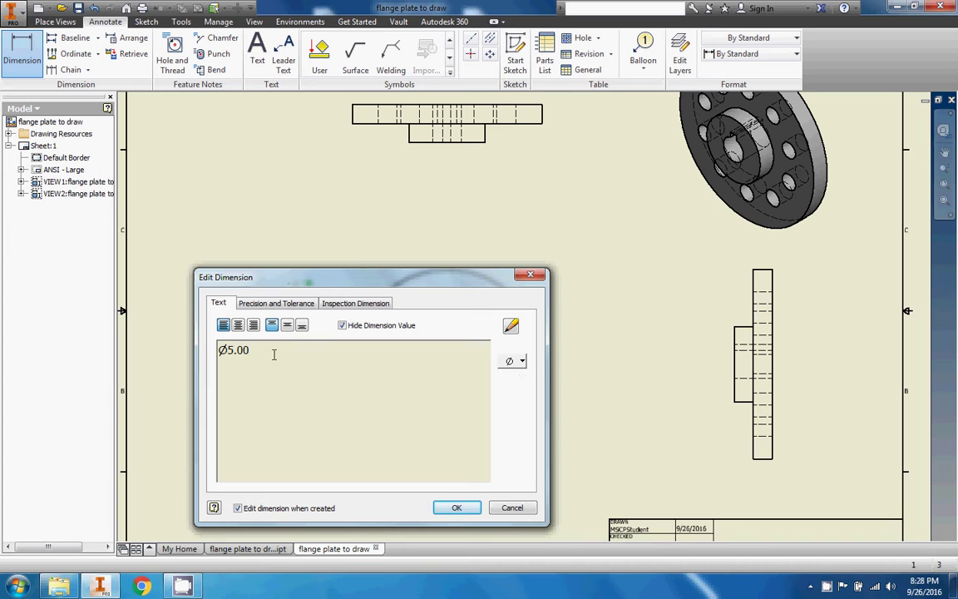
- Set the Ø5.00 dimension text size to 0.240 in and accept the dimension edit
{"action": "left_click_drag", "start_coordinate": [314, 349], "coordinate": [161, 359]}
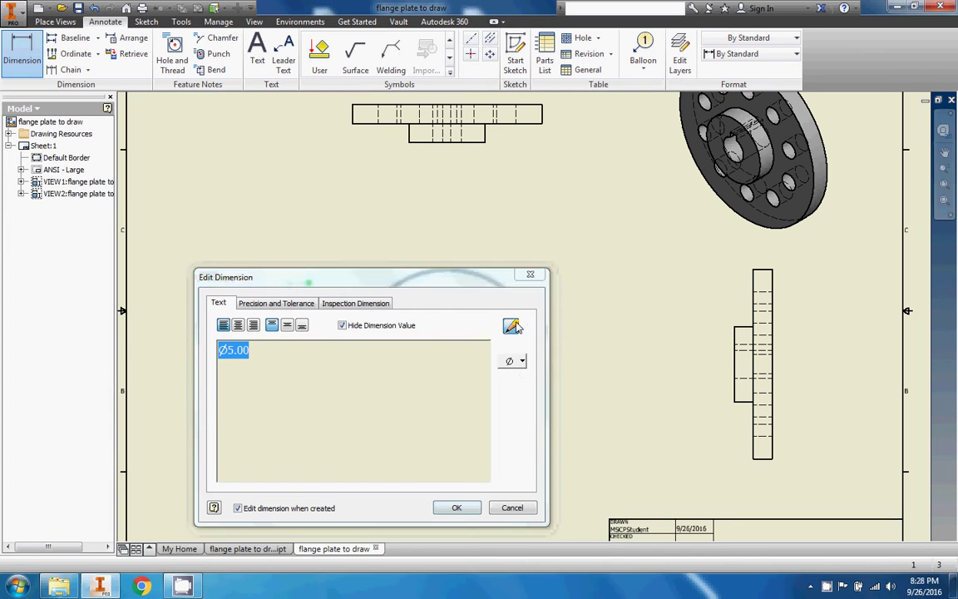
{"action": "left_click", "coordinate": [512, 325]}
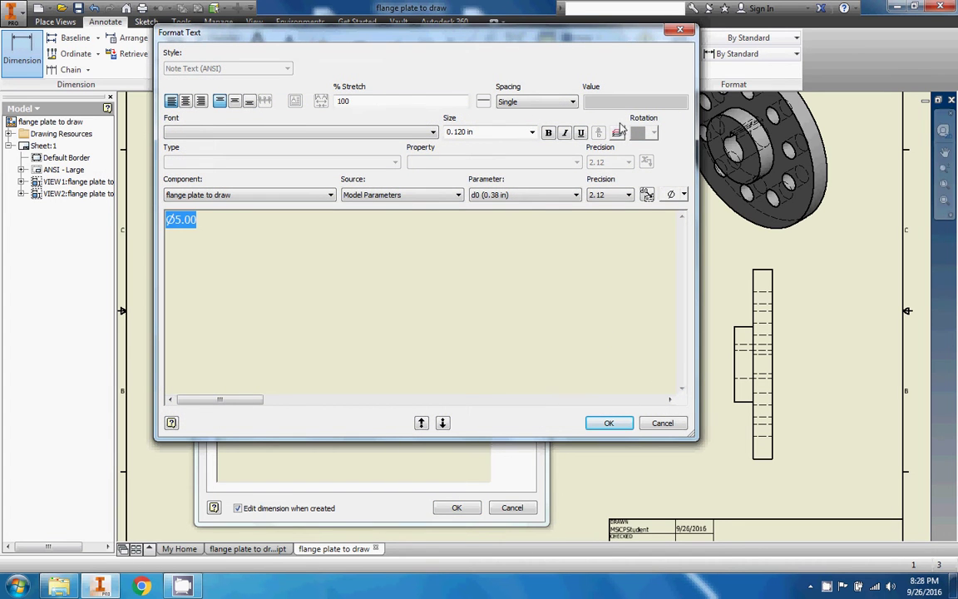
{"action": "left_click", "coordinate": [533, 131]}
{"action": "left_click", "coordinate": [524, 169]}
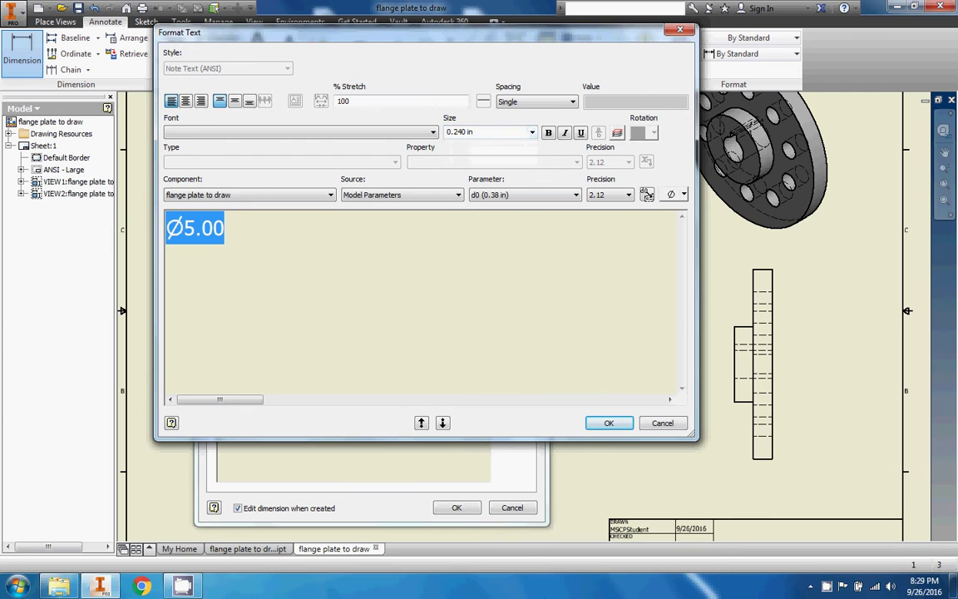
{"action": "left_click", "coordinate": [608, 423]}
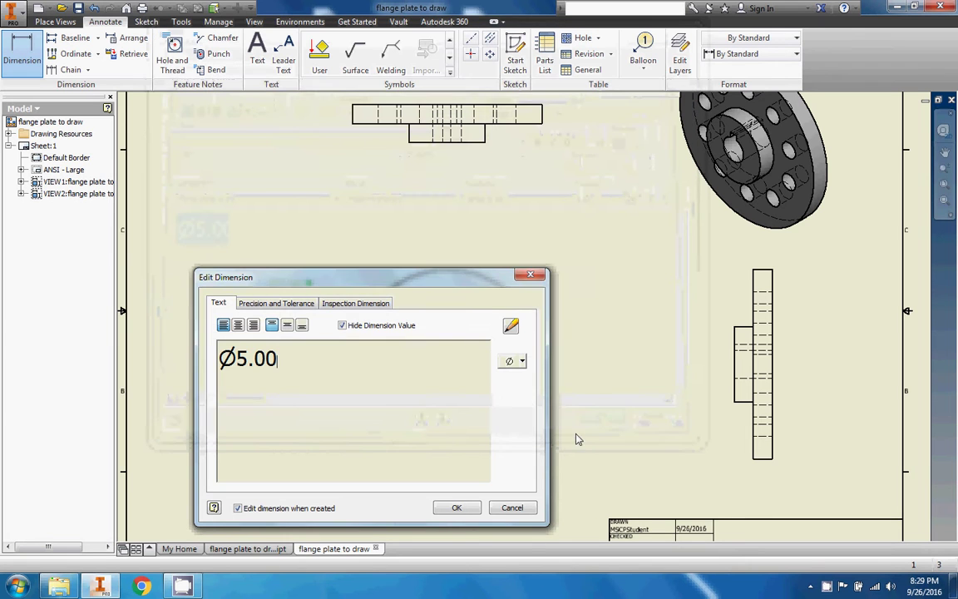
{"action": "left_click", "coordinate": [468, 507]}
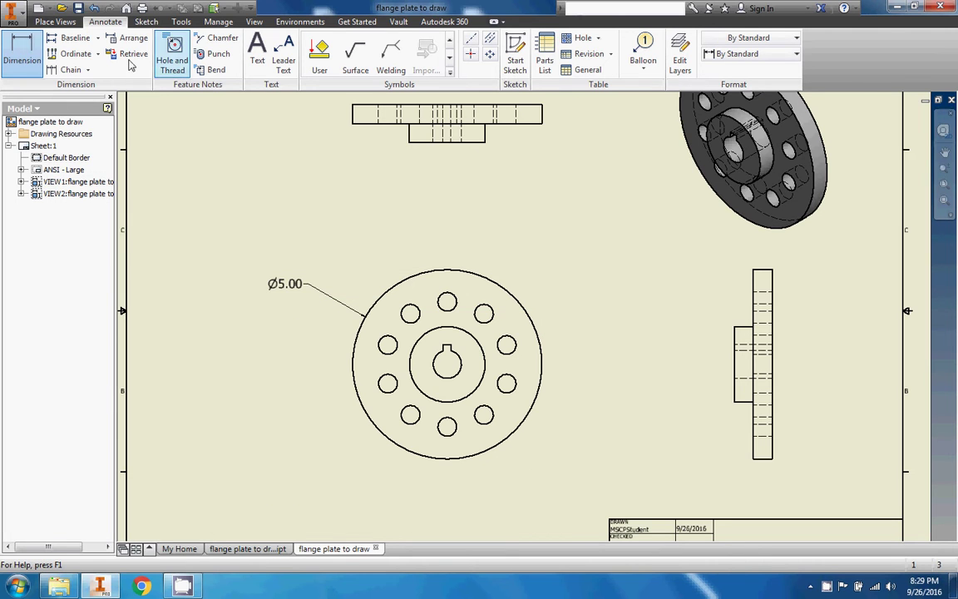
- Dimension the diameter of the small hole left of the topmost one, replacing the calculated value with the text Ø.50
{"action": "left_click", "coordinate": [25, 54]}
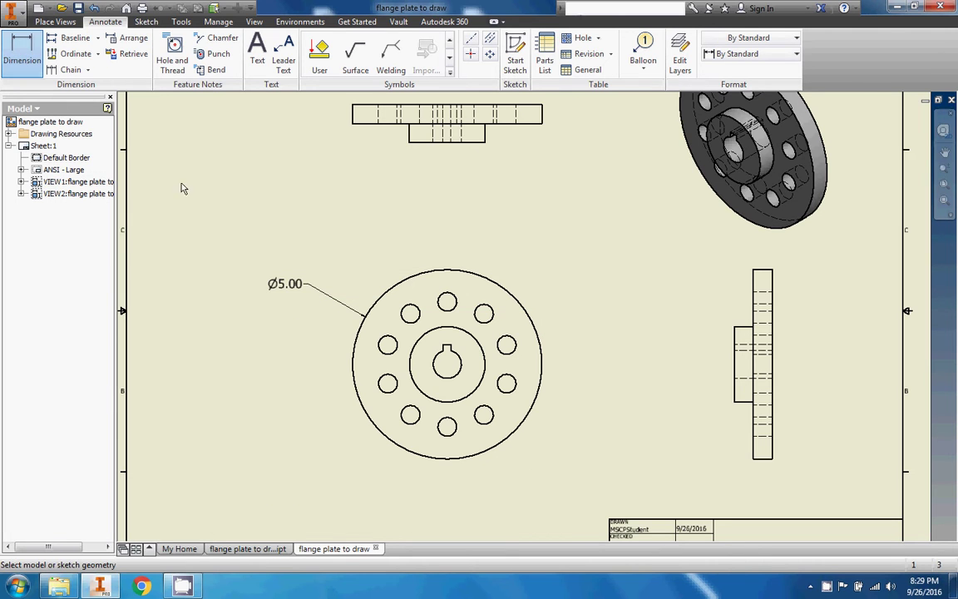
{"action": "left_click", "coordinate": [409, 311]}
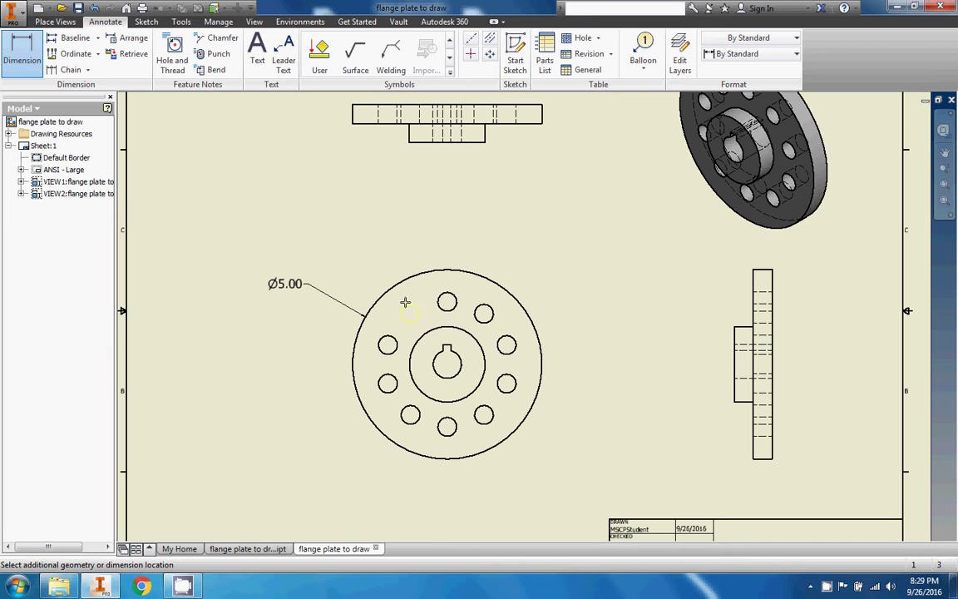
{"action": "left_click", "coordinate": [337, 243]}
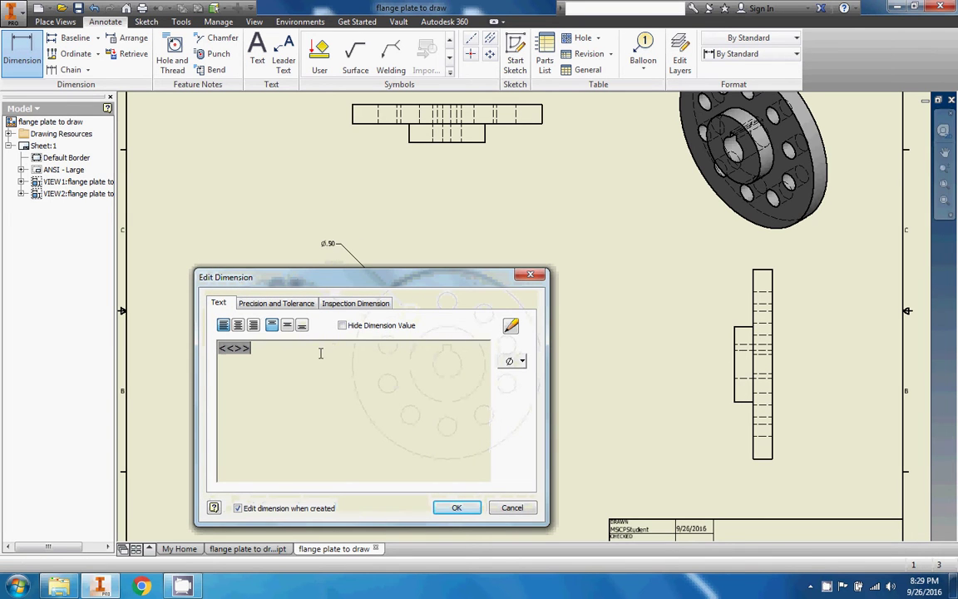
{"action": "left_click", "coordinate": [342, 325]}
{"action": "left_click", "coordinate": [509, 360]}
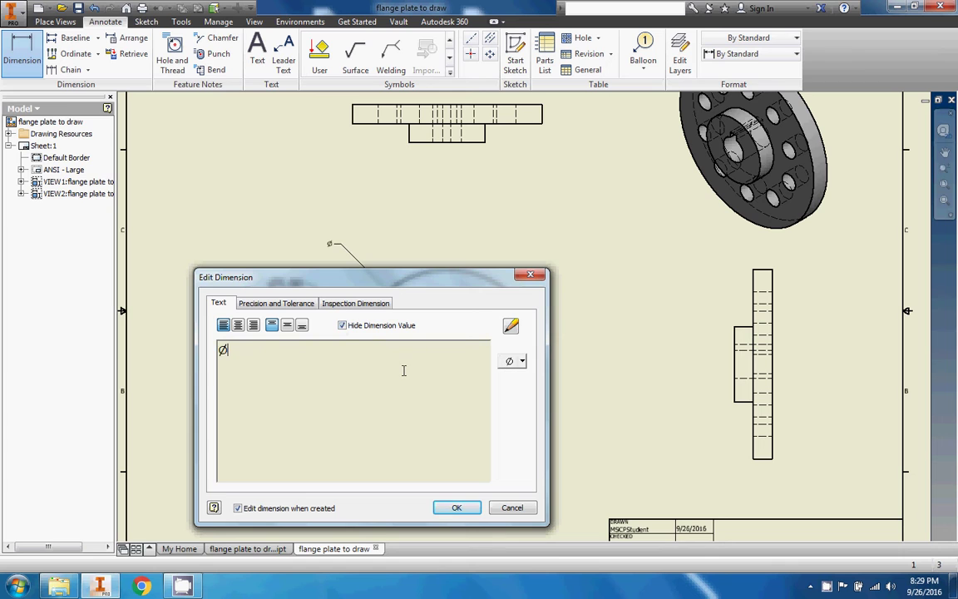
{"action": "type", "text": ".50"}
- Set the Ø.50 dimension text size to 0.240 in and accept the dimension edit
{"action": "left_click_drag", "start_coordinate": [248, 350], "coordinate": [207, 351]}
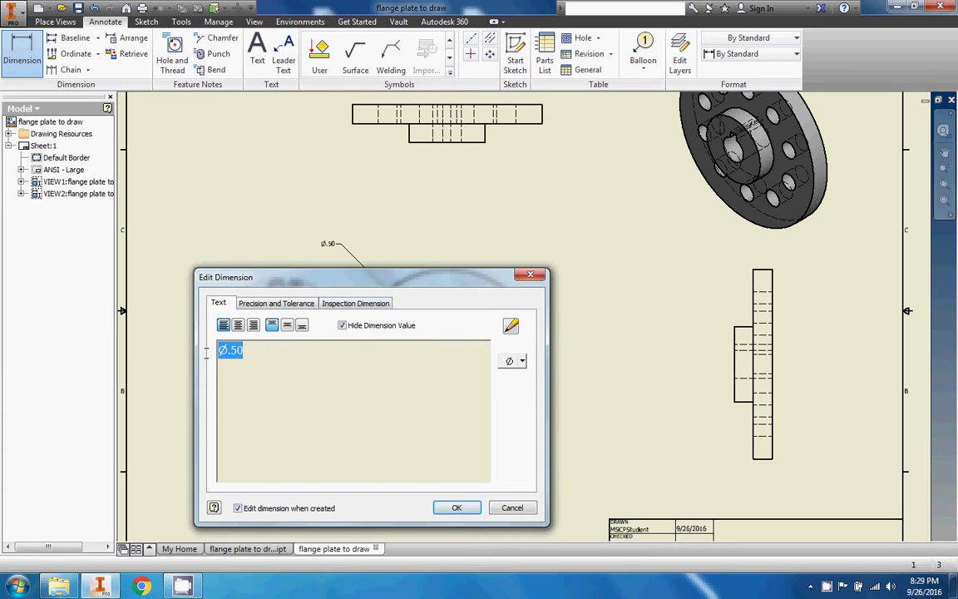
{"action": "left_click", "coordinate": [511, 325]}
{"action": "left_click_drag", "start_coordinate": [245, 225], "coordinate": [241, 127]}
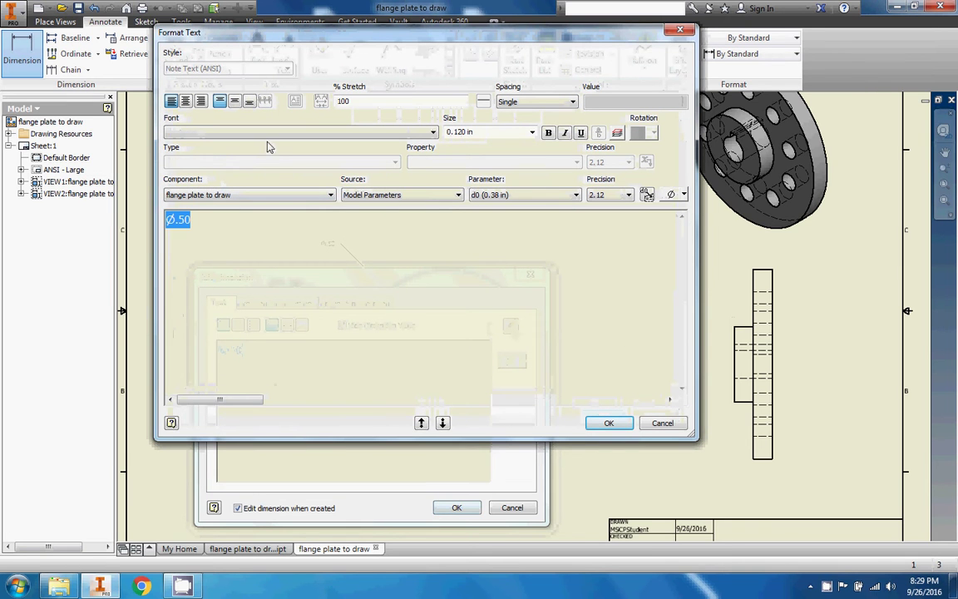
{"action": "left_click", "coordinate": [513, 171]}
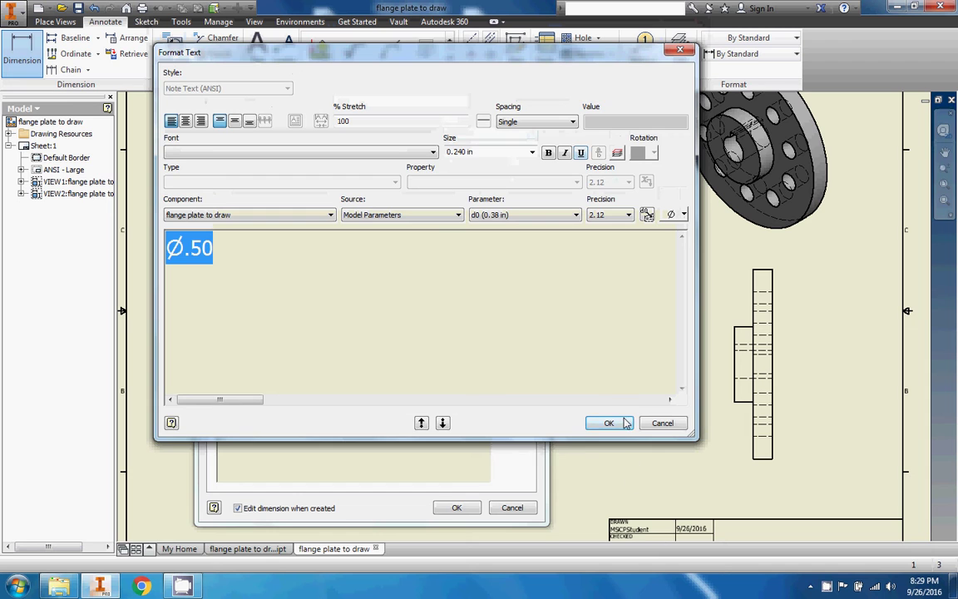
{"action": "left_click", "coordinate": [609, 423]}
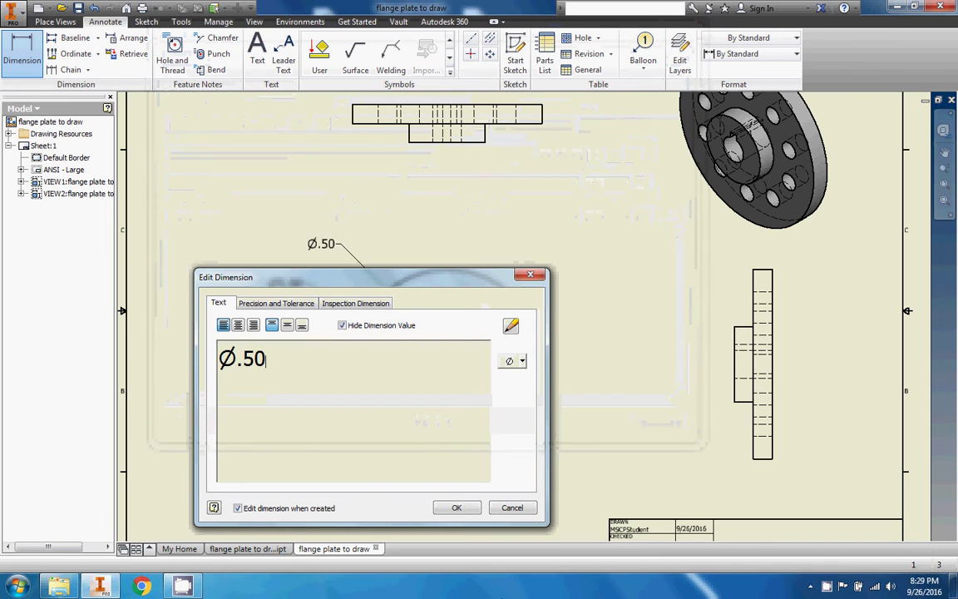
{"action": "left_click", "coordinate": [457, 507]}
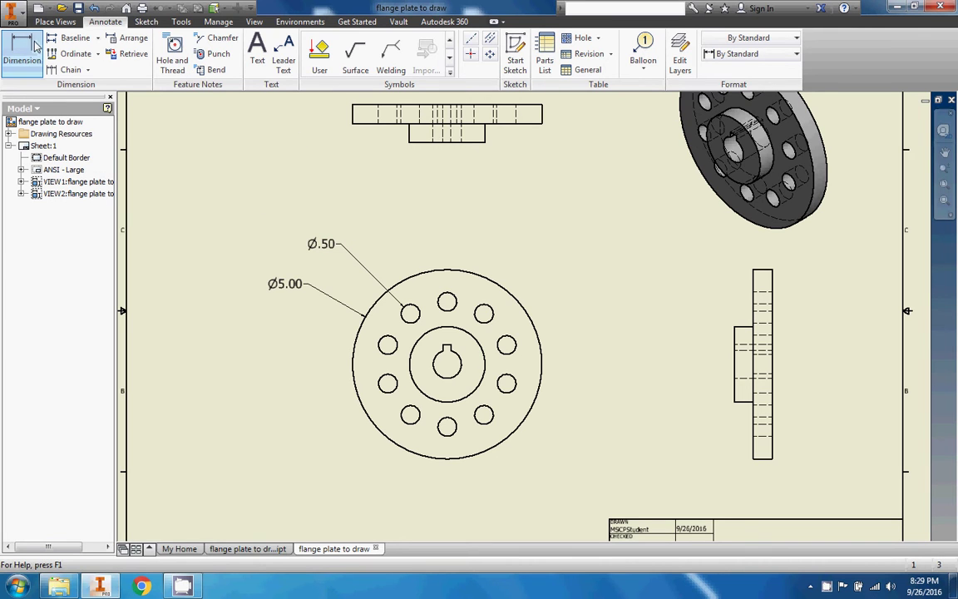
- Dimension the keyway's width between its two vertical edges, placing the dimension below the flange's front view
{"action": "left_click", "coordinate": [447, 345]}
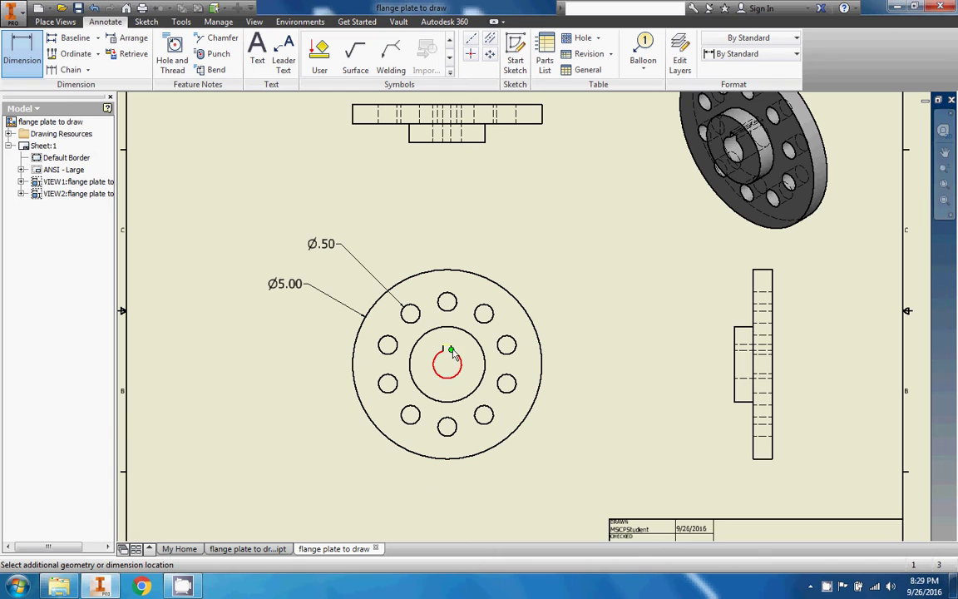
{"action": "scroll", "coordinate": [451, 479], "scroll_direction": "up", "scroll_amount": 4}
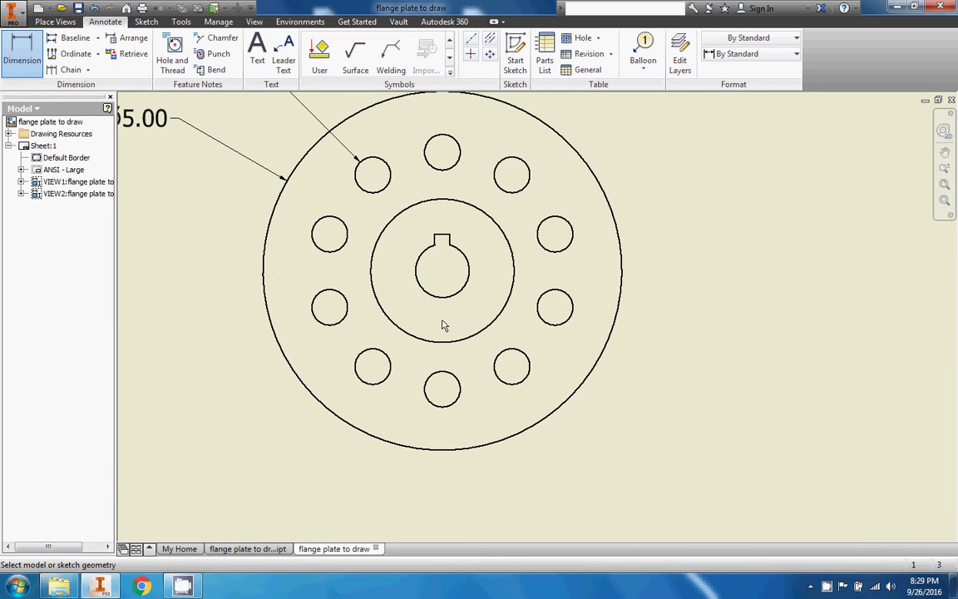
{"action": "left_click", "coordinate": [436, 242]}
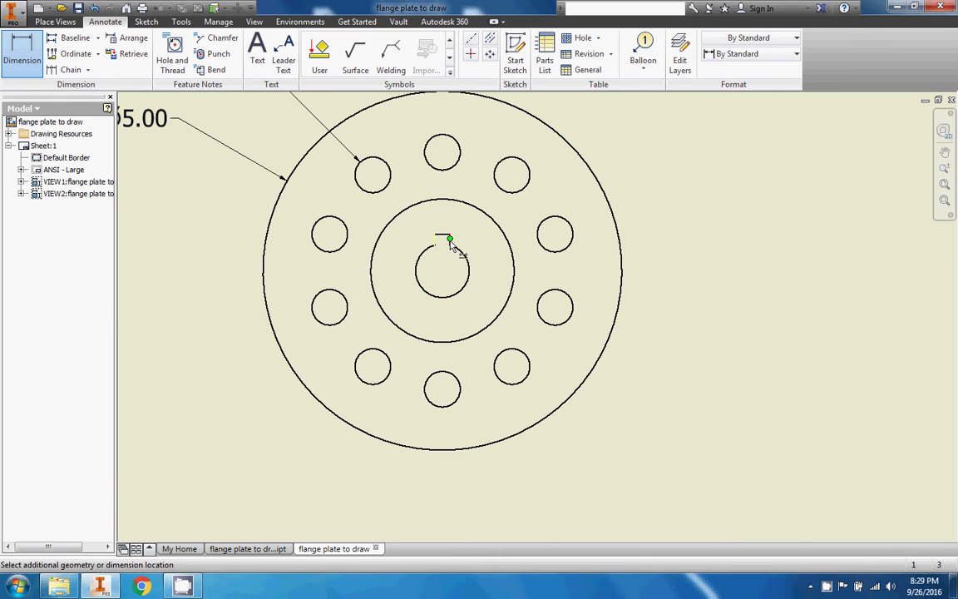
{"action": "left_click", "coordinate": [448, 449]}
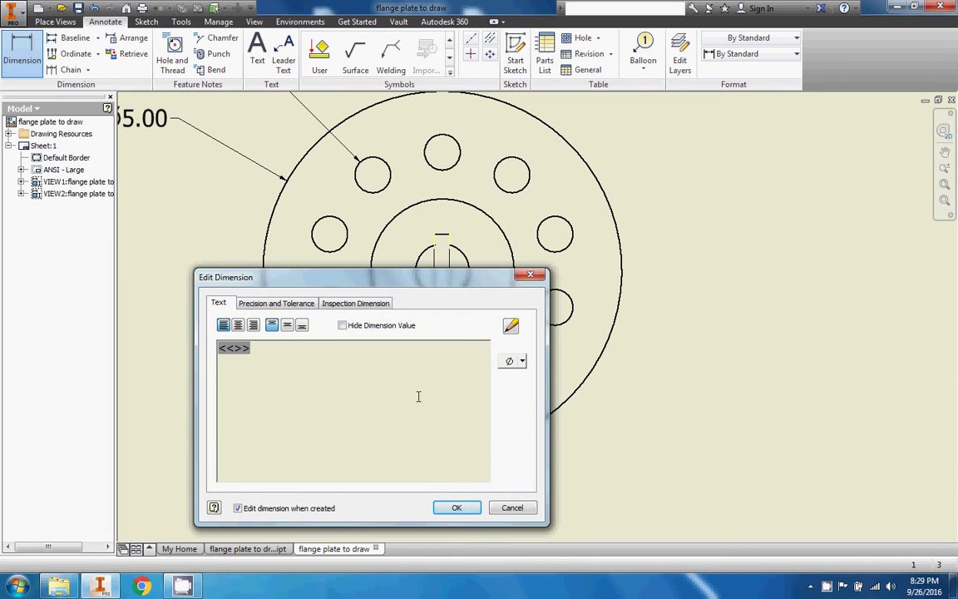
- Hide the calculated value of the keyway width dimension and enter .22 as its text
{"action": "left_click_drag", "start_coordinate": [466, 285], "coordinate": [401, 183]}
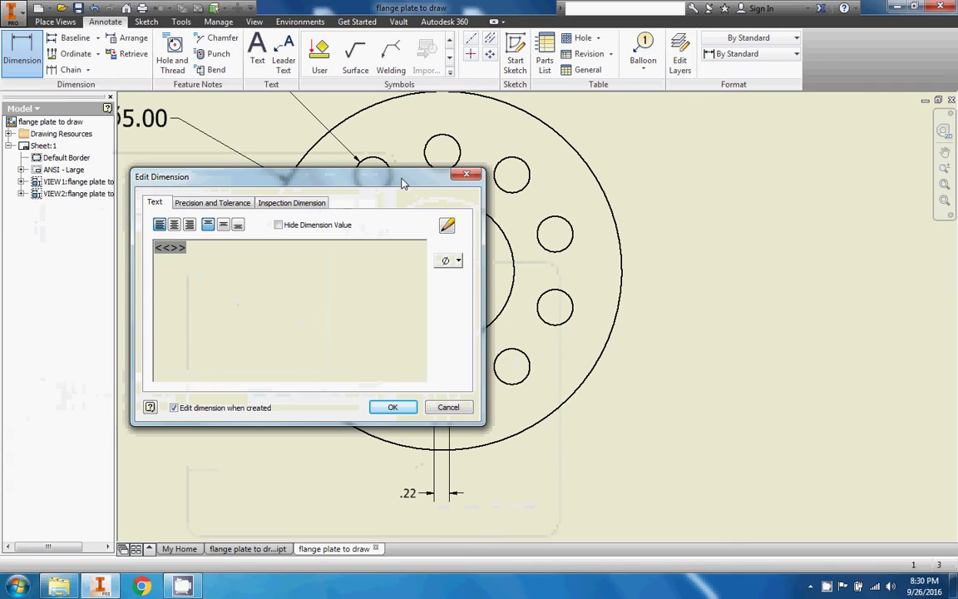
{"action": "left_click", "coordinate": [279, 225]}
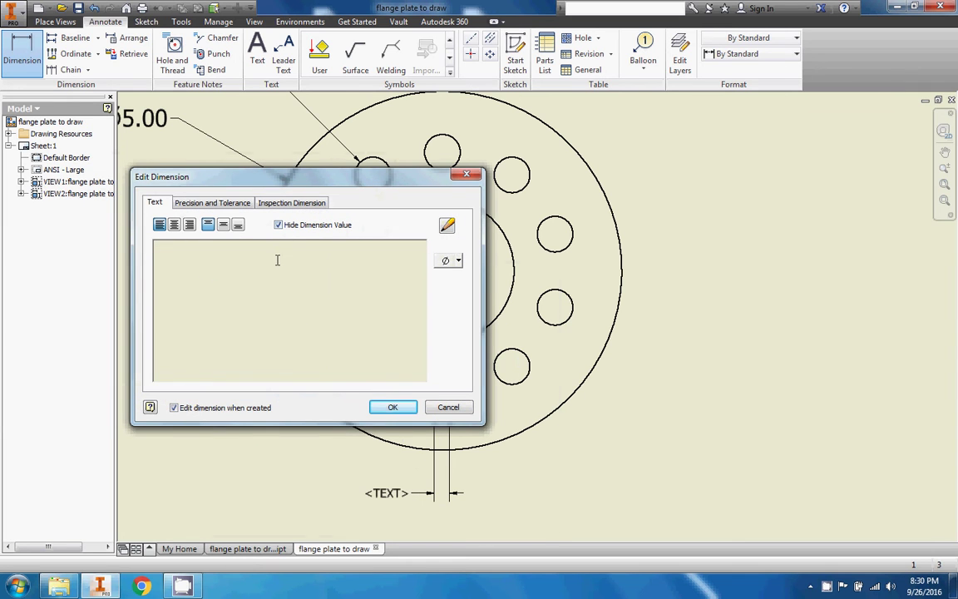
{"action": "type", "text": ".22"}
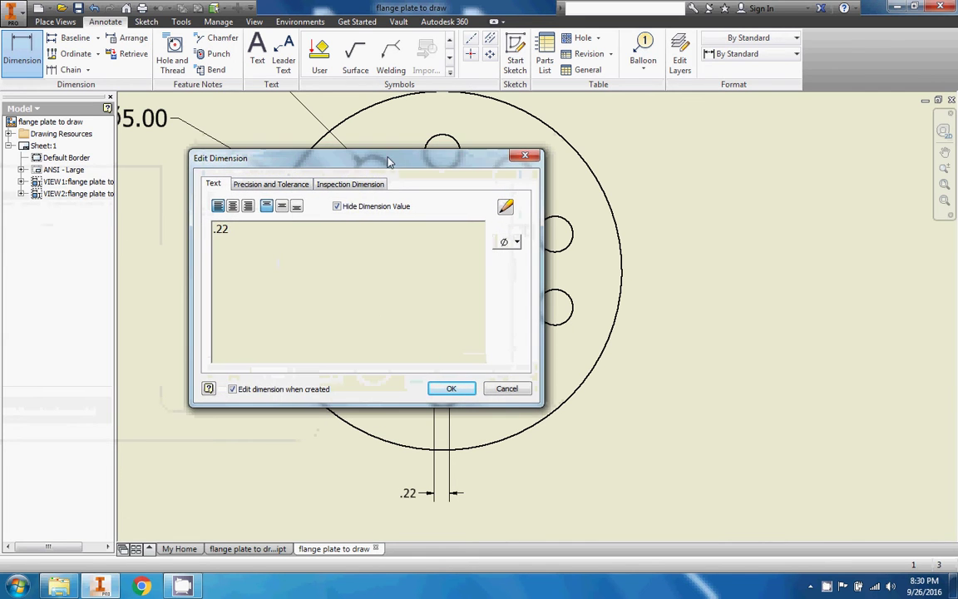
- Try to set the .22 keyway width dimension's text size to 0.240 in without selecting its text
{"action": "left_click", "coordinate": [506, 206]}
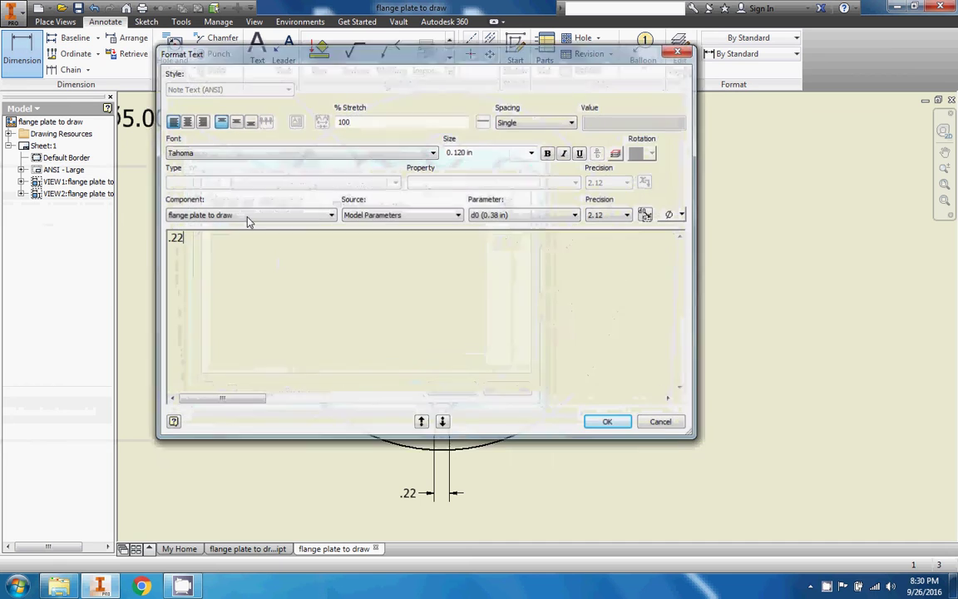
{"action": "left_click", "coordinate": [483, 156]}
{"action": "left_click", "coordinate": [530, 153]}
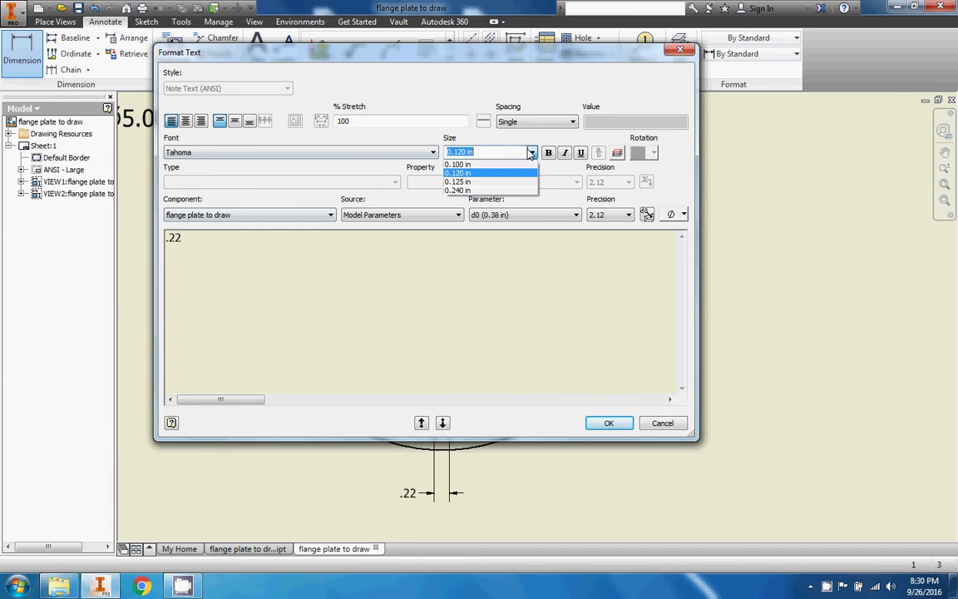
{"action": "left_click", "coordinate": [503, 190]}
{"action": "left_click", "coordinate": [608, 424]}
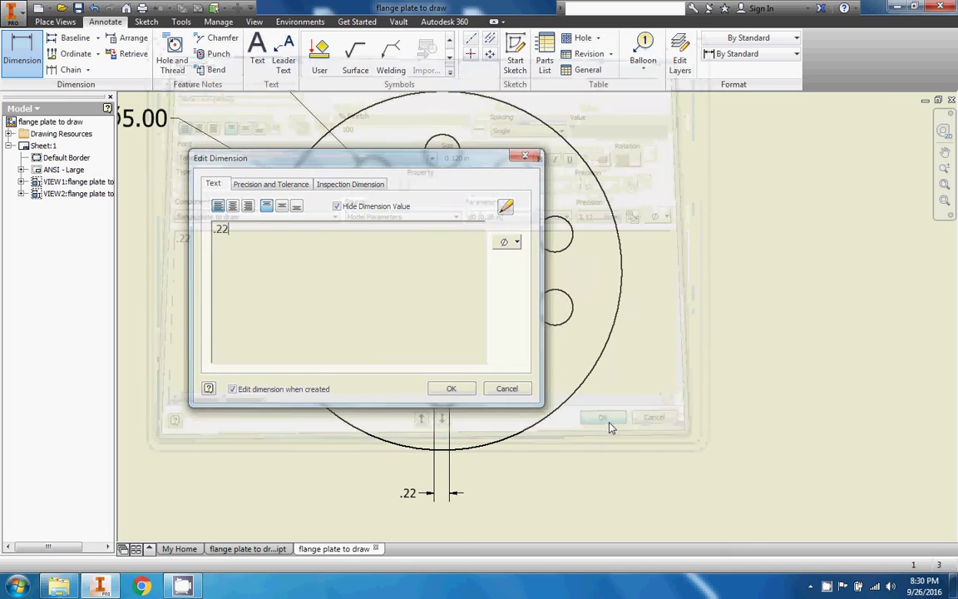
- Set the selected .22 keyway width text to 0.240 in and accept the dimension edit
{"action": "left_click", "coordinate": [506, 207]}
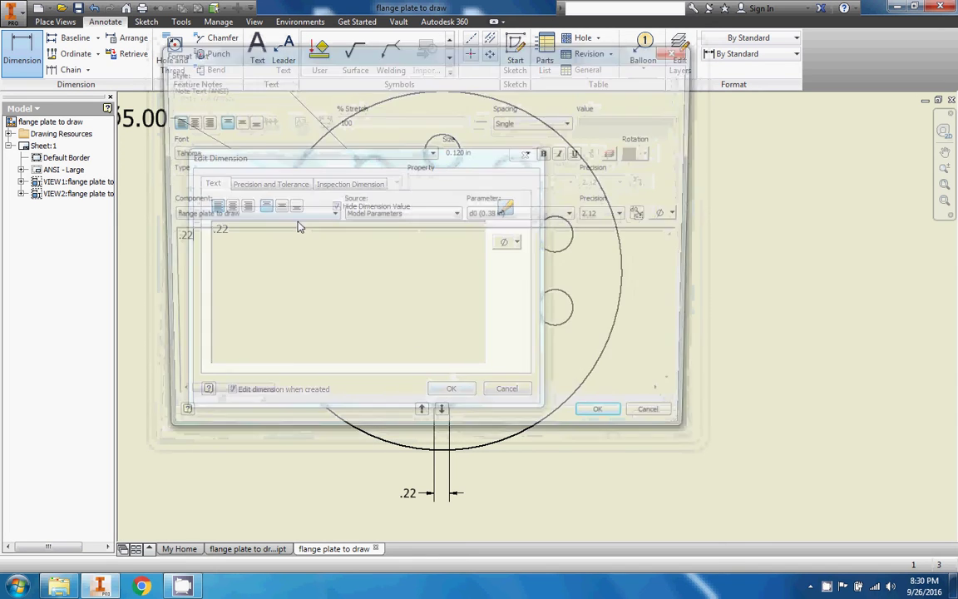
{"action": "left_click", "coordinate": [531, 153]}
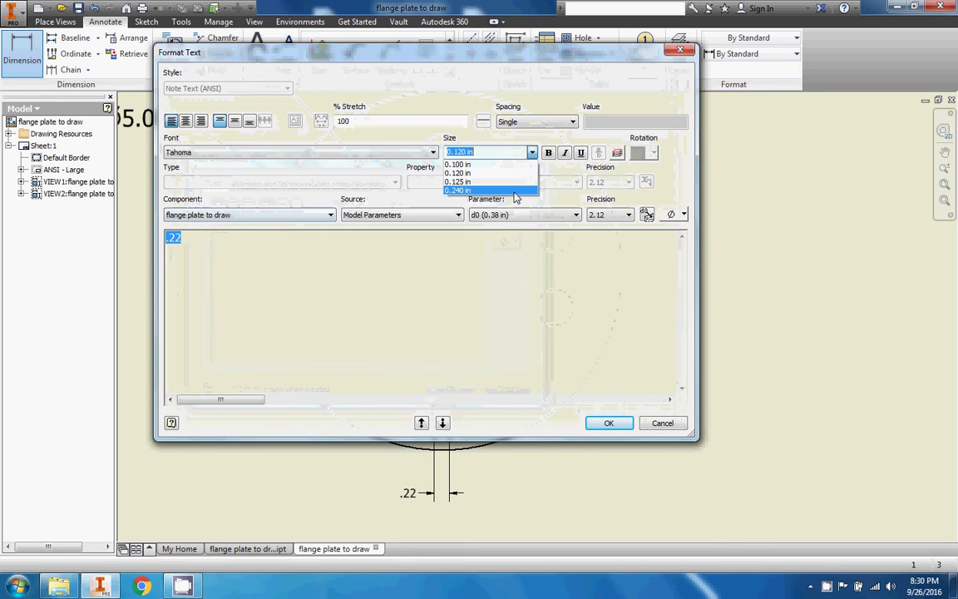
{"action": "left_click", "coordinate": [504, 190]}
{"action": "left_click", "coordinate": [607, 423]}
{"action": "left_click", "coordinate": [449, 388]}
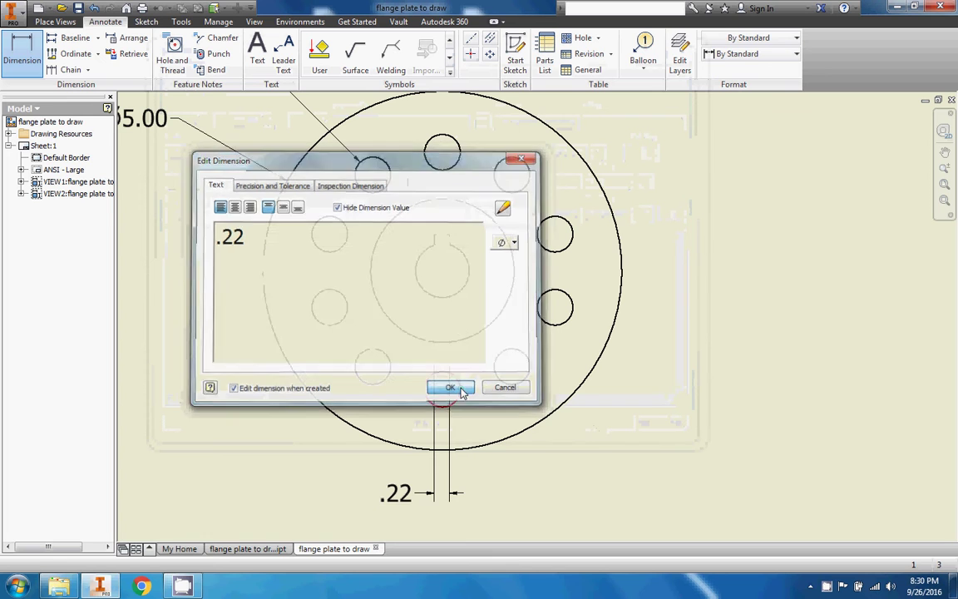
- Add center marks to the central bore and all ten small holes in the front view
{"action": "scroll", "coordinate": [480, 391], "scroll_direction": "up", "scroll_amount": 5}
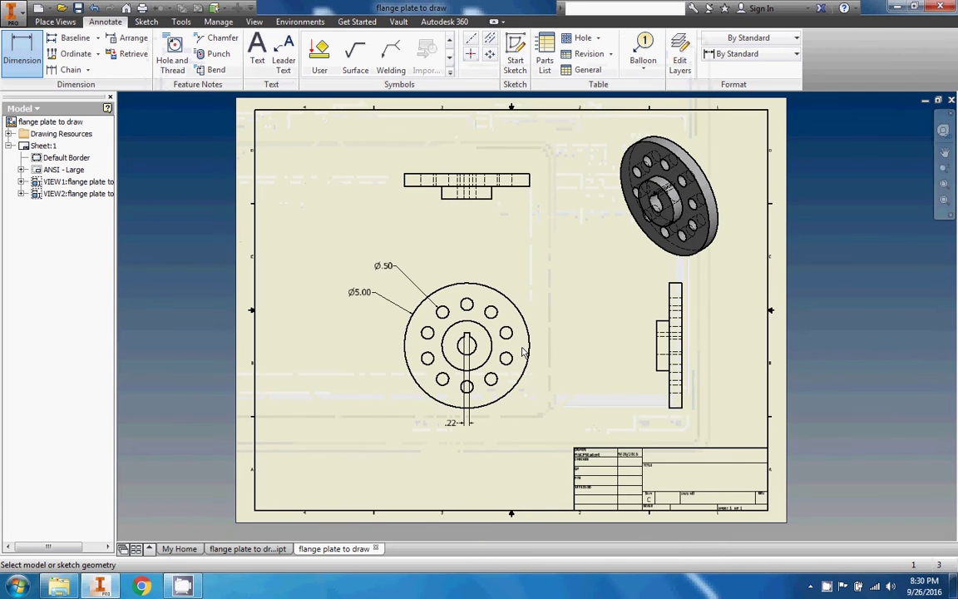
{"action": "scroll", "coordinate": [524, 353], "scroll_direction": "down", "scroll_amount": 3}
{"action": "scroll", "coordinate": [524, 352], "scroll_direction": "up", "scroll_amount": 2}
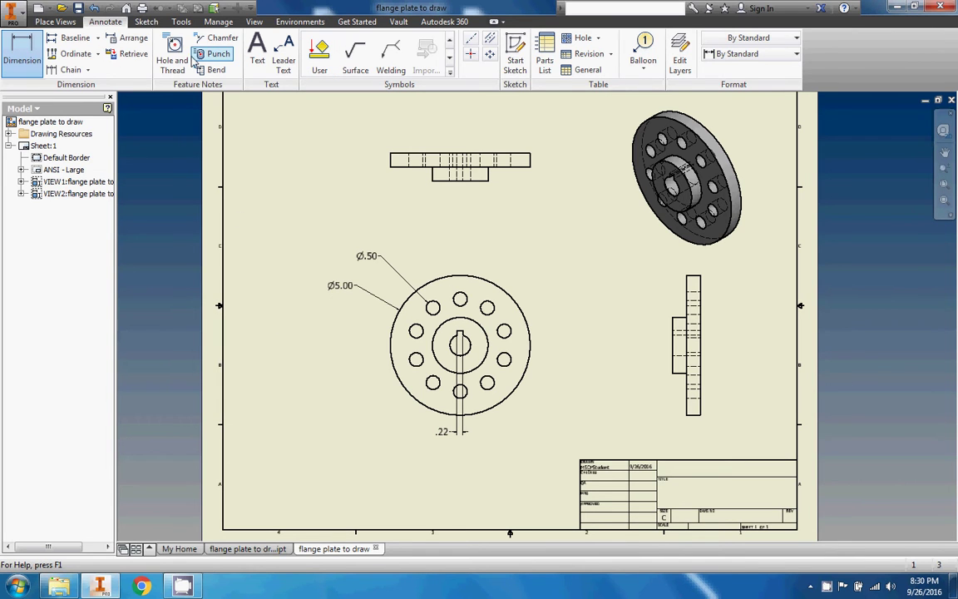
{"action": "left_click", "coordinate": [471, 56]}
{"action": "left_click", "coordinate": [470, 350]}
{"action": "left_click", "coordinate": [504, 331]}
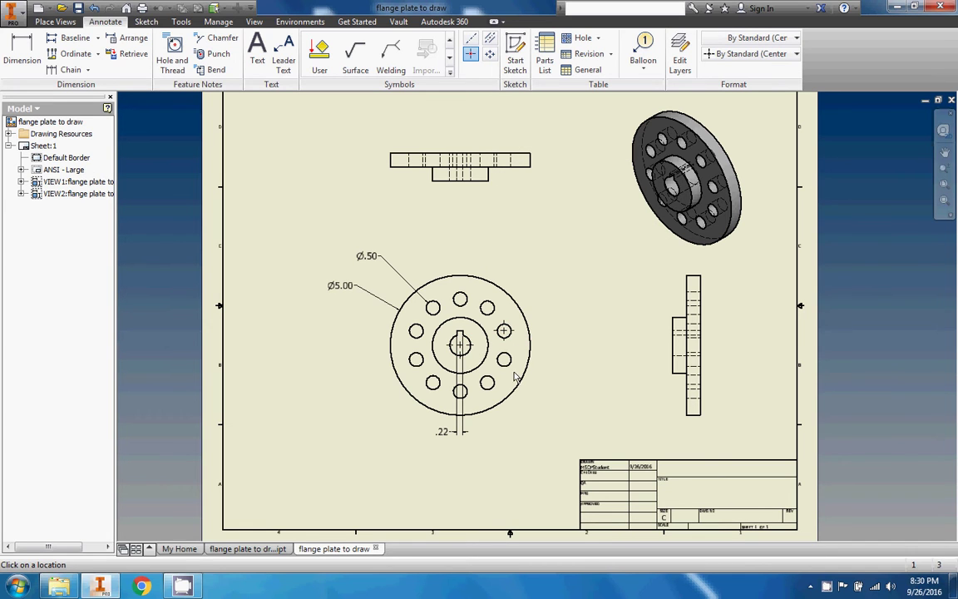
{"action": "left_click", "coordinate": [504, 359]}
{"action": "left_click", "coordinate": [488, 382]}
{"action": "left_click", "coordinate": [460, 391]}
{"action": "left_click", "coordinate": [433, 381]}
{"action": "left_click", "coordinate": [416, 360]}
{"action": "left_click", "coordinate": [415, 331]}
{"action": "left_click", "coordinate": [433, 309]}
{"action": "left_click", "coordinate": [460, 298]}
{"action": "left_click", "coordinate": [487, 308]}
{"action": "key", "text": "Escape"}
{"action": "left_click", "coordinate": [23, 54]}
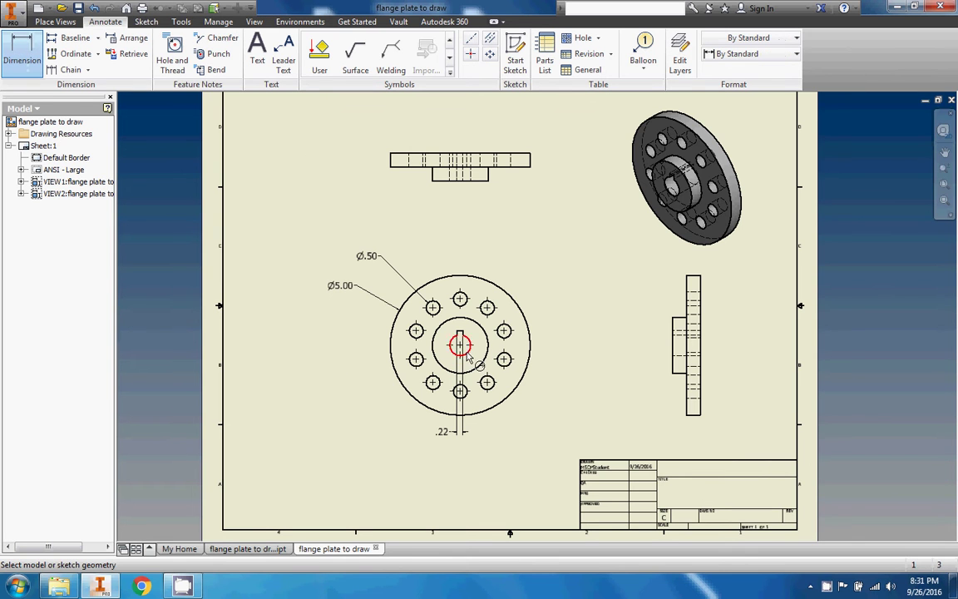
{"action": "scroll", "coordinate": [470, 349], "scroll_direction": "down", "scroll_amount": 6}
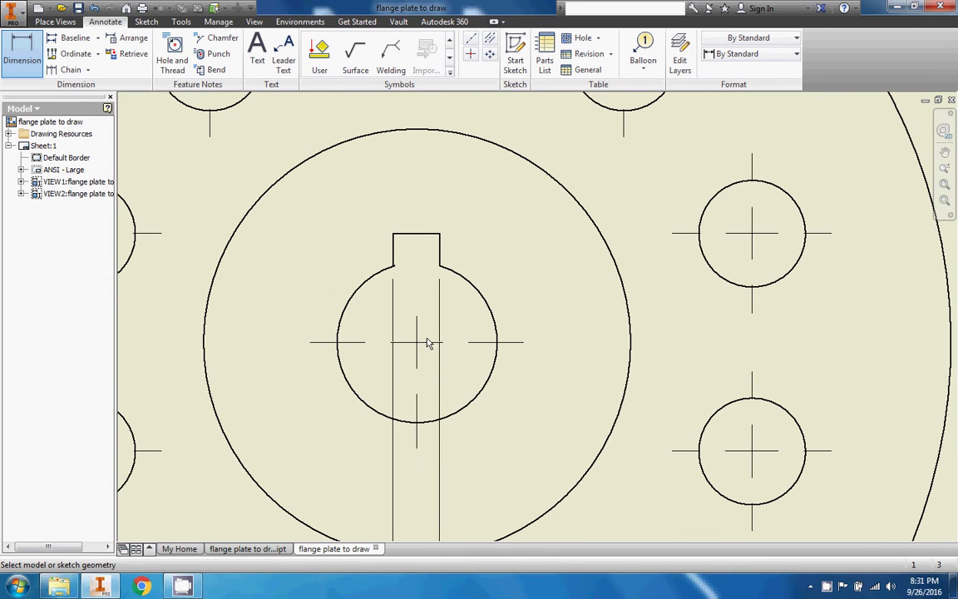
{"action": "left_click", "coordinate": [418, 356]}
{"action": "scroll", "coordinate": [401, 376], "scroll_direction": "up", "scroll_amount": 5}
{"action": "left_click", "coordinate": [309, 408]}
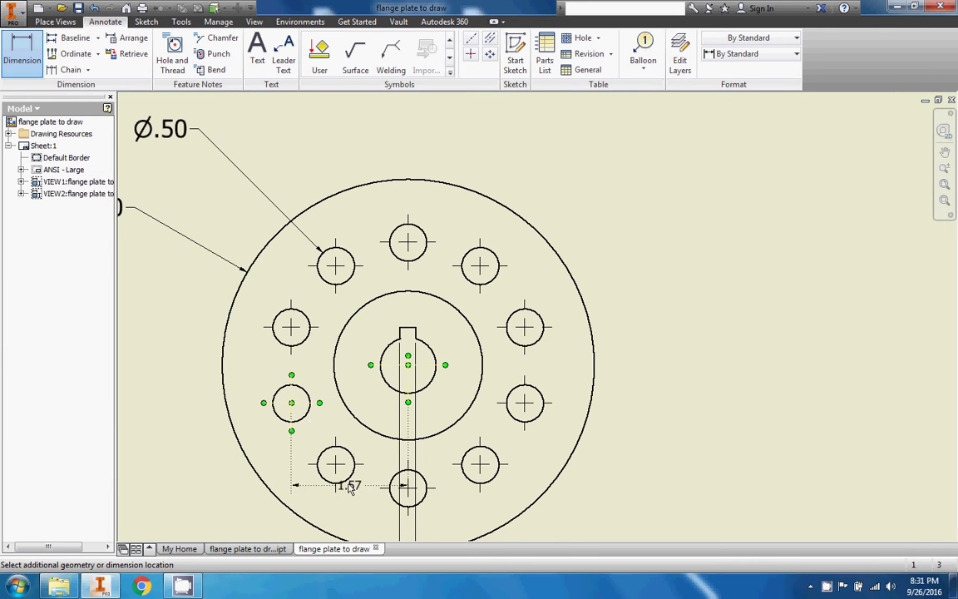
{"action": "scroll", "coordinate": [333, 478], "scroll_direction": "up", "scroll_amount": 4}
{"action": "scroll", "coordinate": [345, 487], "scroll_direction": "down", "scroll_amount": 5}
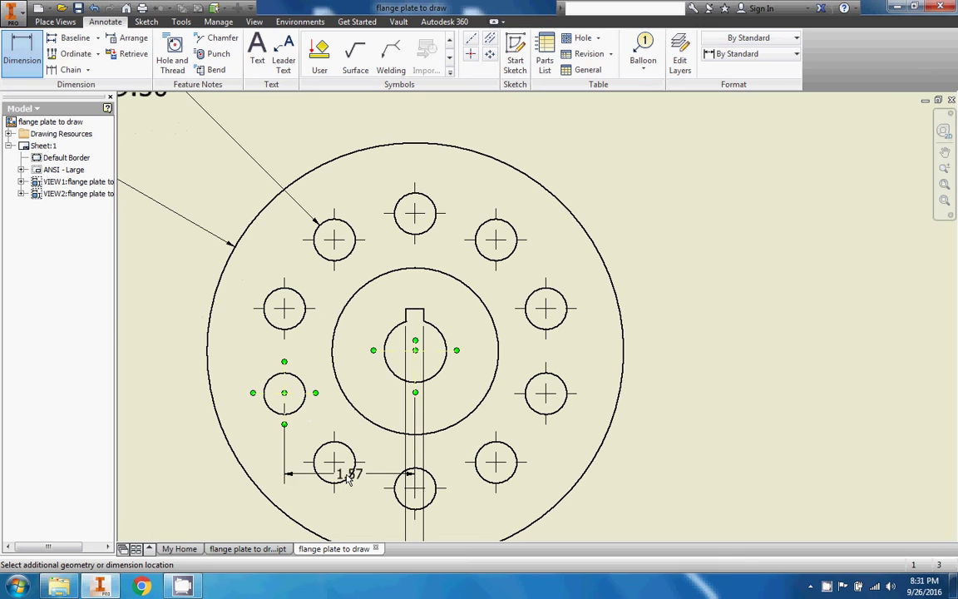
{"action": "key", "text": "Escape"}
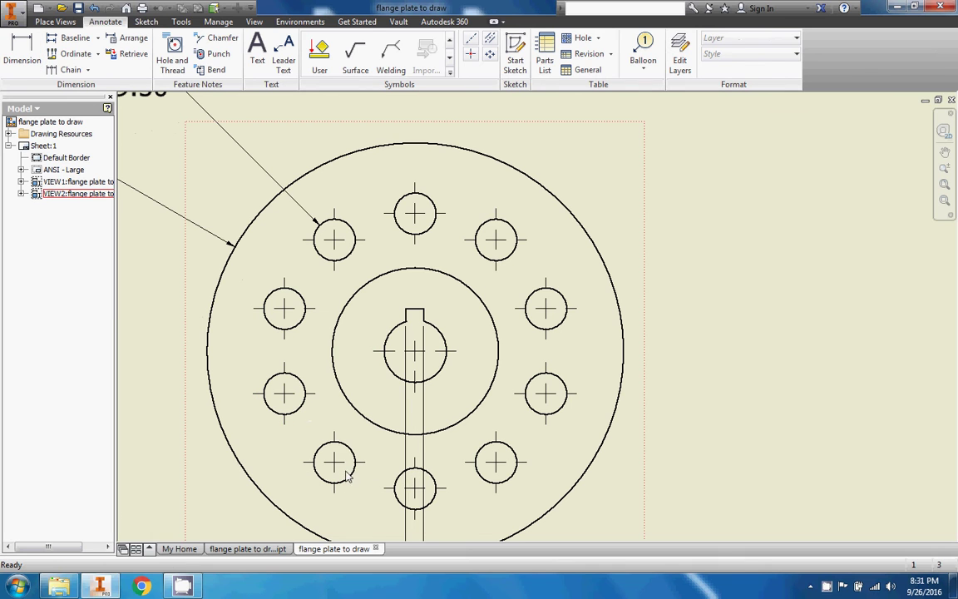
- Dimension the vertical distance from the topmost hole's center to the bore center beside the front view, replacing the calculated value with 1.65
{"action": "left_click", "coordinate": [471, 53]}
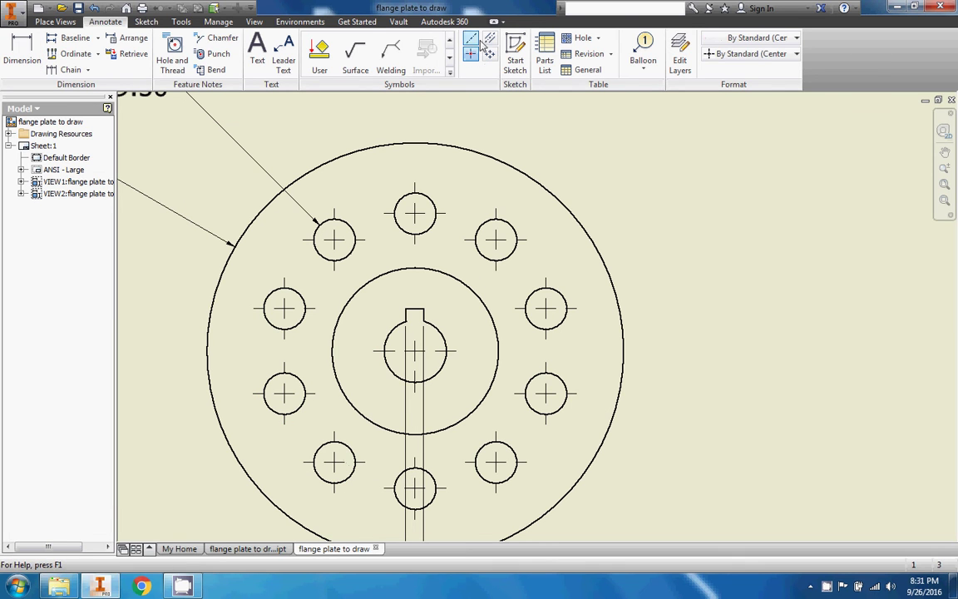
{"action": "left_click", "coordinate": [25, 41]}
{"action": "left_click", "coordinate": [415, 214]}
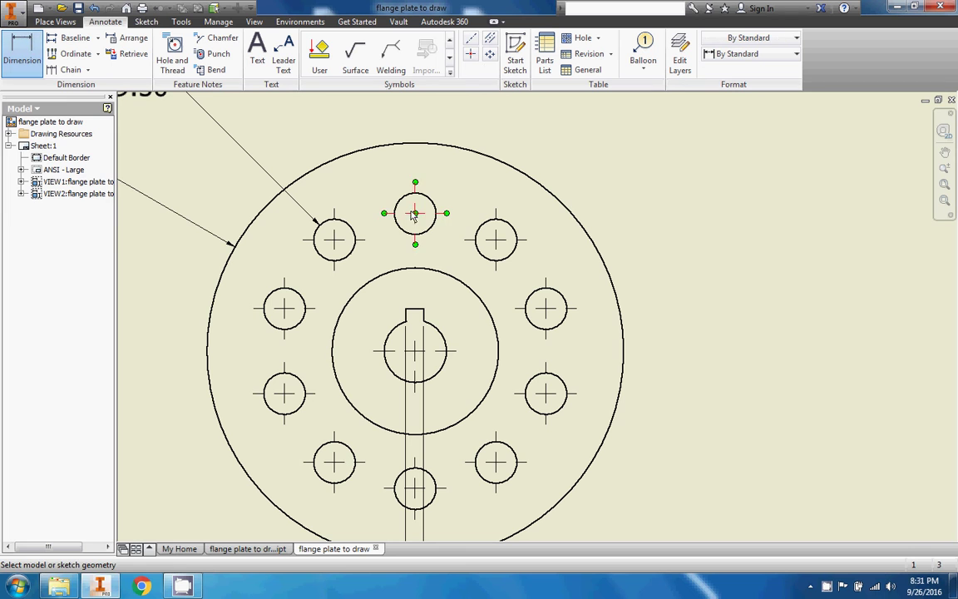
{"action": "left_click", "coordinate": [418, 352]}
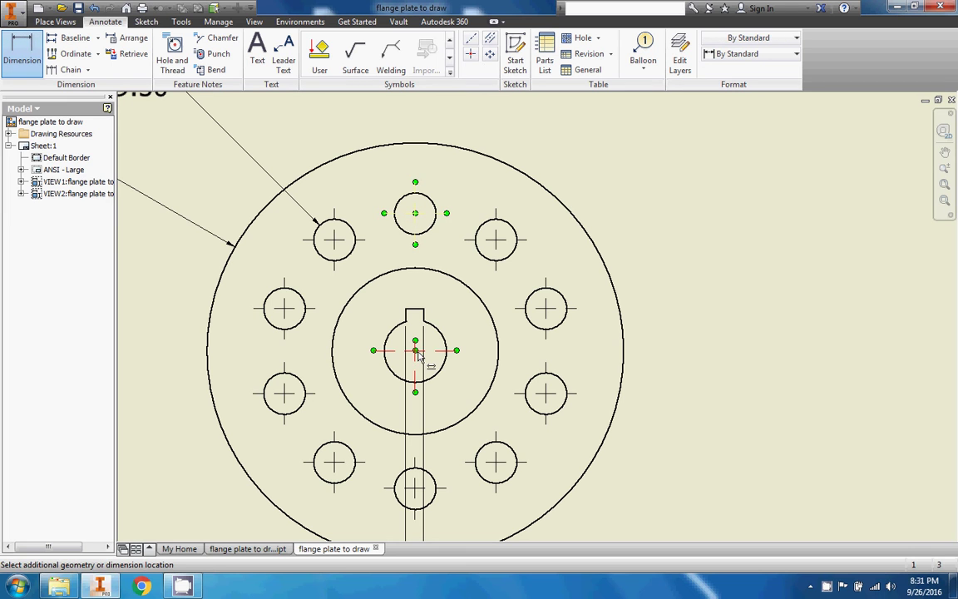
{"action": "left_click", "coordinate": [164, 323]}
{"action": "left_click", "coordinate": [337, 206]}
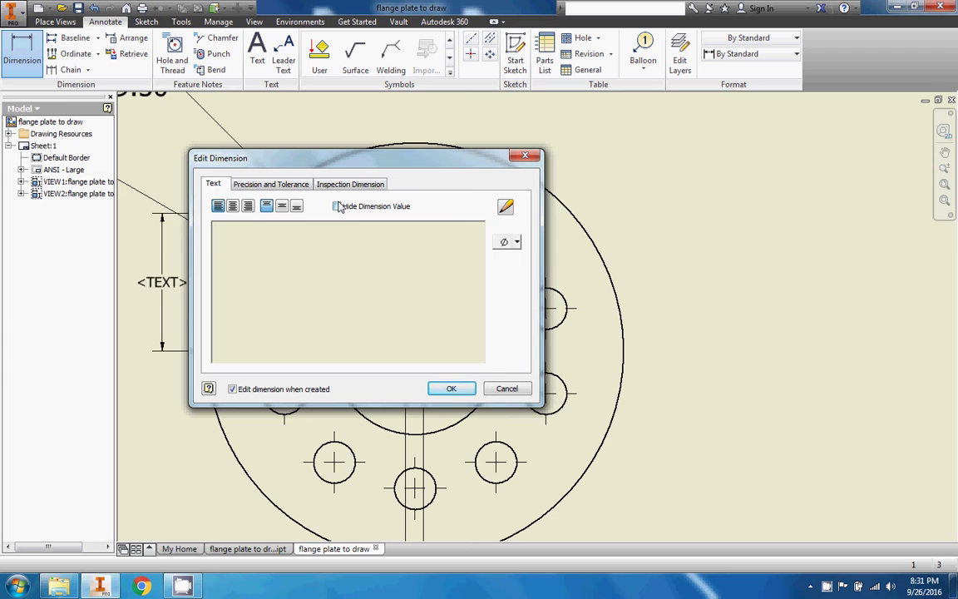
{"action": "type", "text": "1.65"}
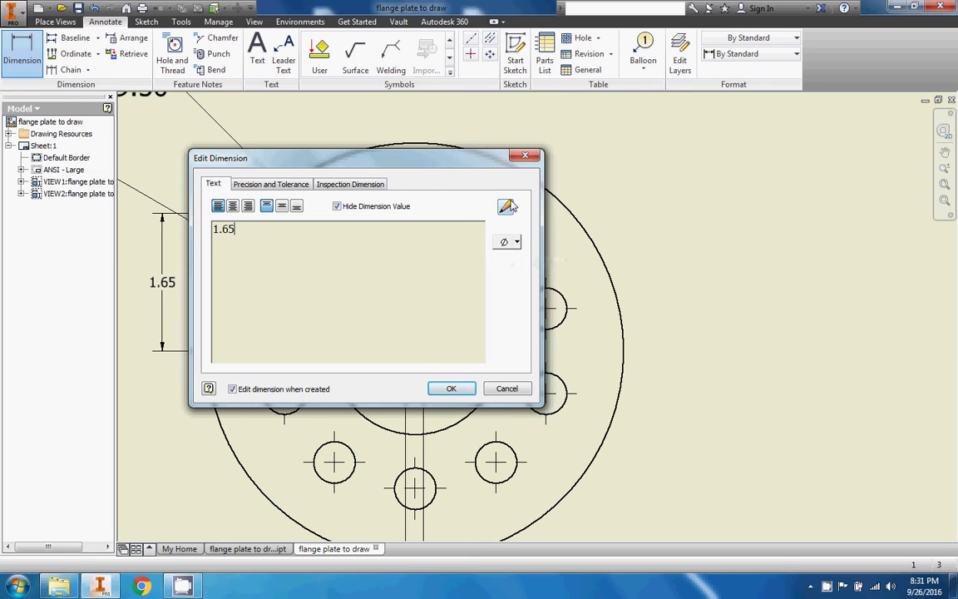
- Set the 1.65 dimension text size to 0.240 in and accept the dimension edit
{"action": "left_click", "coordinate": [506, 207]}
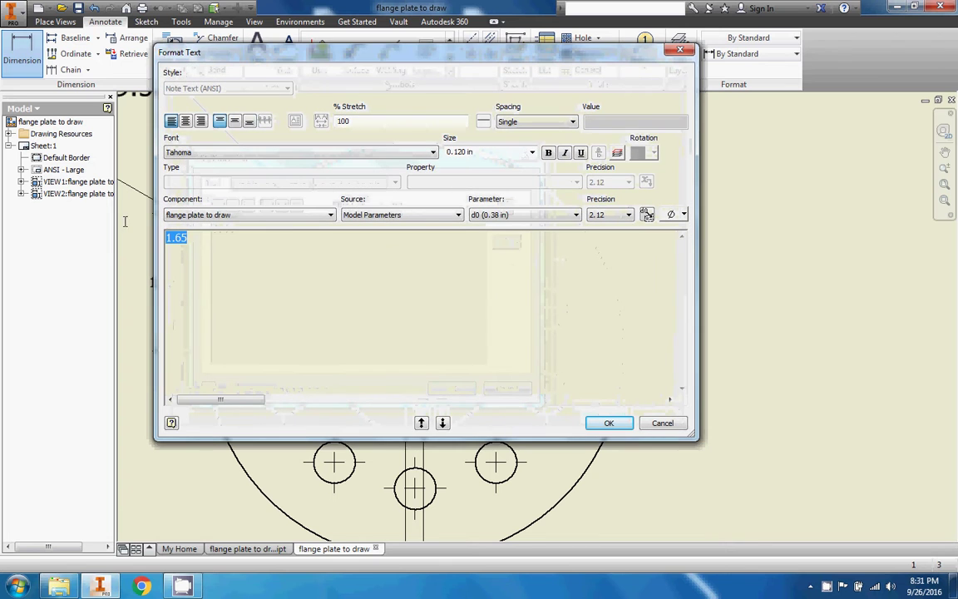
{"action": "left_click", "coordinate": [533, 153]}
{"action": "left_click", "coordinate": [461, 174]}
{"action": "left_click", "coordinate": [605, 422]}
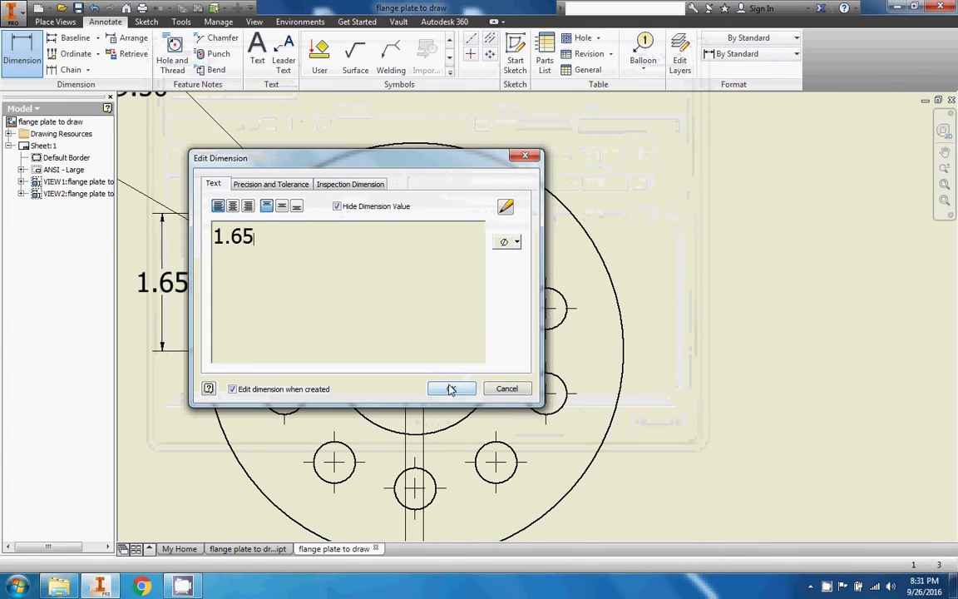
{"action": "left_click", "coordinate": [450, 387]}
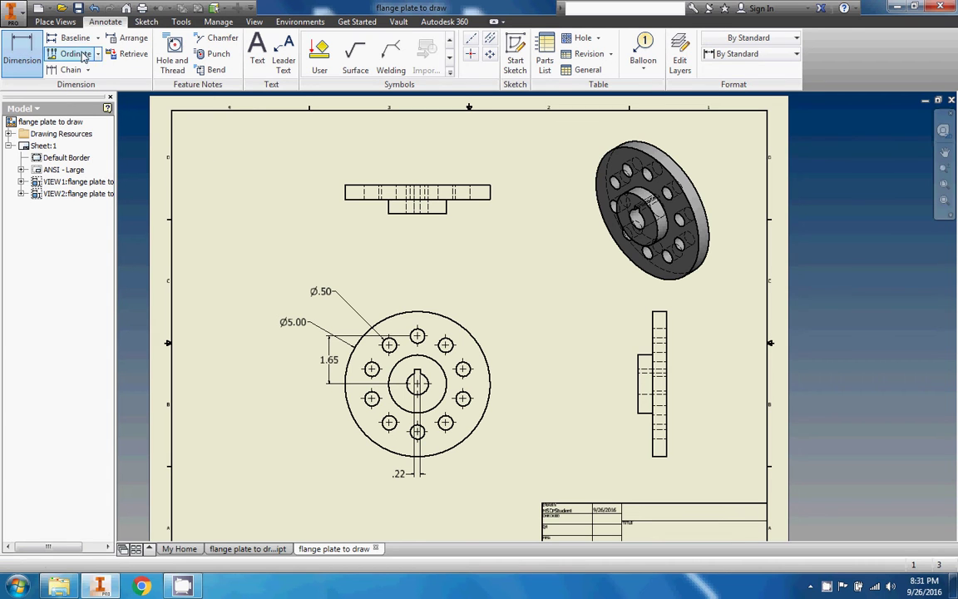
- Sketch a horizontal projection line from the lowest point of the front view's outer circle to the side view's lower near corner
{"action": "left_click", "coordinate": [146, 21]}
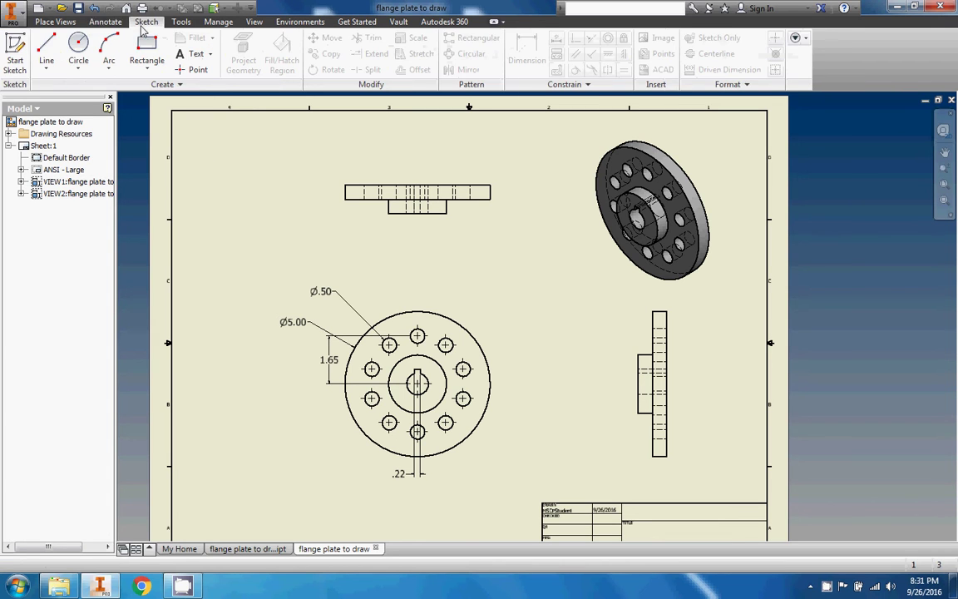
{"action": "left_click", "coordinate": [52, 48]}
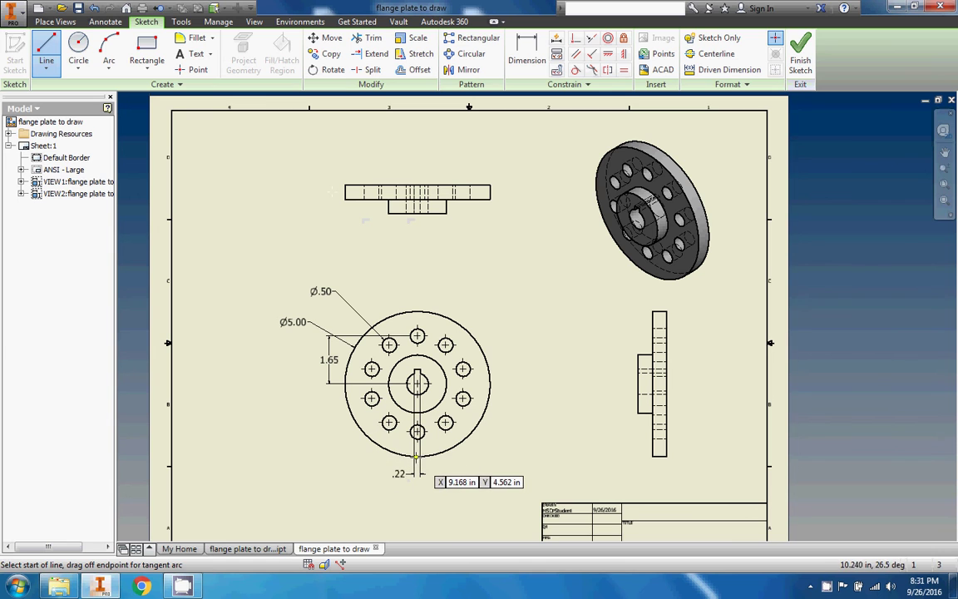
{"action": "left_click", "coordinate": [416, 456]}
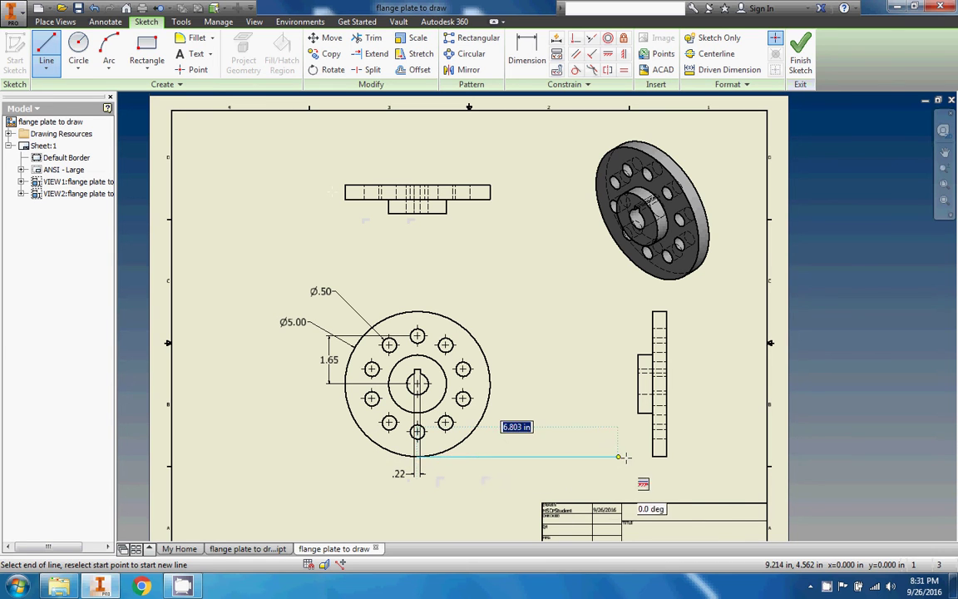
{"action": "left_click", "coordinate": [653, 456]}
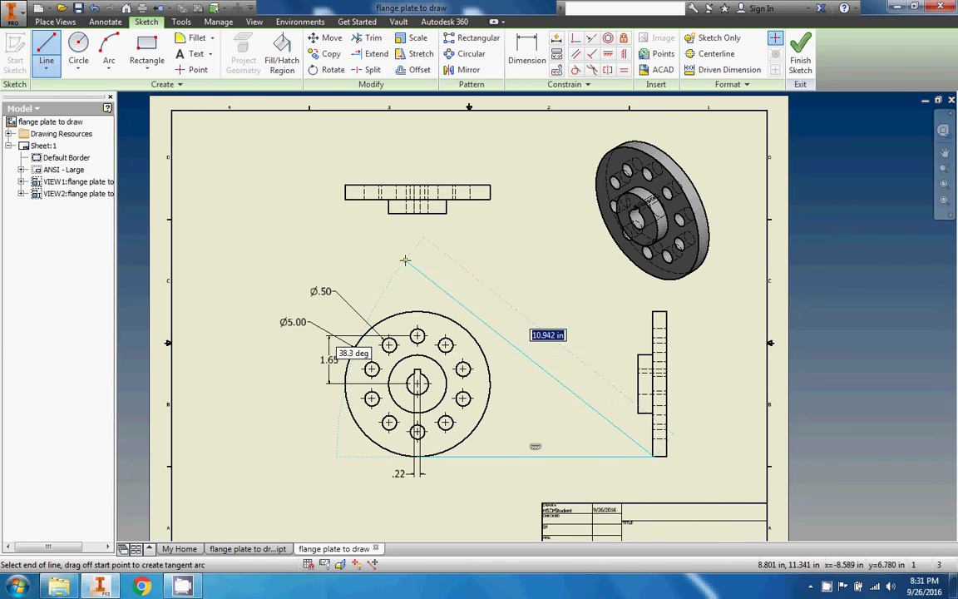
{"action": "key", "text": "Escape"}
{"action": "key", "text": "Escape"}
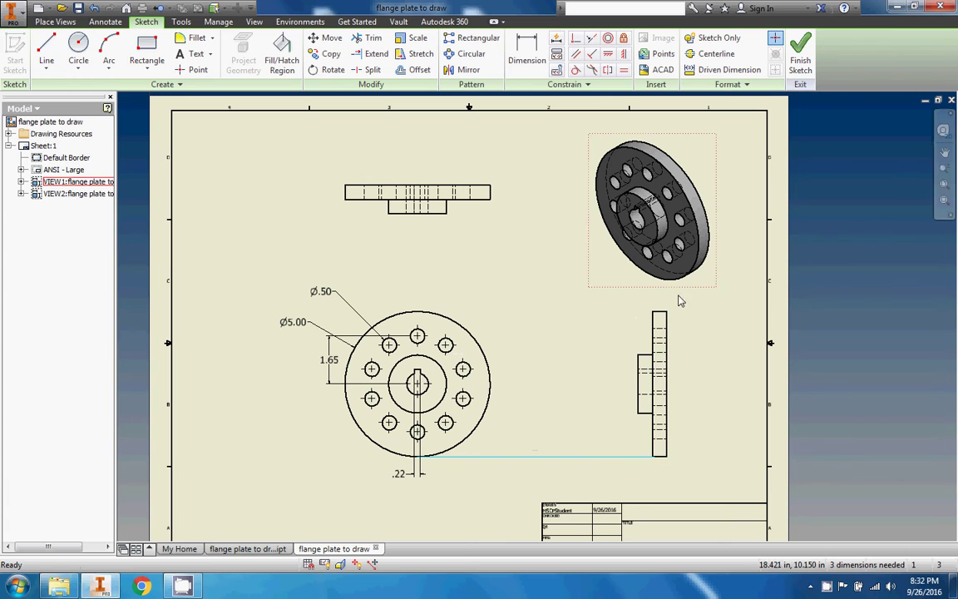
- Sketch a horizontal projection line from the side view's upper edge to the highest point of the front view's outer circle
{"action": "left_click", "coordinate": [47, 49]}
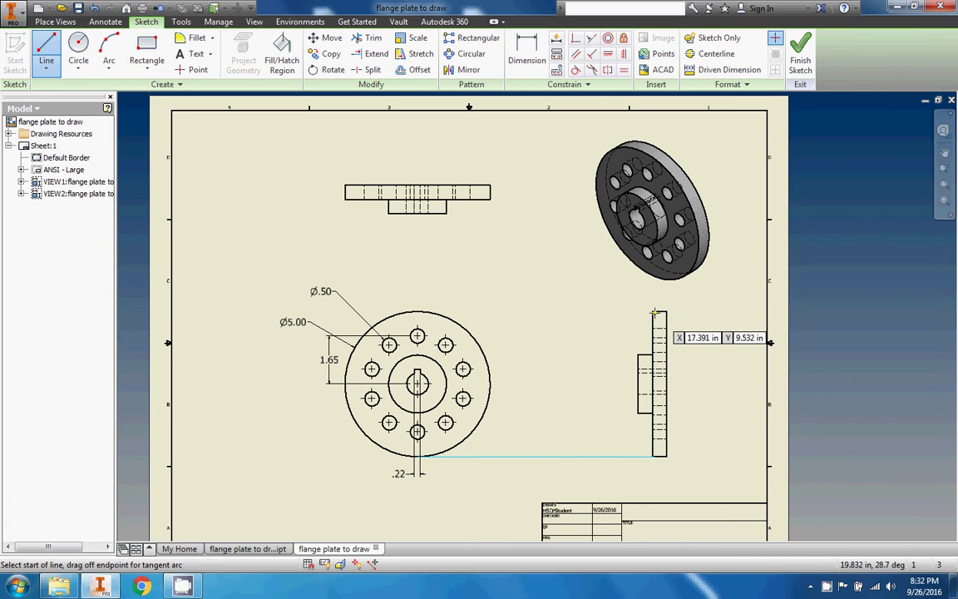
{"action": "scroll", "coordinate": [656, 313], "scroll_direction": "up", "scroll_amount": 2}
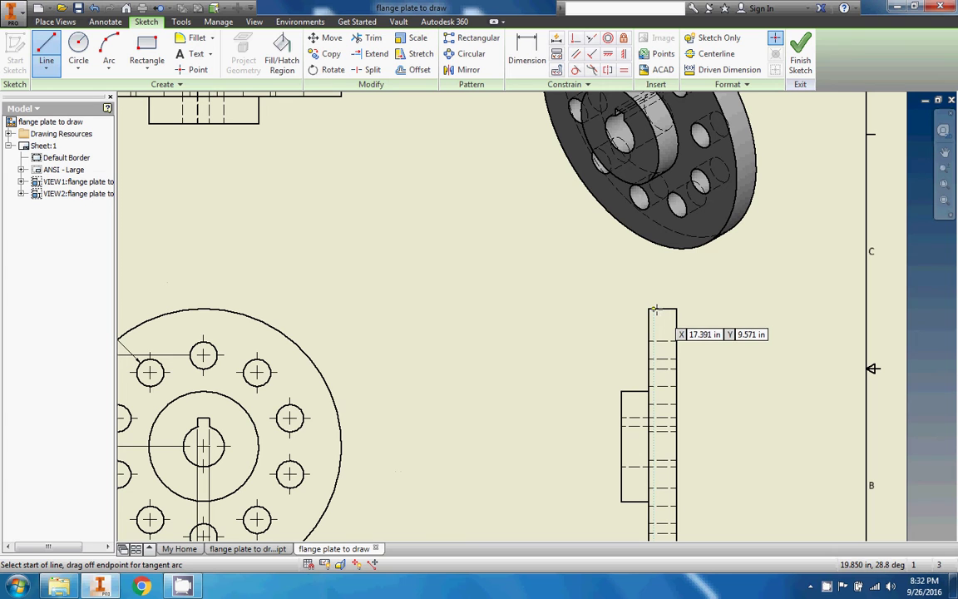
{"action": "left_click", "coordinate": [654, 309]}
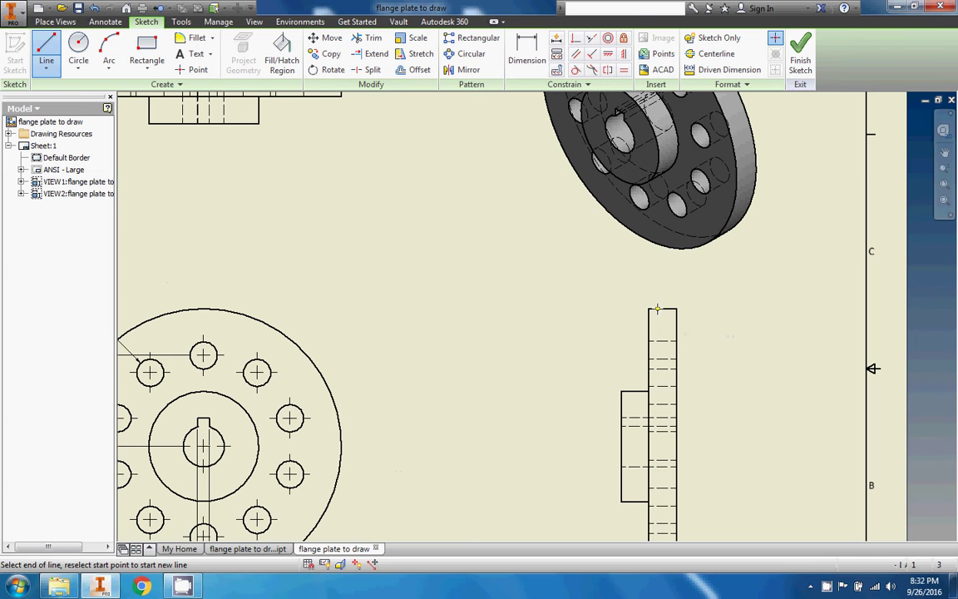
{"action": "left_click", "coordinate": [203, 309]}
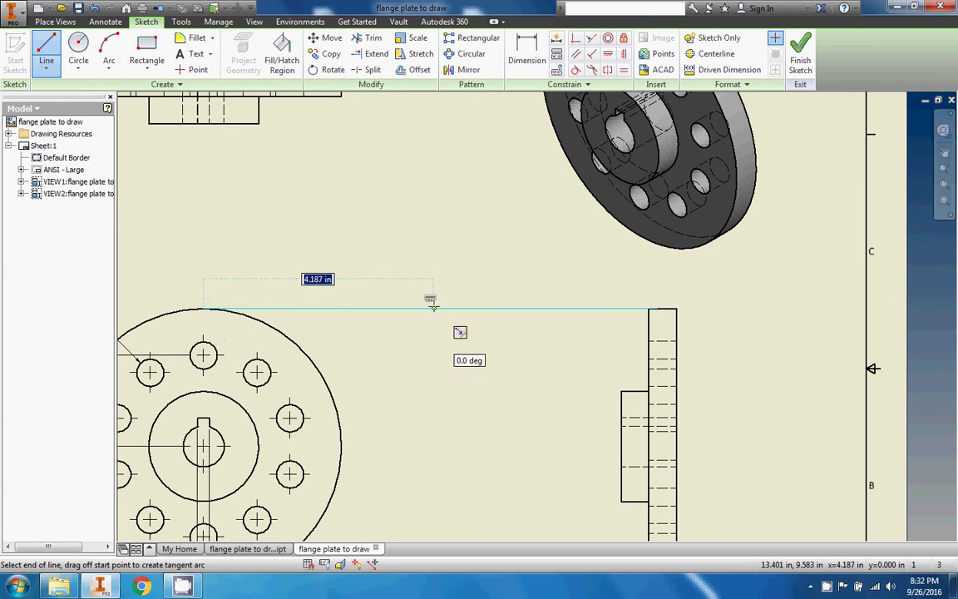
{"action": "key", "text": "Escape"}
{"action": "scroll", "coordinate": [430, 299], "scroll_direction": "down", "scroll_amount": 3}
{"action": "scroll", "coordinate": [374, 247], "scroll_direction": "up", "scroll_amount": 2}
{"action": "scroll", "coordinate": [374, 246], "scroll_direction": "down", "scroll_amount": 2}
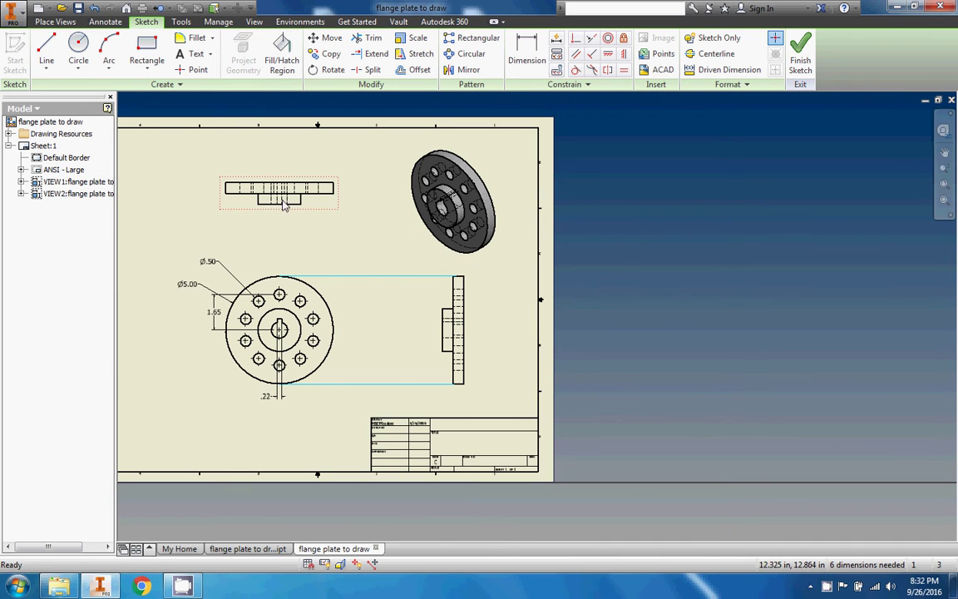
{"action": "scroll", "coordinate": [317, 305], "scroll_direction": "up", "scroll_amount": 2}
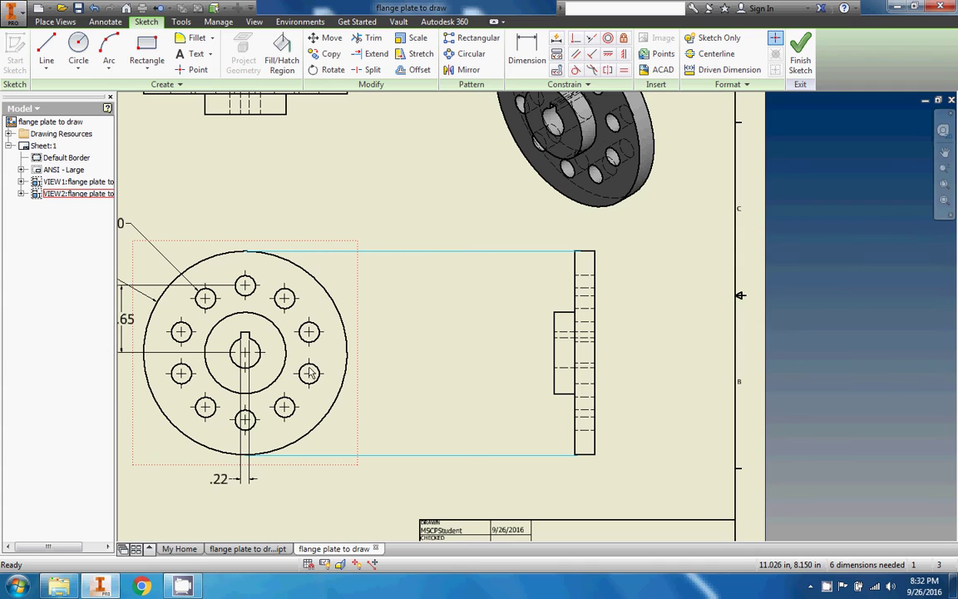
{"action": "scroll", "coordinate": [320, 326], "scroll_direction": "down", "scroll_amount": 2}
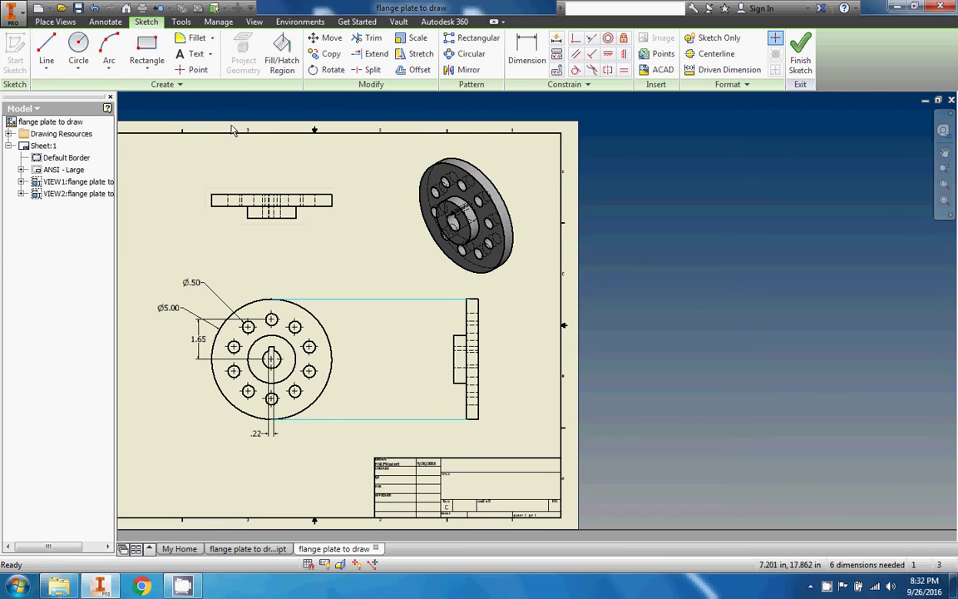
{"action": "key", "text": "Home"}
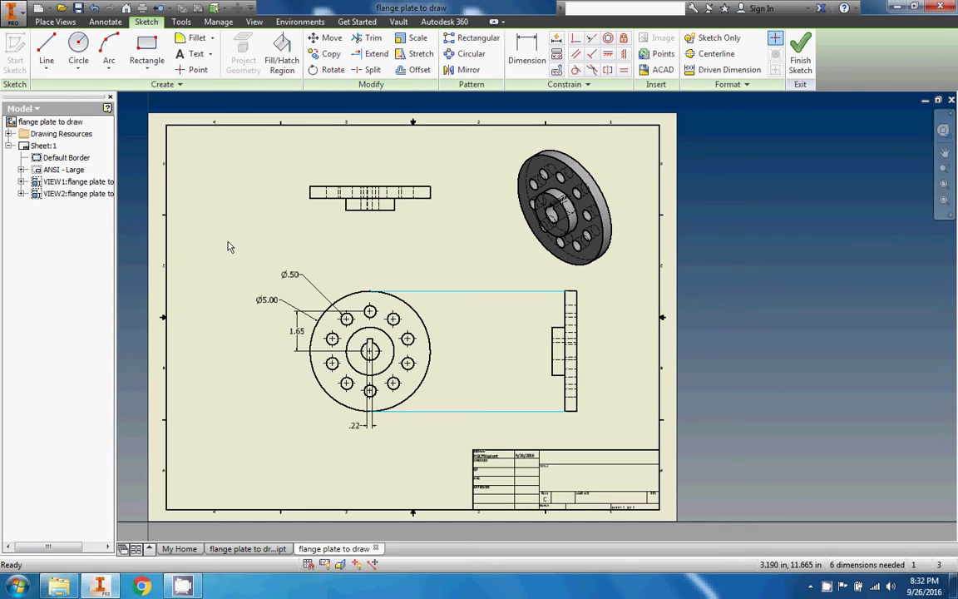
- Finish the sketch holding the projection lines between the front and side views
{"action": "left_click", "coordinate": [101, 25]}
{"action": "left_click", "coordinate": [49, 25]}
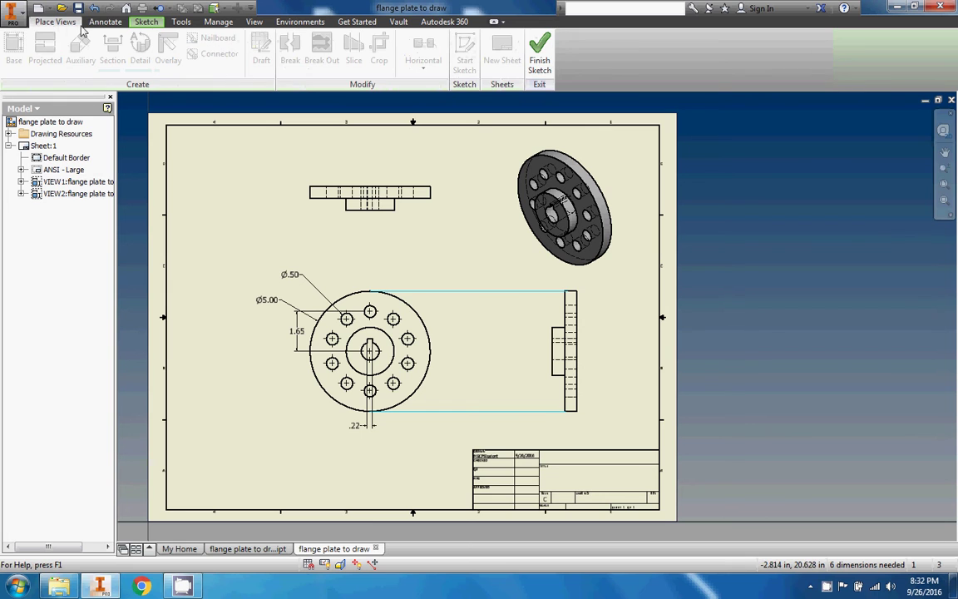
{"action": "left_click", "coordinate": [471, 55]}
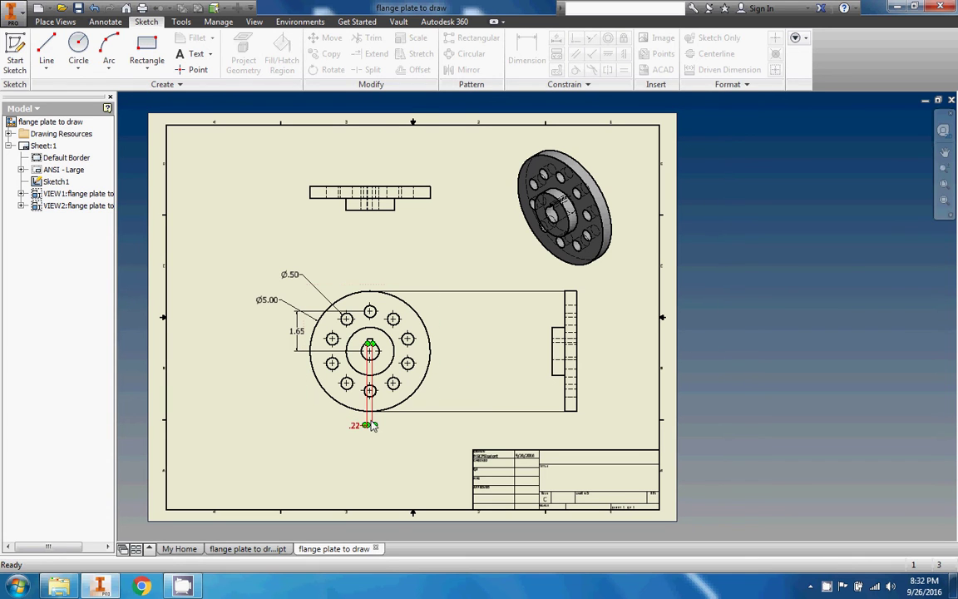
- Start a section view of the front view, cut vertically through the center from the outer circle's highest point to its lowest point
{"action": "left_click", "coordinate": [55, 22]}
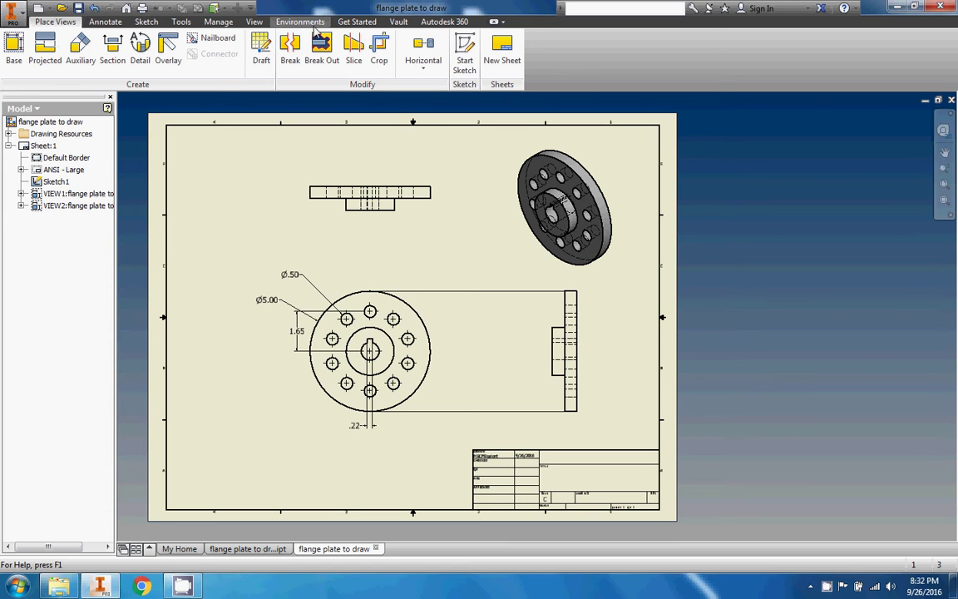
{"action": "left_click", "coordinate": [106, 48]}
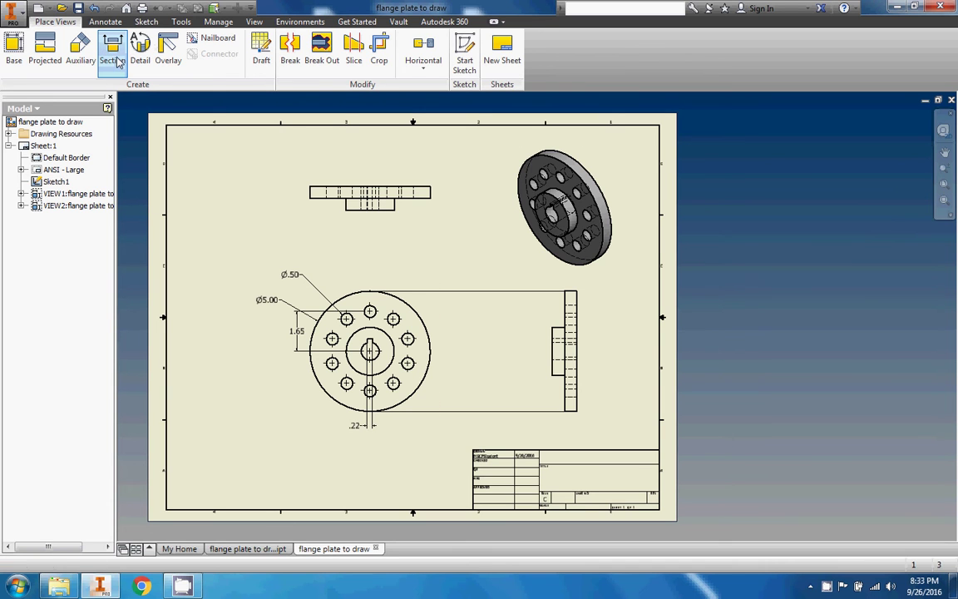
{"action": "scroll", "coordinate": [359, 264], "scroll_direction": "up", "scroll_amount": 3}
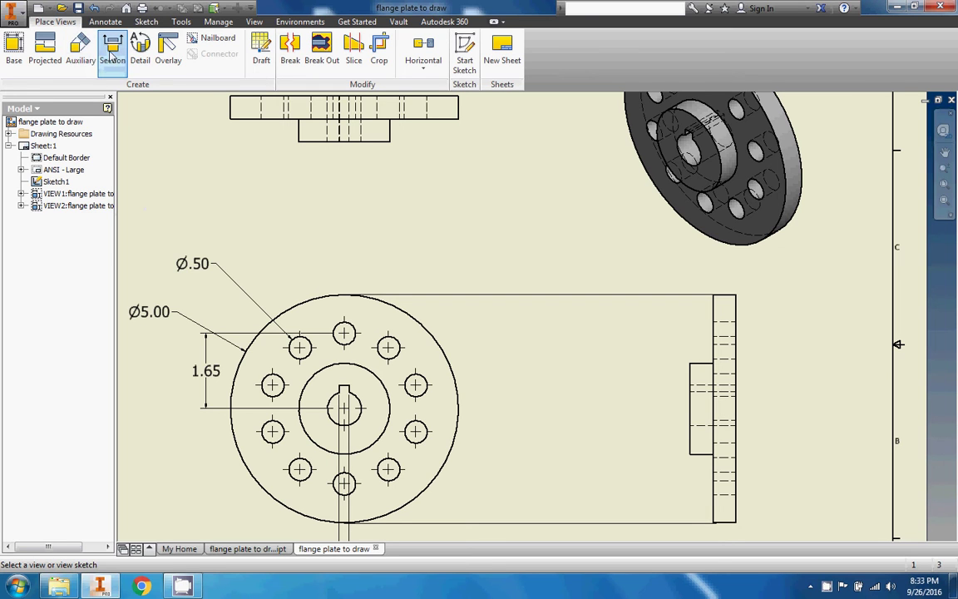
{"action": "left_click", "coordinate": [455, 313]}
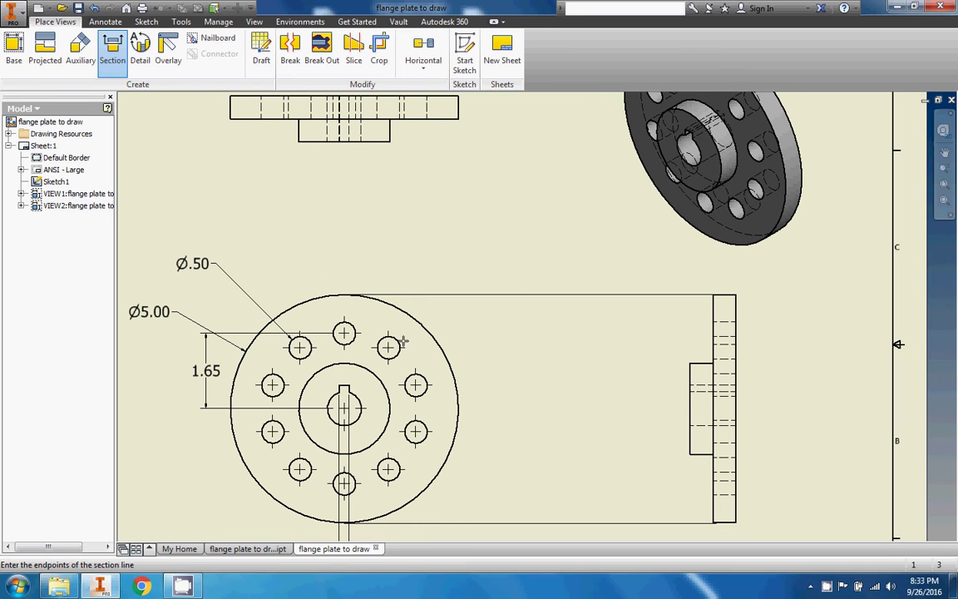
{"action": "left_click", "coordinate": [344, 294]}
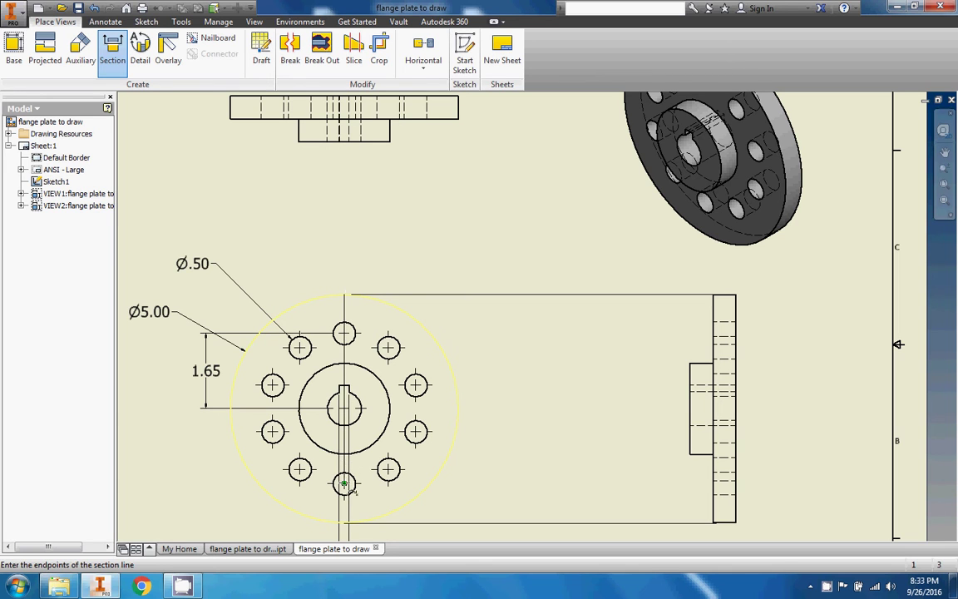
{"action": "left_click", "coordinate": [345, 522]}
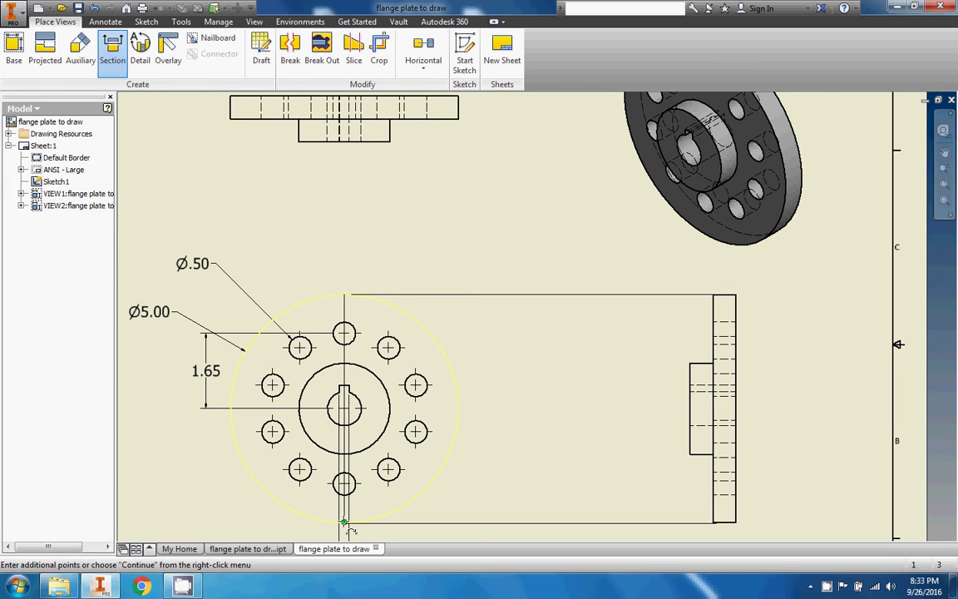
{"action": "scroll", "coordinate": [296, 526], "scroll_direction": "down", "scroll_amount": 6}
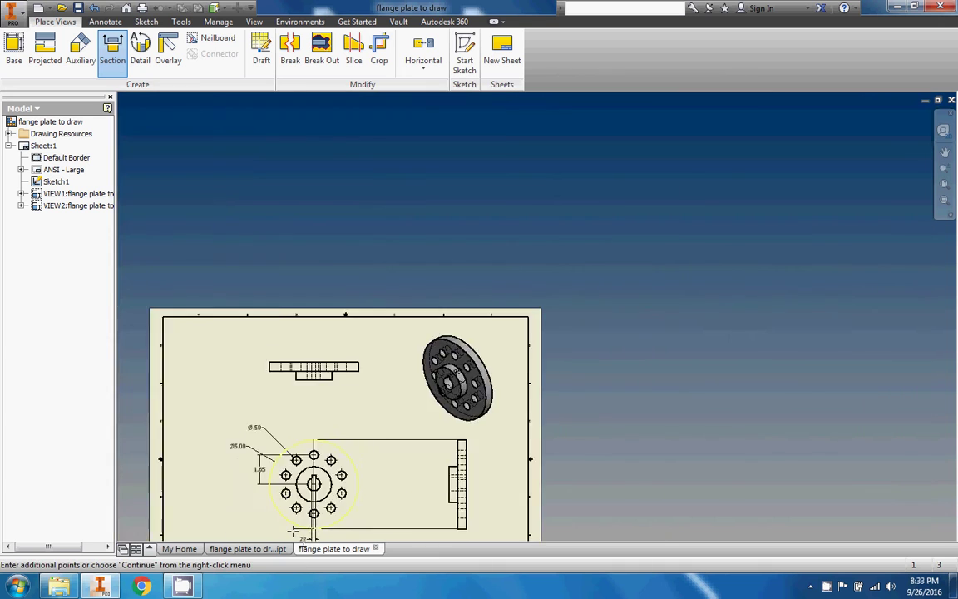
{"action": "scroll", "coordinate": [303, 509], "scroll_direction": "up", "scroll_amount": 6}
{"action": "right_click", "coordinate": [350, 399]}
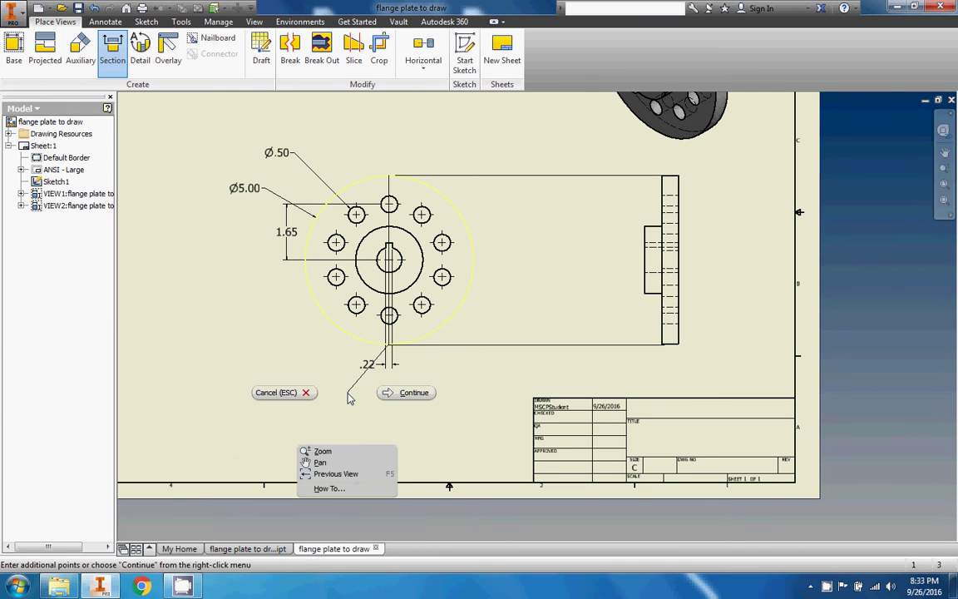
{"action": "left_click", "coordinate": [391, 395]}
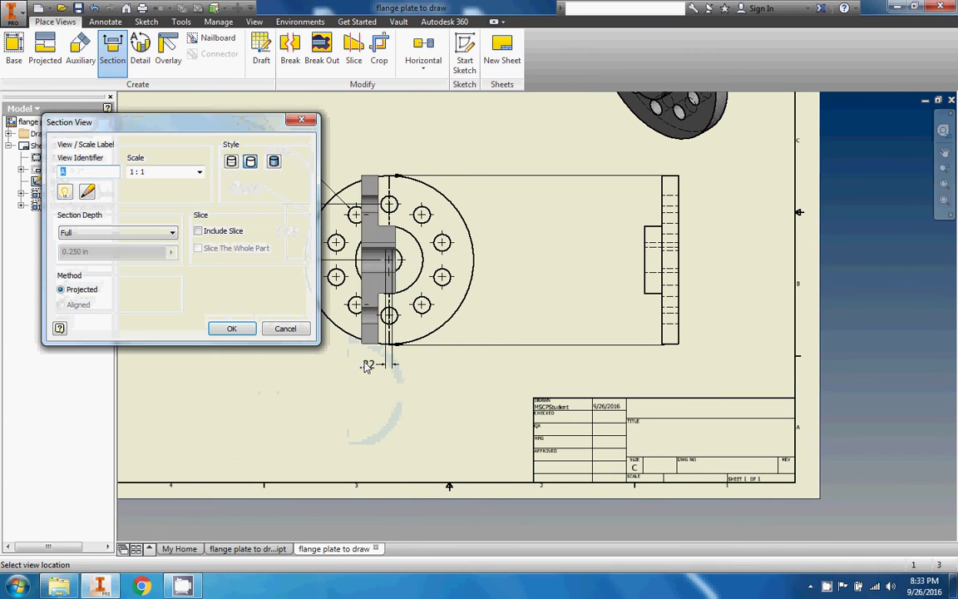
- Set the section label's text size to 0.240 in and place section view A to the left of the front view
{"action": "left_click_drag", "start_coordinate": [207, 122], "coordinate": [110, 155]}
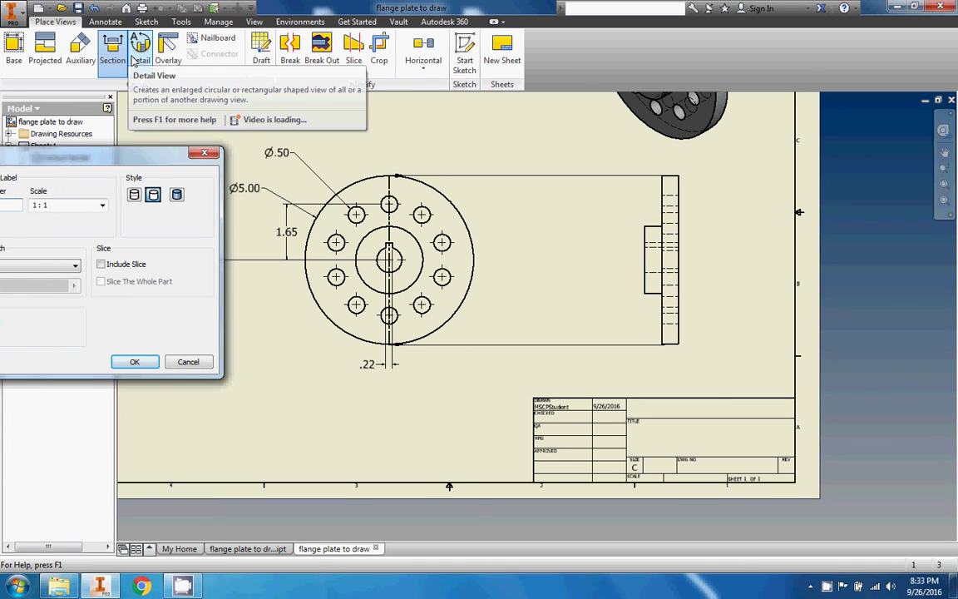
{"action": "mouse_move", "coordinate": [100, 150]}
{"action": "left_mouse_down"}
{"action": "mouse_move", "coordinate": [183, 156]}
{"action": "mouse_move", "coordinate": [170, 197]}
{"action": "mouse_move", "coordinate": [177, 355]}
{"action": "mouse_move", "coordinate": [182, 294]}
{"action": "mouse_move", "coordinate": [453, 303]}
{"action": "mouse_move", "coordinate": [434, 279]}
{"action": "left_mouse_up"}
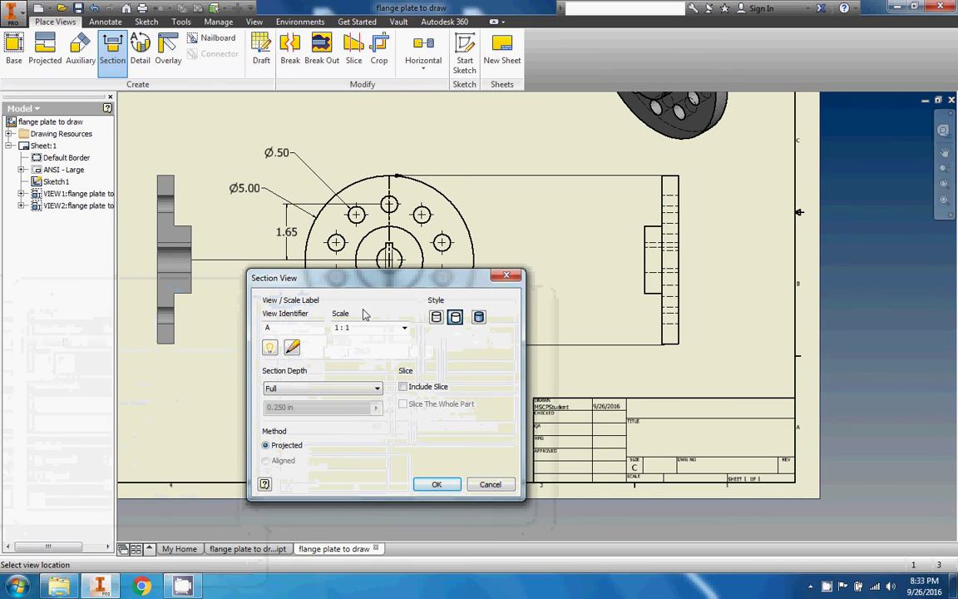
{"action": "left_click", "coordinate": [292, 348]}
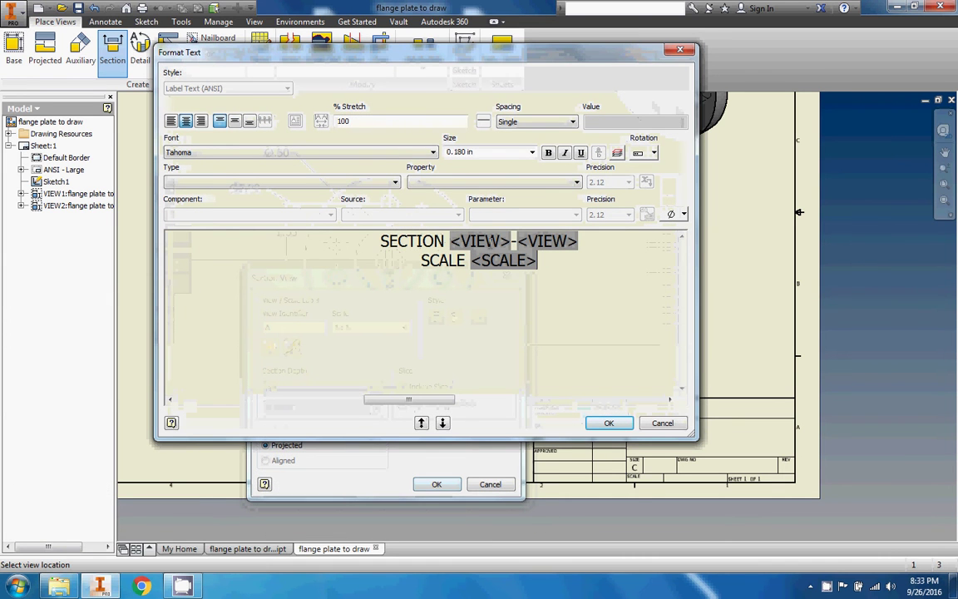
{"action": "key", "text": "ctrl+a"}
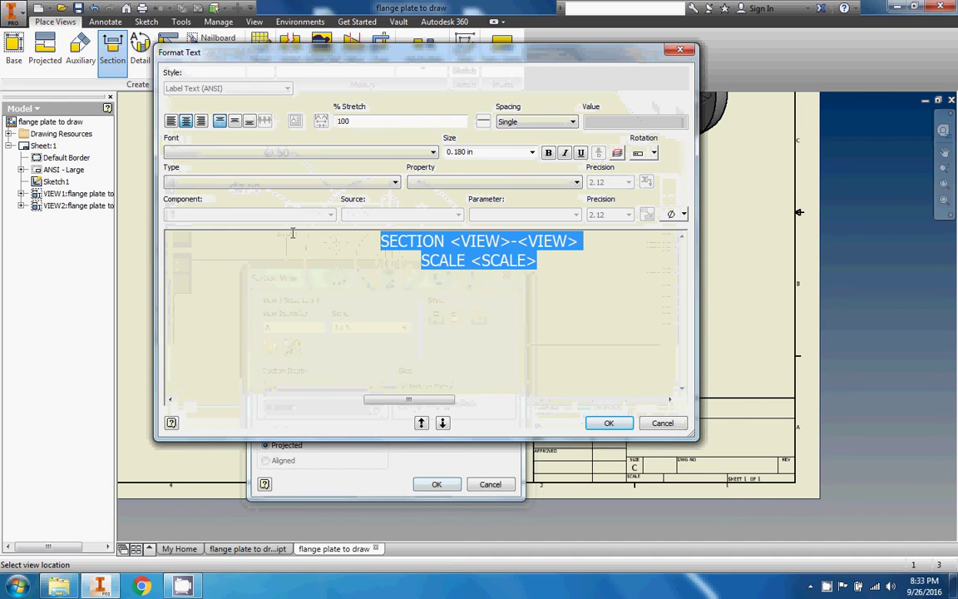
{"action": "left_click", "coordinate": [532, 154]}
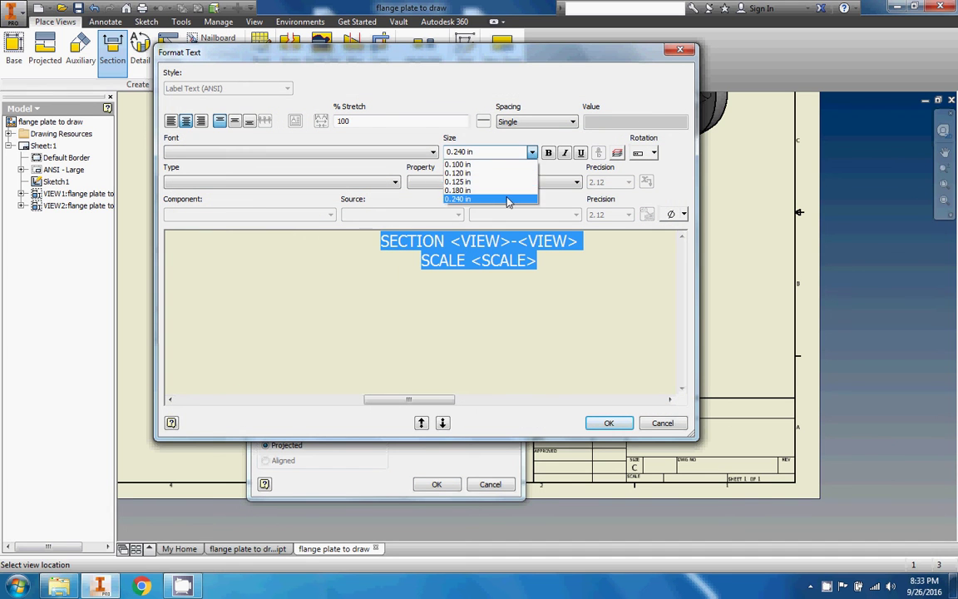
{"action": "left_click", "coordinate": [459, 182]}
{"action": "left_click", "coordinate": [607, 422]}
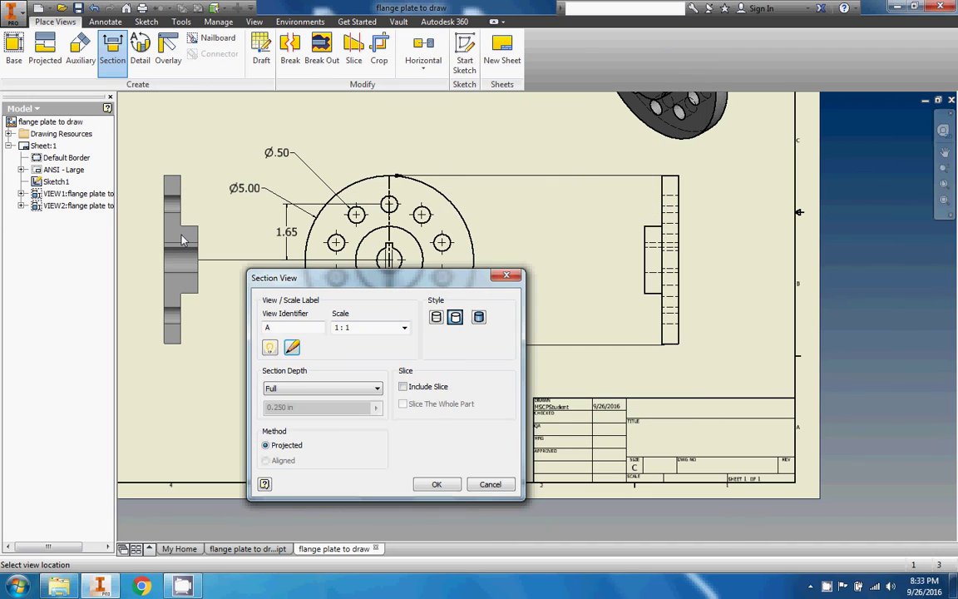
{"action": "left_click", "coordinate": [184, 240]}
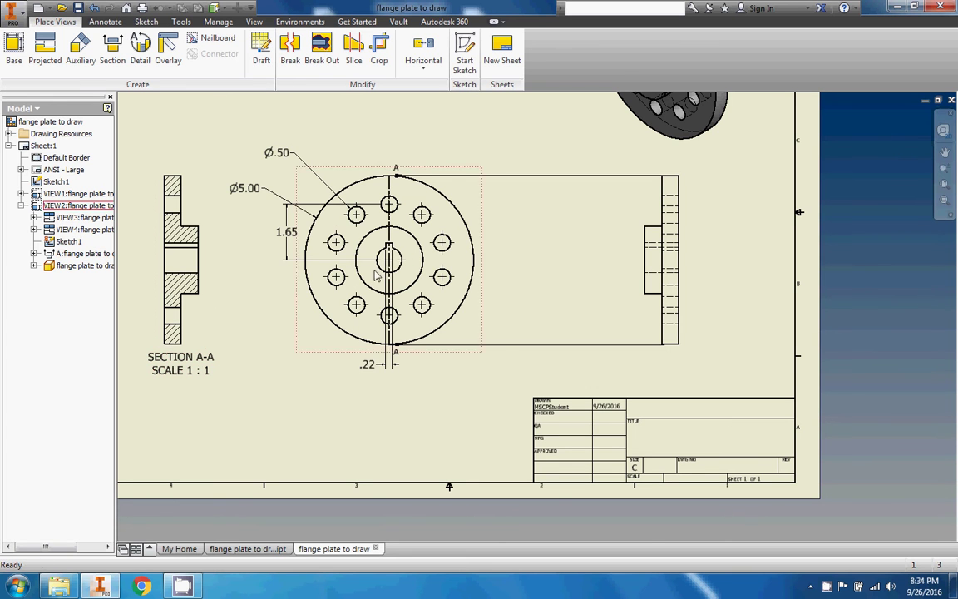
- Dimension the keyway depth above the bore in section view A-A, placing the dimension to the left of the view
{"action": "scroll", "coordinate": [370, 259], "scroll_direction": "up", "scroll_amount": 3}
{"action": "scroll", "coordinate": [212, 250], "scroll_direction": "down", "scroll_amount": 5}
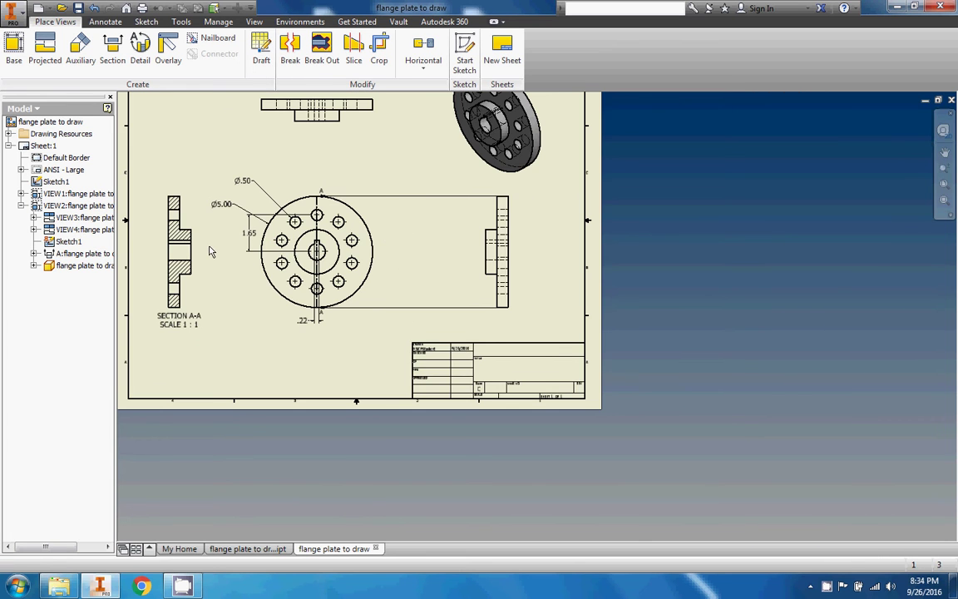
{"action": "scroll", "coordinate": [210, 252], "scroll_direction": "up", "scroll_amount": 3}
{"action": "middle_click_drag", "start_coordinate": [210, 252], "coordinate": [285, 246]}
{"action": "scroll", "coordinate": [284, 246], "scroll_direction": "down", "scroll_amount": 1}
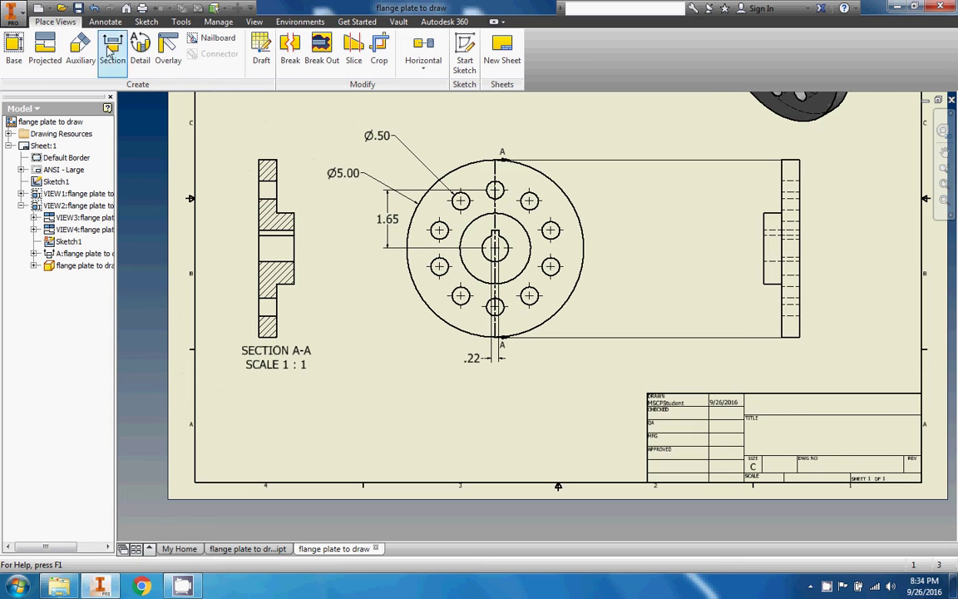
{"action": "left_click", "coordinate": [90, 23]}
{"action": "left_click", "coordinate": [22, 50]}
{"action": "left_click", "coordinate": [278, 230]}
{"action": "left_click", "coordinate": [278, 233]}
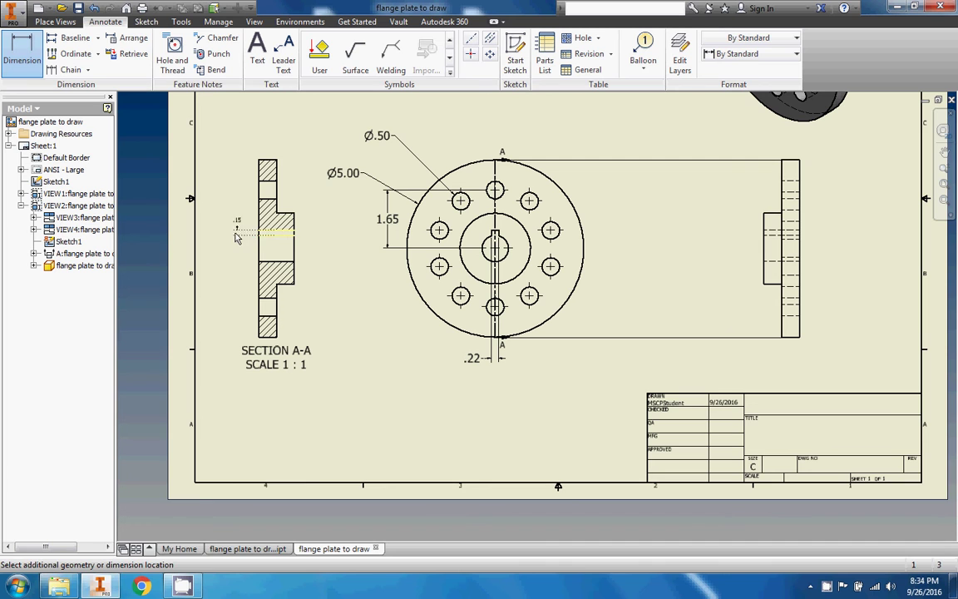
{"action": "left_click", "coordinate": [232, 230]}
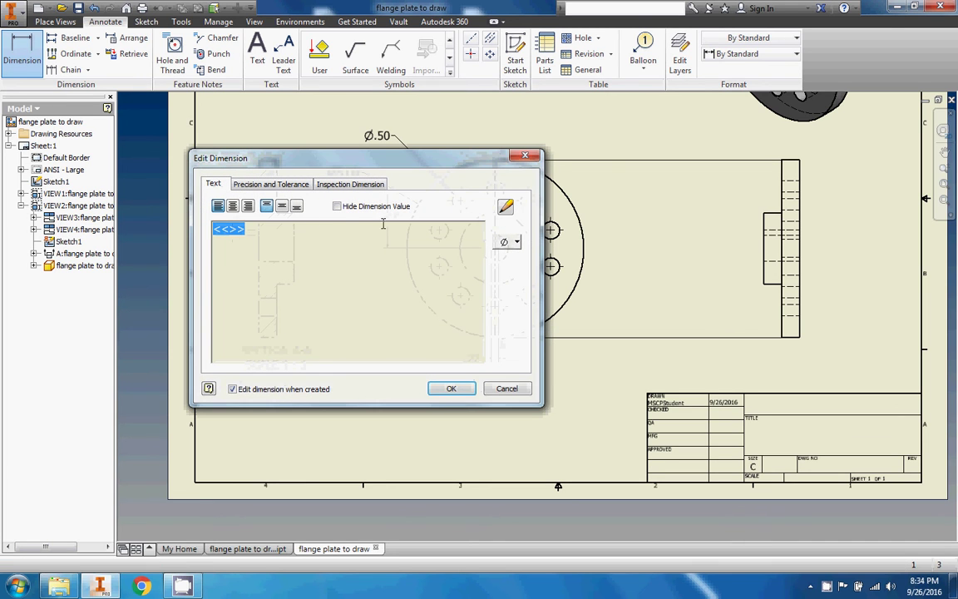
- Replace the keyway depth dimension's calculated value with .15 at 0.240 in text size and accept the edit
{"action": "left_click", "coordinate": [337, 206]}
{"action": "left_click_drag", "start_coordinate": [274, 158], "coordinate": [444, 182]}
{"action": "type", "text": ".15"}
{"action": "left_click_drag", "start_coordinate": [640, 265], "coordinate": [362, 251]}
{"action": "left_click", "coordinate": [676, 231]}
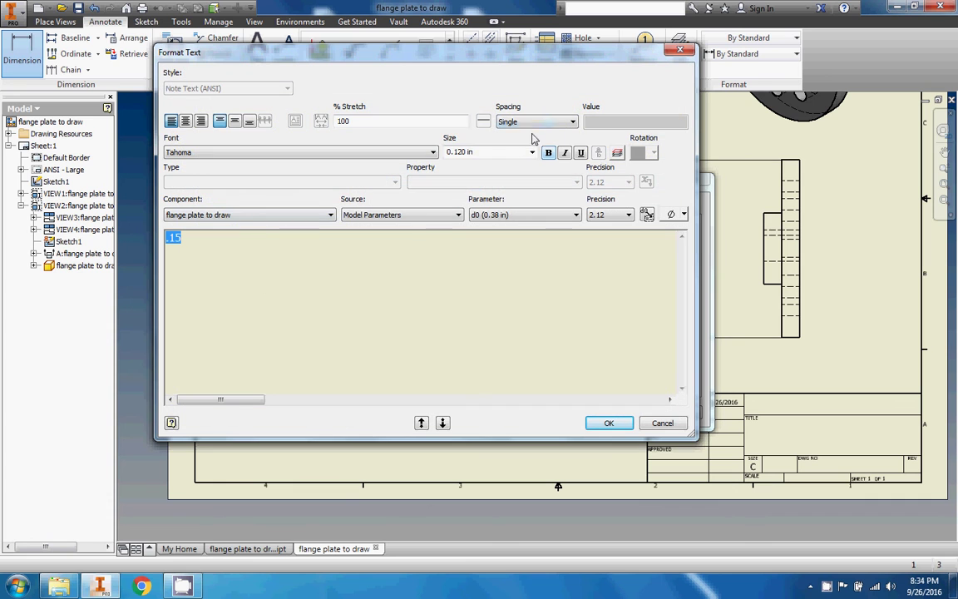
{"action": "left_click", "coordinate": [489, 151]}
{"action": "left_click", "coordinate": [495, 189]}
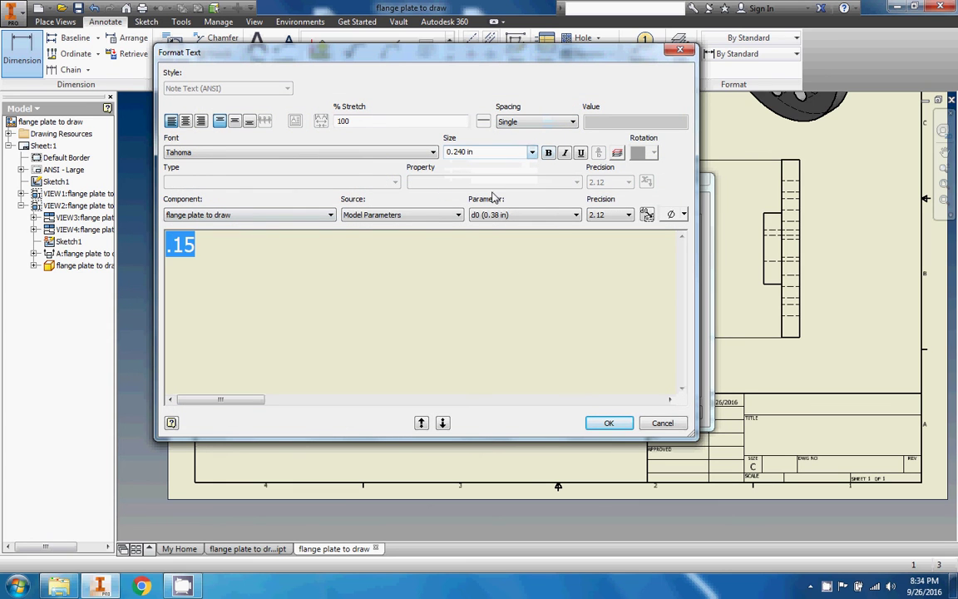
{"action": "left_click", "coordinate": [615, 423]}
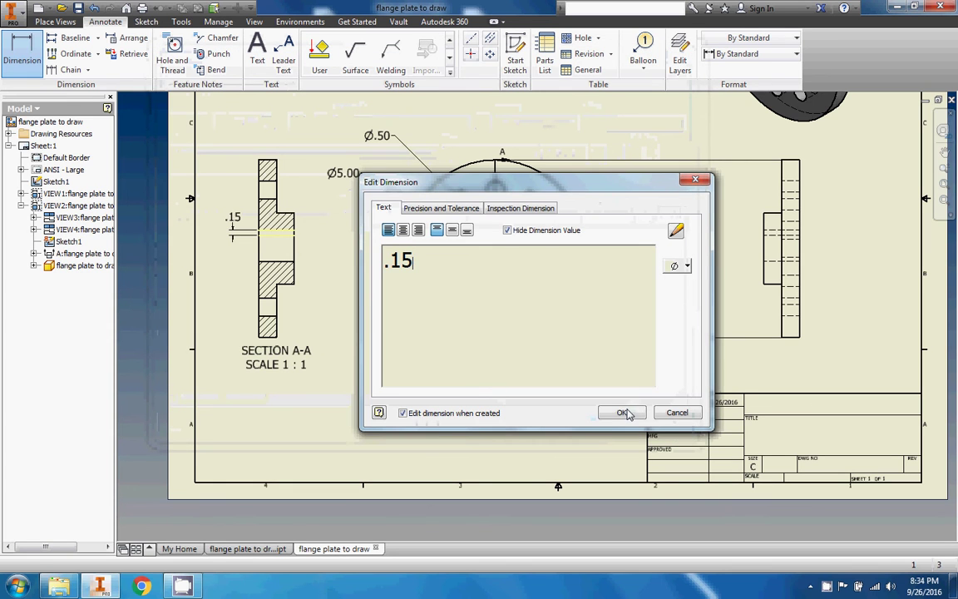
{"action": "left_click", "coordinate": [628, 410]}
- Switch to the Snipping Tool with the whole drawing sheet in view
{"action": "scroll", "coordinate": [391, 337], "scroll_direction": "down", "scroll_amount": 3}
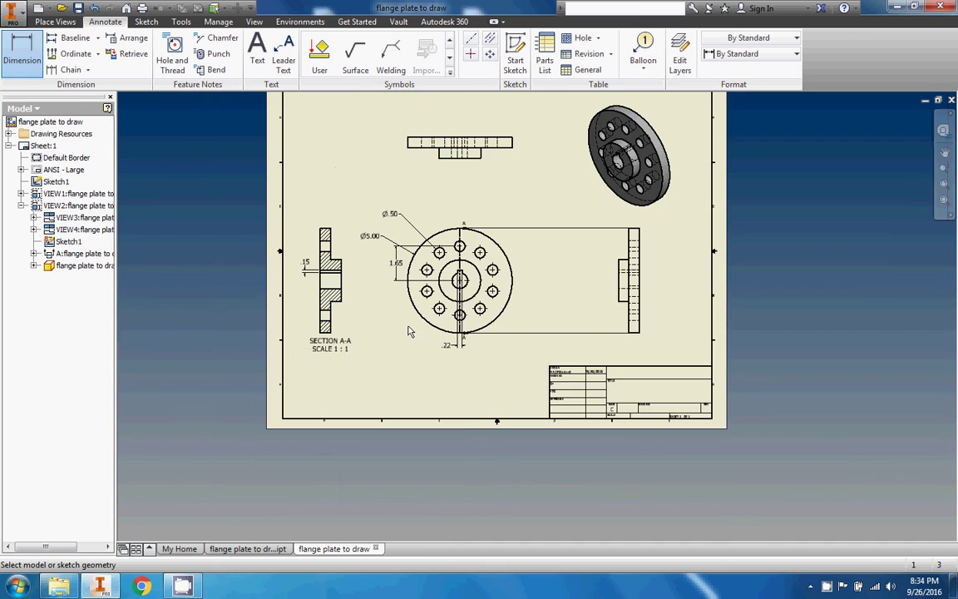
{"action": "scroll", "coordinate": [447, 196], "scroll_direction": "up", "scroll_amount": 3}
{"action": "scroll", "coordinate": [479, 286], "scroll_direction": "down", "scroll_amount": 2}
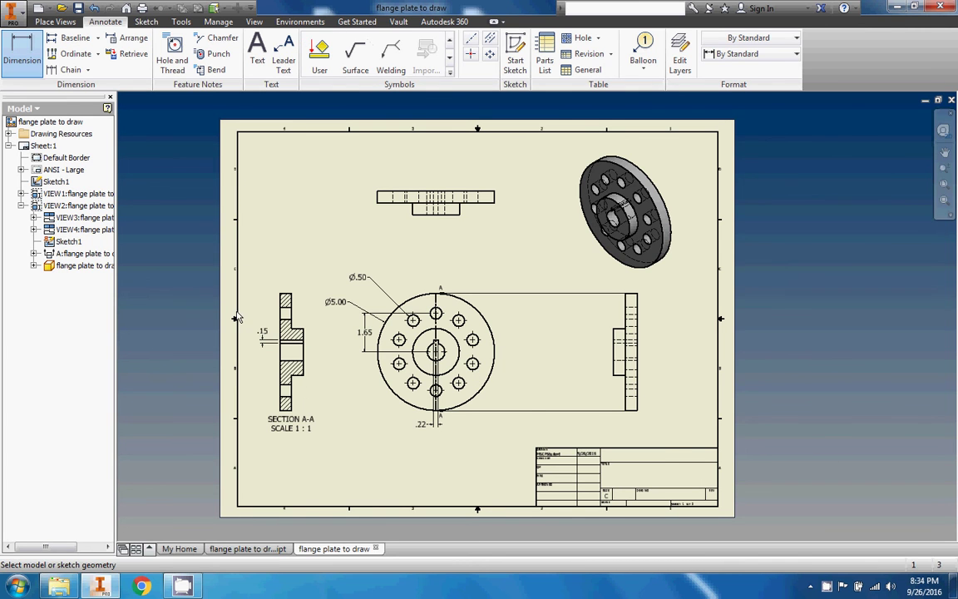
{"action": "scroll", "coordinate": [237, 317], "scroll_direction": "up", "scroll_amount": 1}
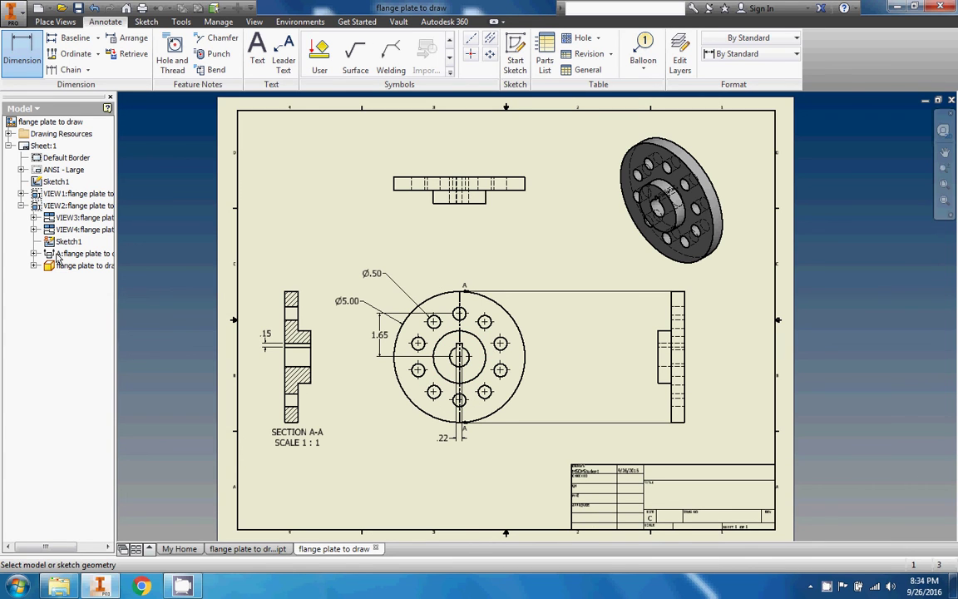
{"action": "left_click", "coordinate": [17, 586]}
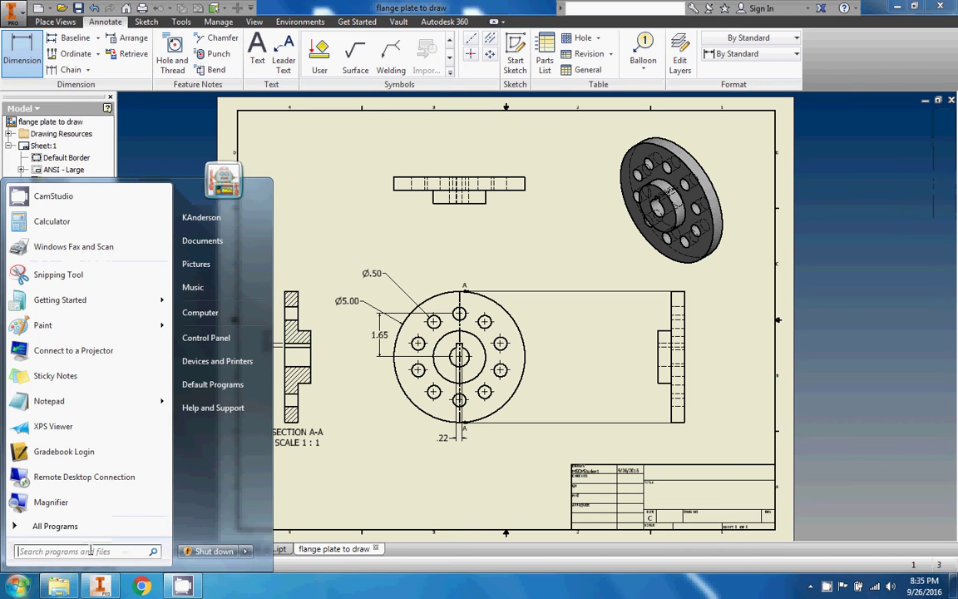
{"action": "type", "text": "snip"}
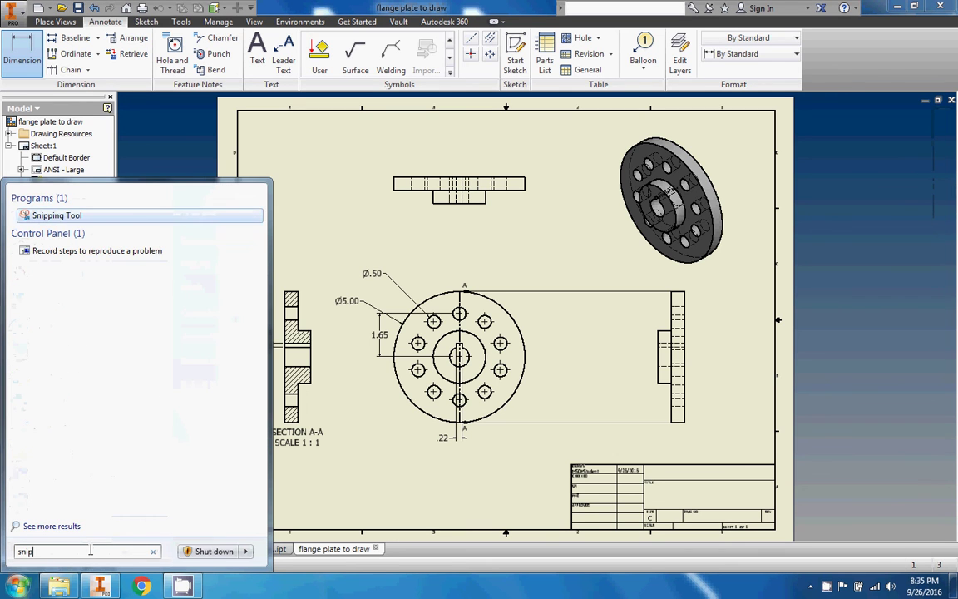
{"action": "left_click", "coordinate": [95, 215]}
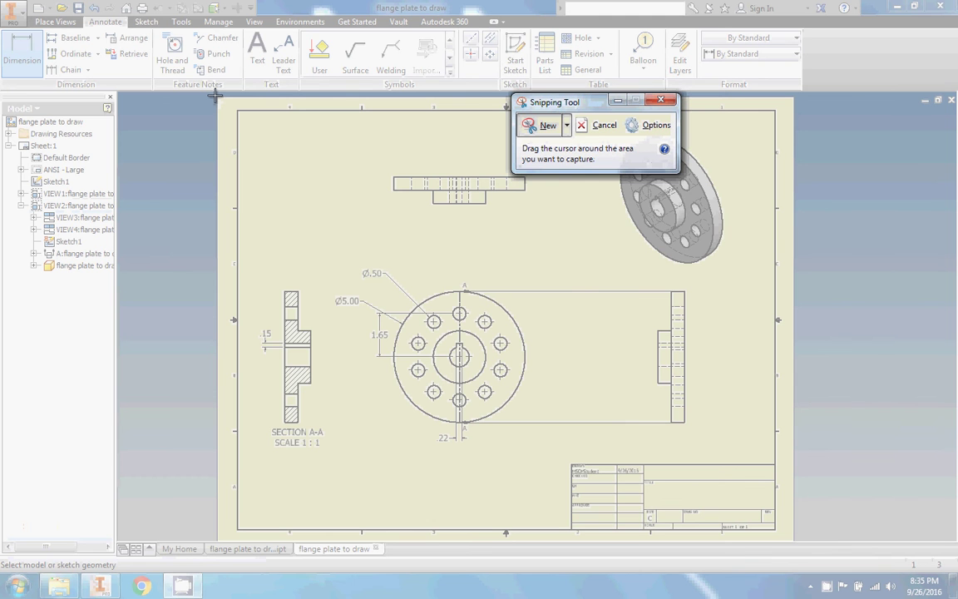
- Capture the whole drawing sheet as a snip and draw a diagonal pen stroke across it
{"action": "mouse_move", "coordinate": [215, 96]}
{"action": "left_mouse_down"}
{"action": "mouse_move", "coordinate": [514, 347]}
{"action": "mouse_move", "coordinate": [792, 539]}
{"action": "left_mouse_up"}
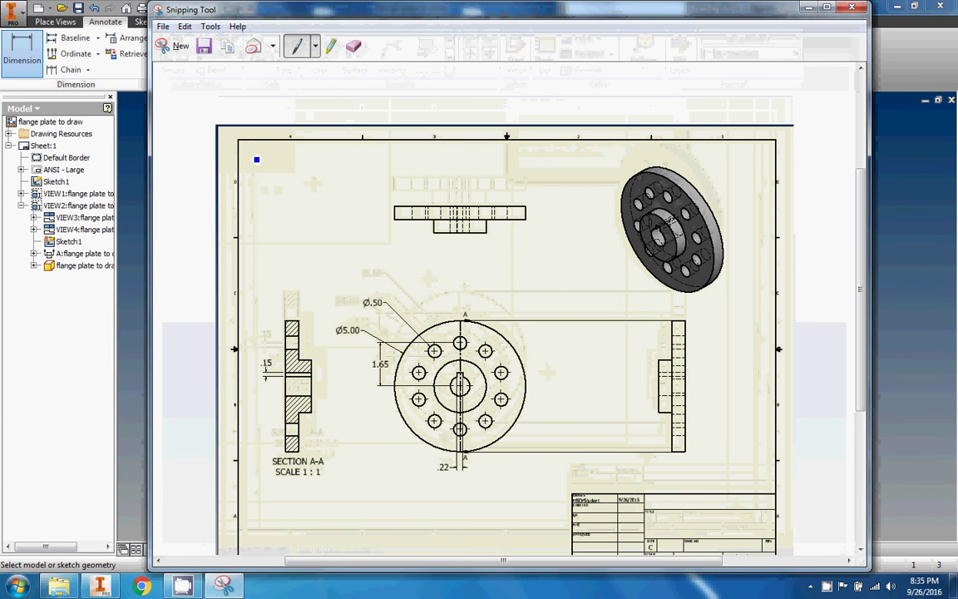
{"action": "left_click_drag", "start_coordinate": [252, 154], "coordinate": [778, 538]}
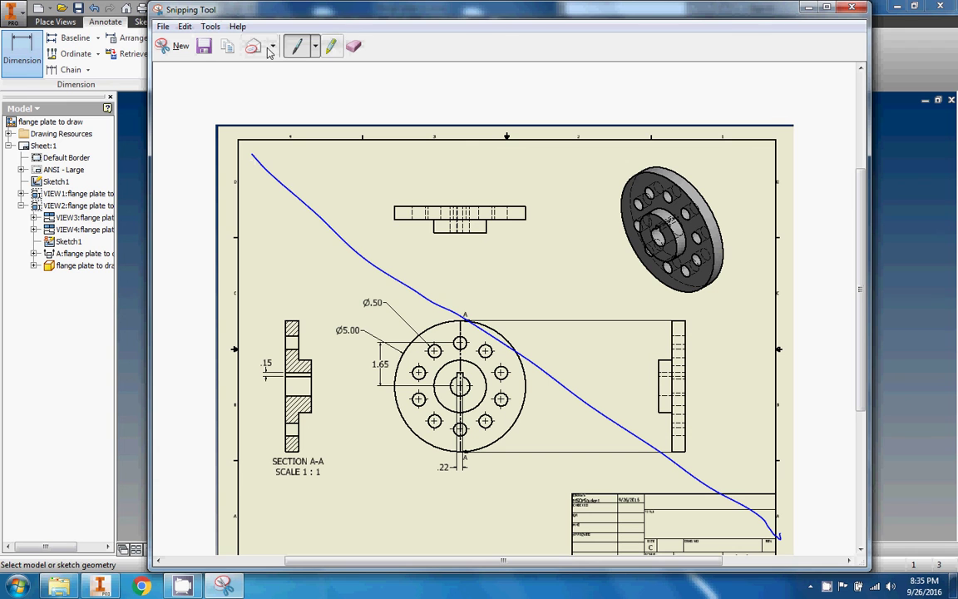
{"action": "left_click", "coordinate": [183, 27]}
{"action": "left_click", "coordinate": [182, 28]}
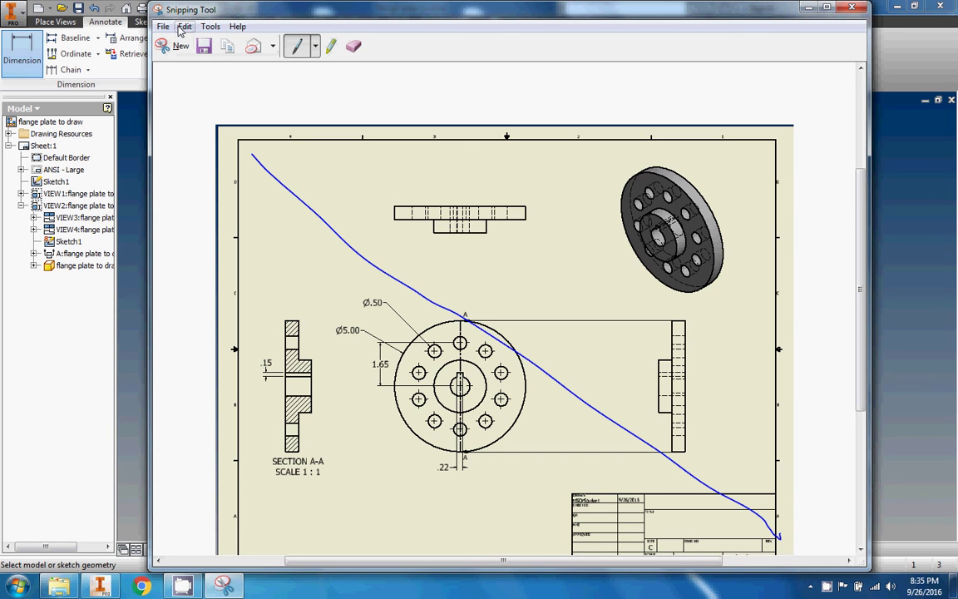
- Take a new snip of the drawing inside the sheet border and save it to the Desktop as the JPEG Autodesk Drawing Flange
{"action": "left_click", "coordinate": [180, 44]}
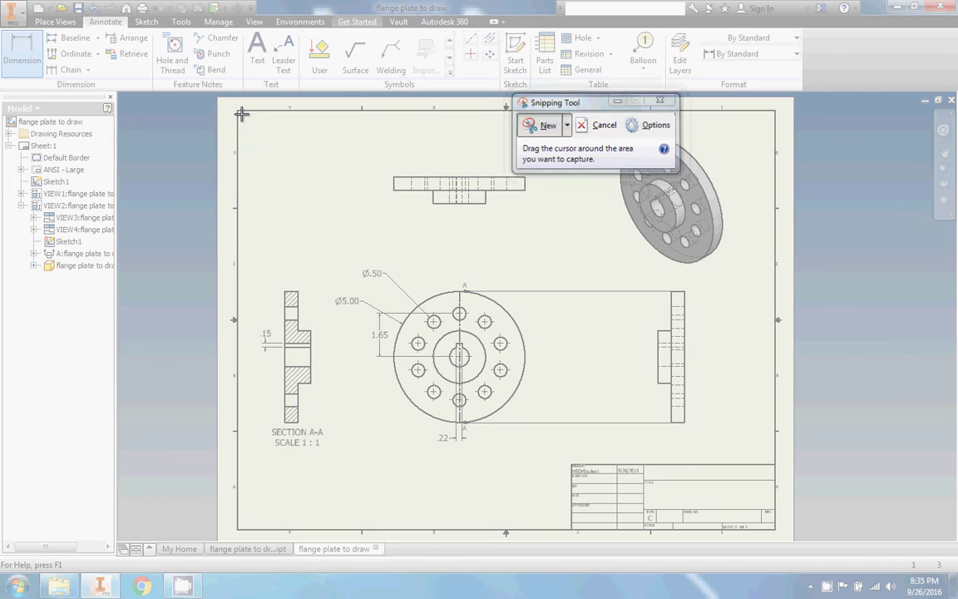
{"action": "mouse_move", "coordinate": [242, 114]}
{"action": "left_mouse_down"}
{"action": "mouse_move", "coordinate": [407, 296]}
{"action": "mouse_move", "coordinate": [767, 522]}
{"action": "left_mouse_up"}
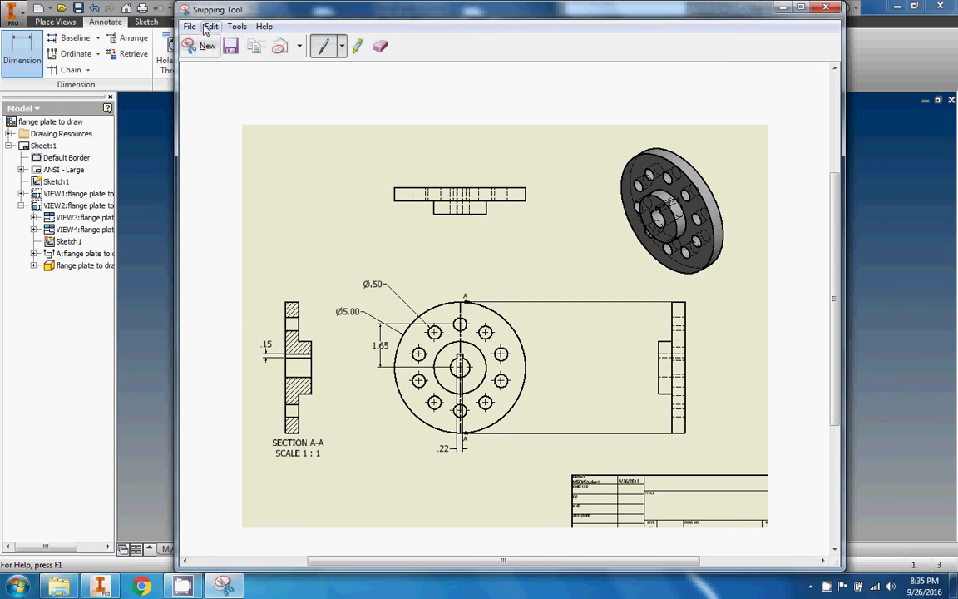
{"action": "left_click", "coordinate": [190, 26]}
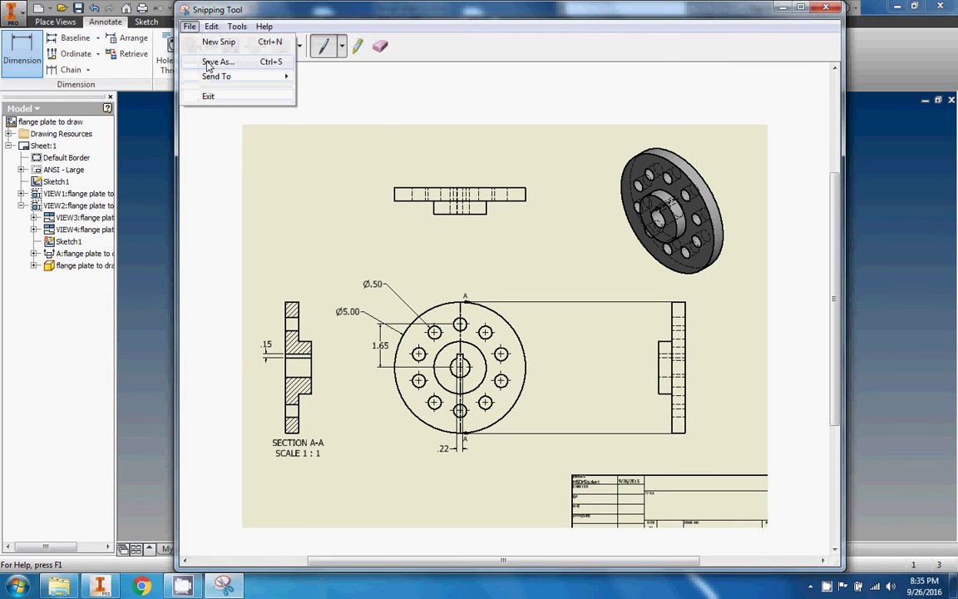
{"action": "left_click", "coordinate": [212, 63]}
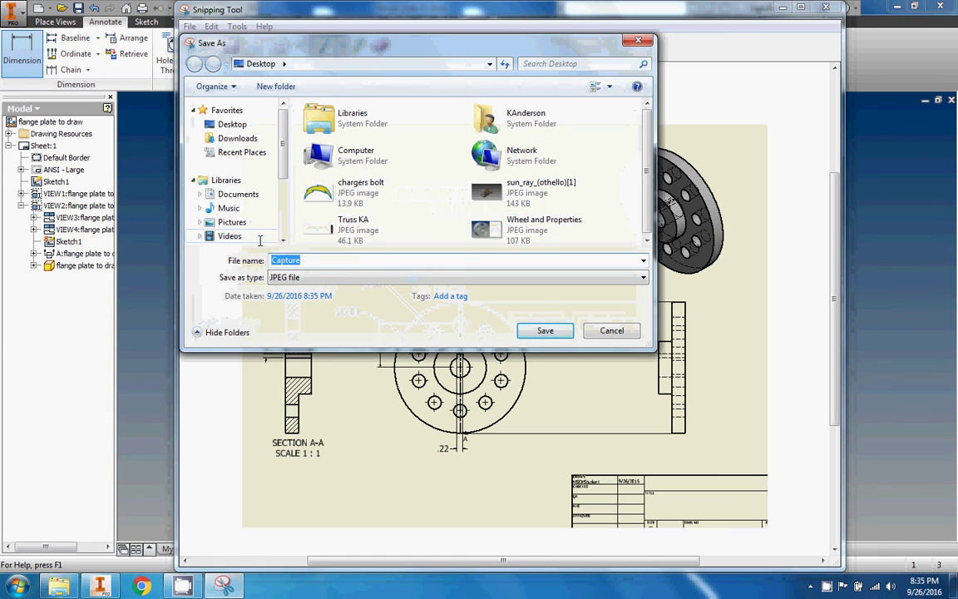
{"action": "type", "text": "Autodesk "}
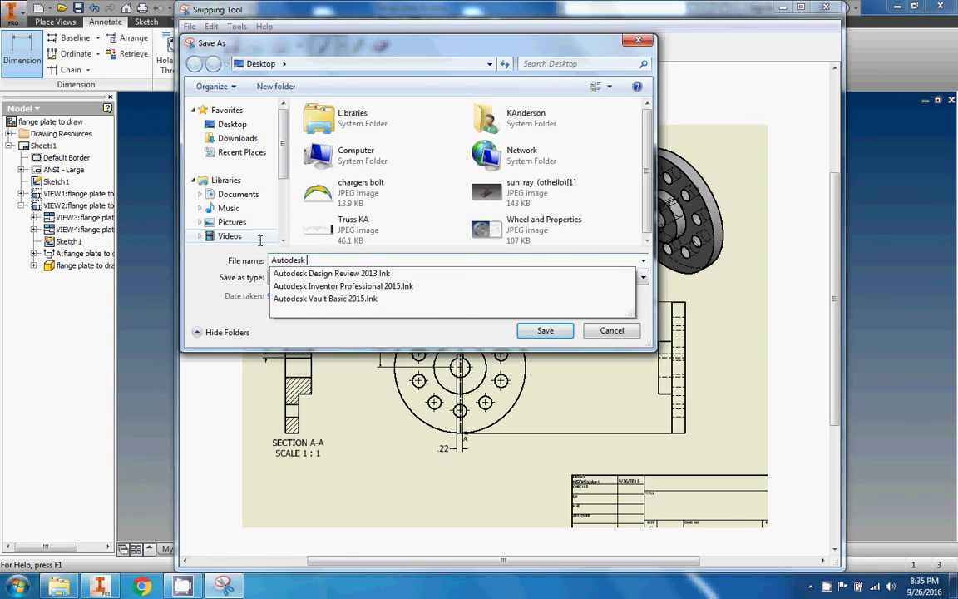
{"action": "type", "text": "C"}
{"action": "key", "text": "BackSpace"}
{"action": "type", "text": "D"}
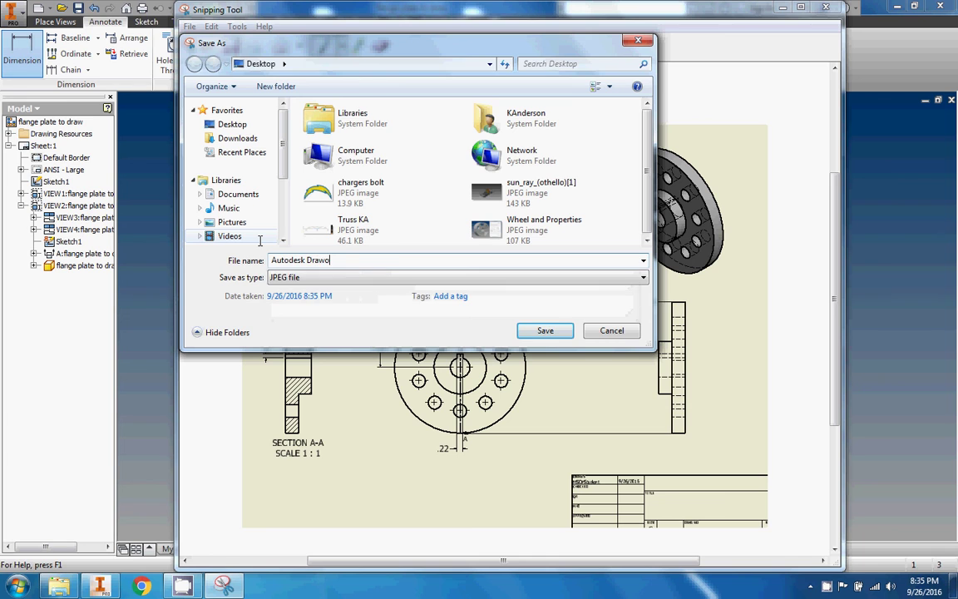
{"action": "type", "text": "rawing GL"}
{"action": "key", "text": "BackSpace"}
{"action": "type", "text": "Fa"}
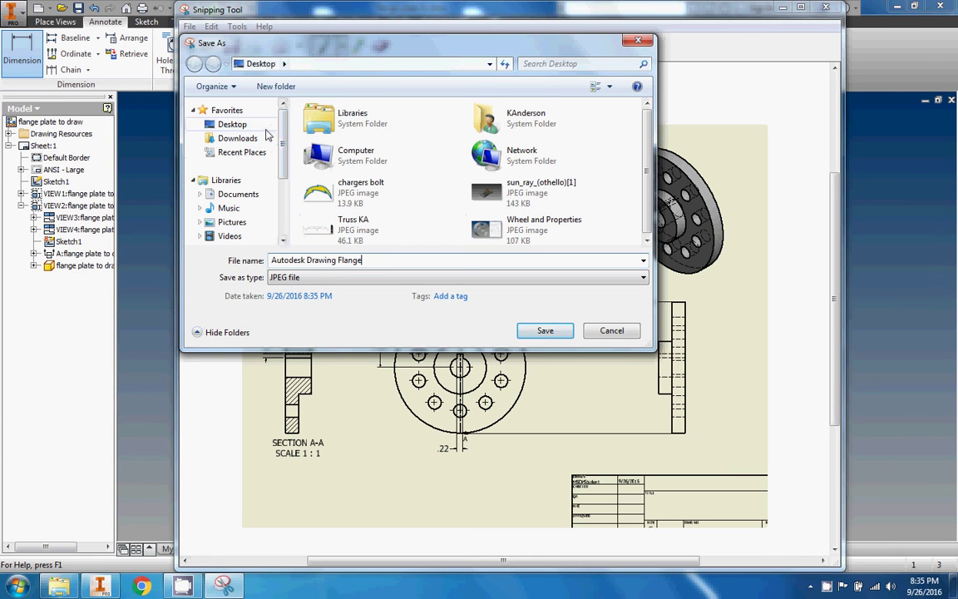
{"action": "left_click", "coordinate": [545, 330]}
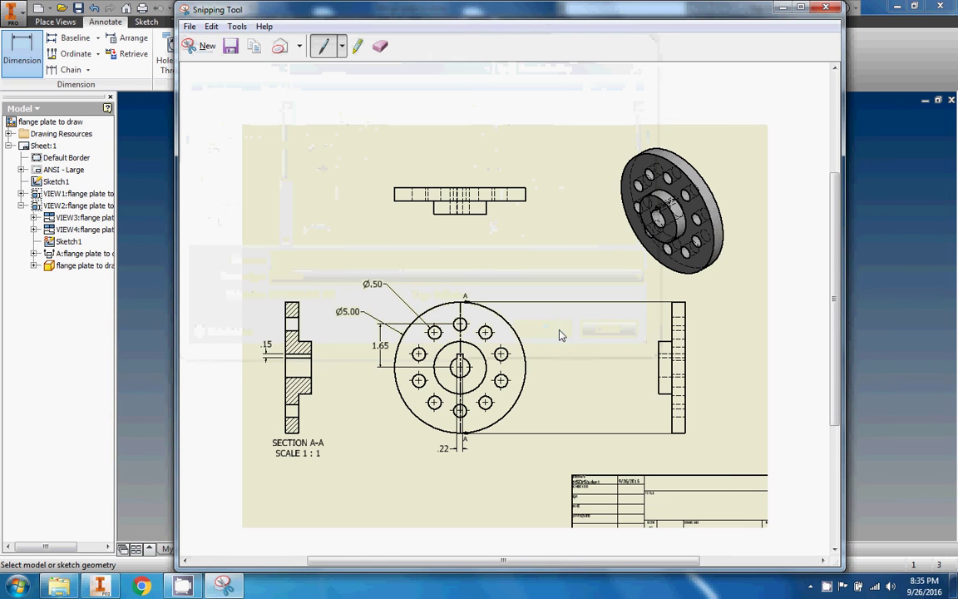
- Switch to Paint and open the Autodesk Drawing Flange image from the Desktop
{"action": "left_click", "coordinate": [20, 588]}
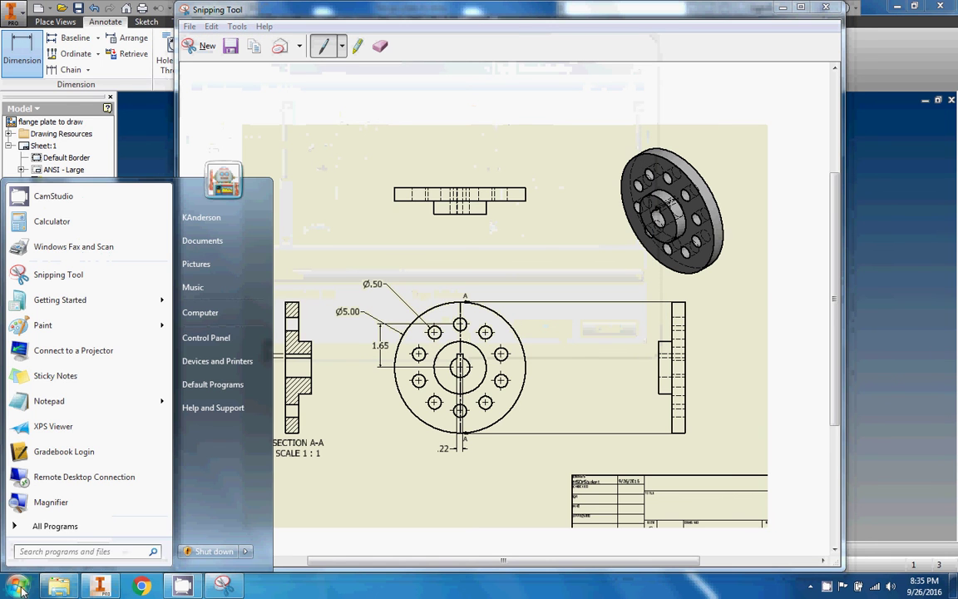
{"action": "left_click", "coordinate": [46, 553]}
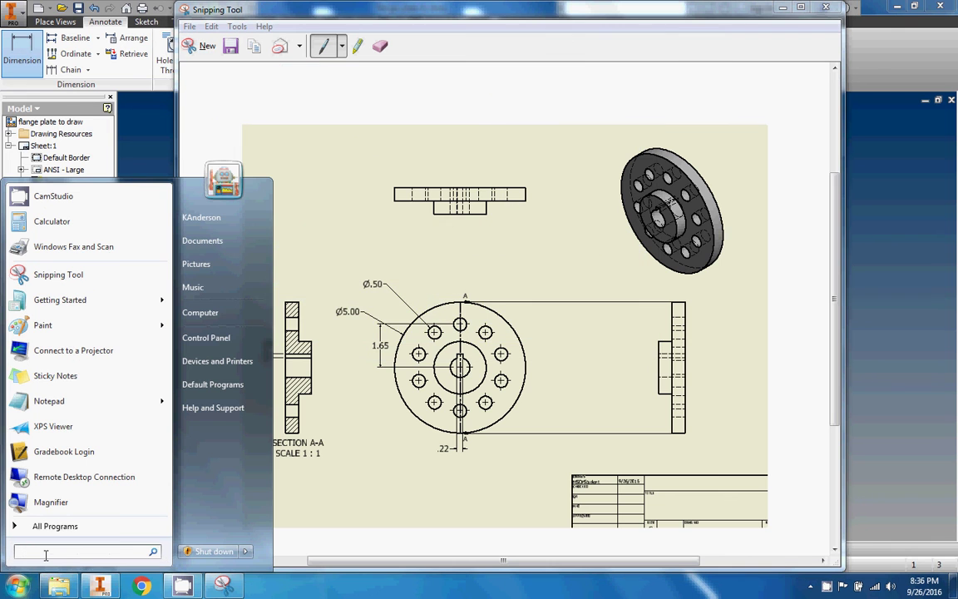
{"action": "type", "text": "pai"}
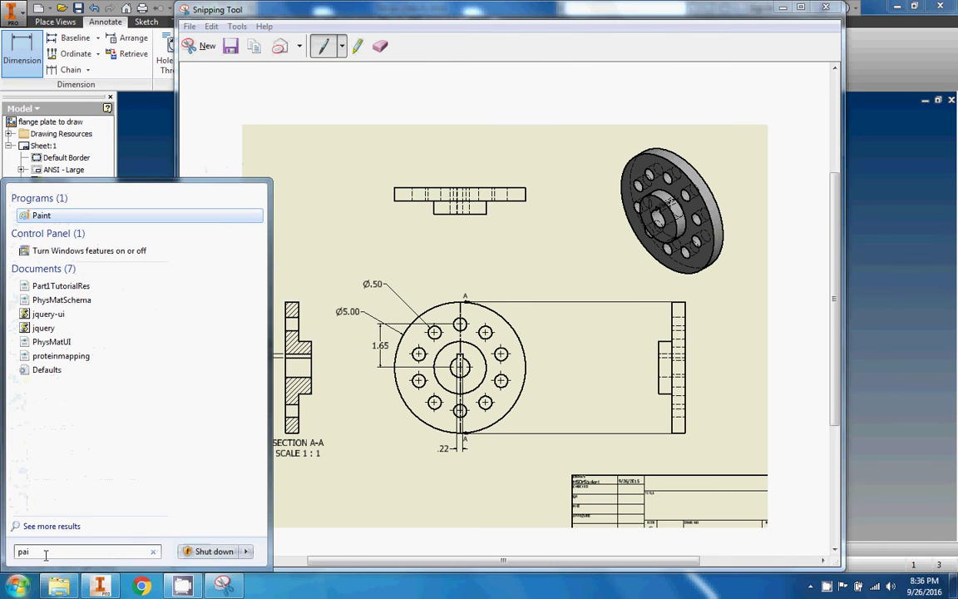
{"action": "key", "text": "Return"}
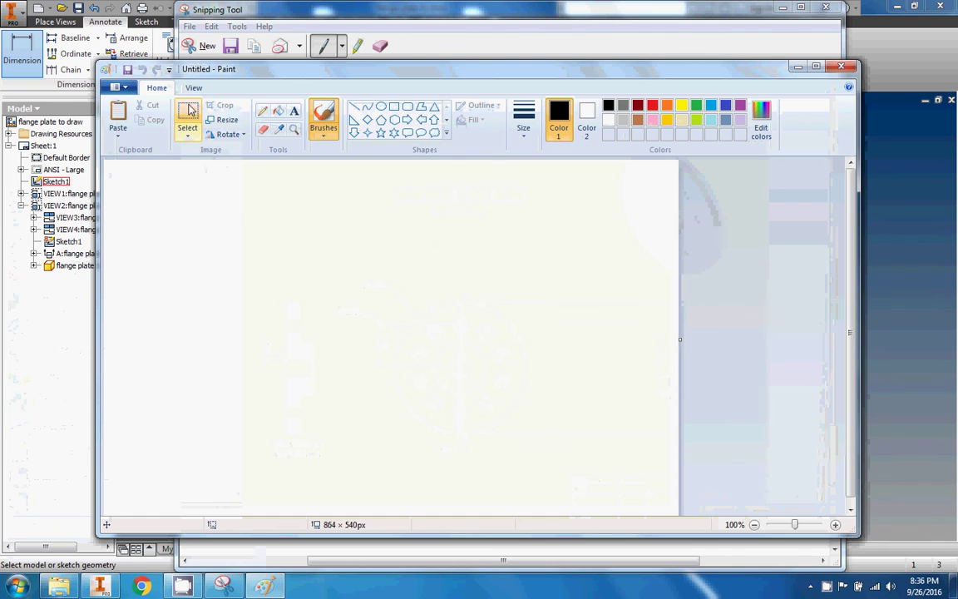
{"action": "left_click", "coordinate": [123, 91]}
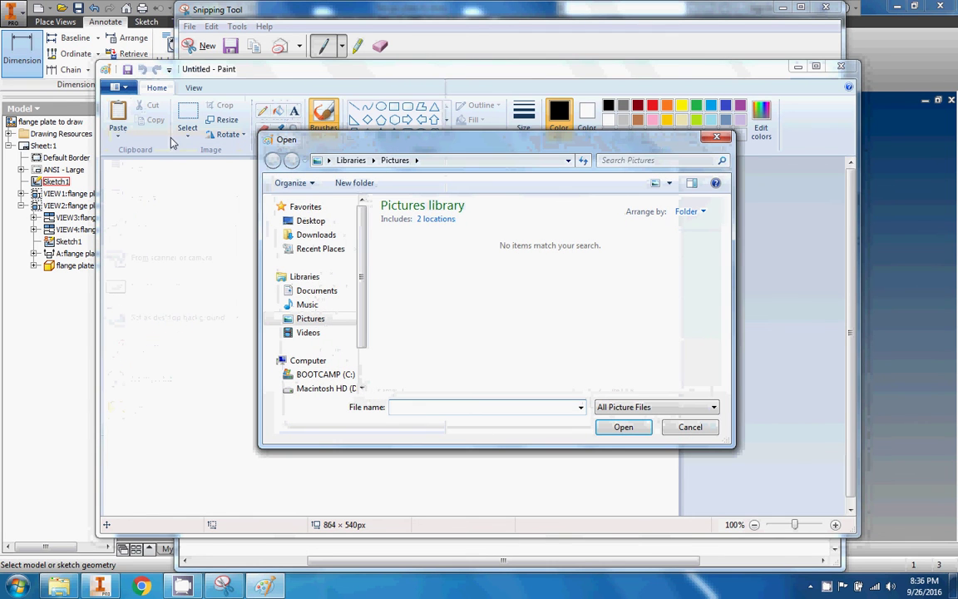
{"action": "left_click", "coordinate": [313, 222]}
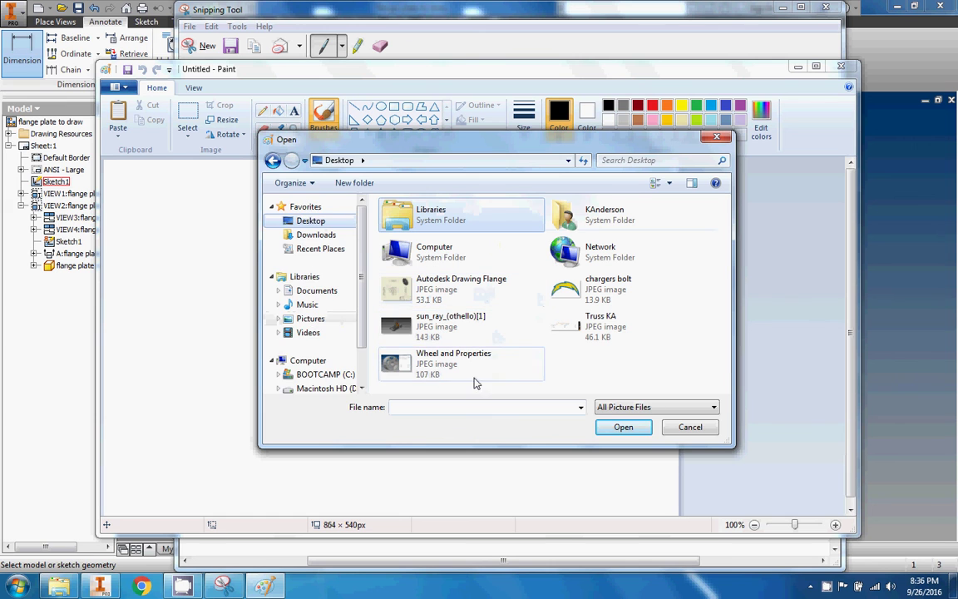
{"action": "double_click", "coordinate": [445, 285]}
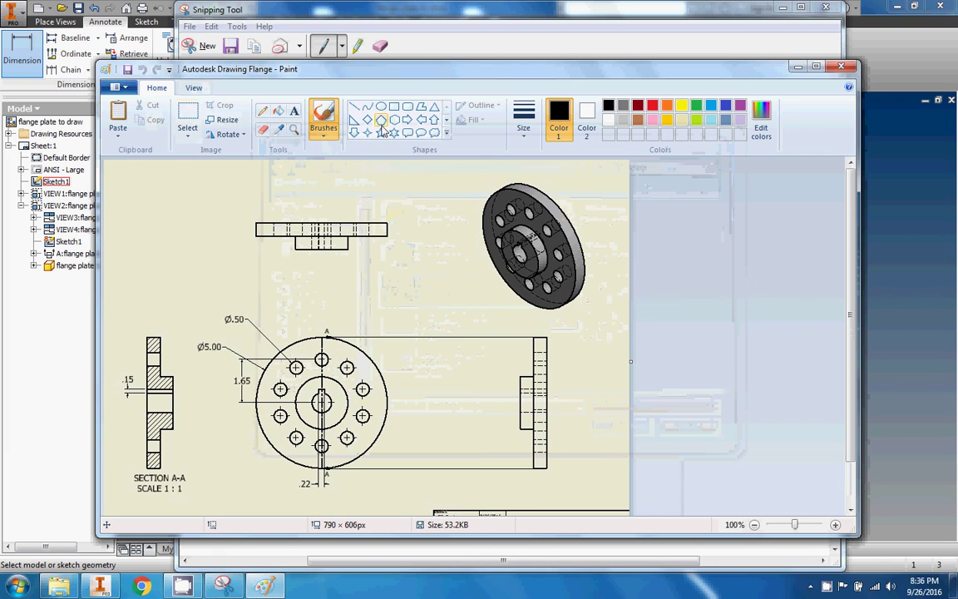
- Try a down arrow about 25 × 35 px above the upper projection line between the front and side views, and undo it
{"action": "left_click", "coordinate": [354, 133]}
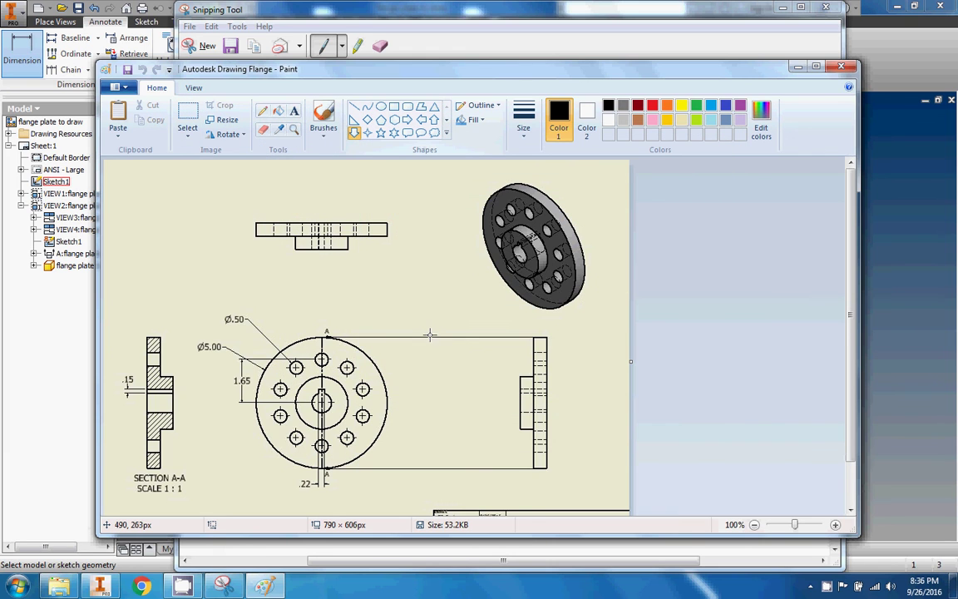
{"action": "left_click_drag", "start_coordinate": [430, 333], "coordinate": [432, 316]}
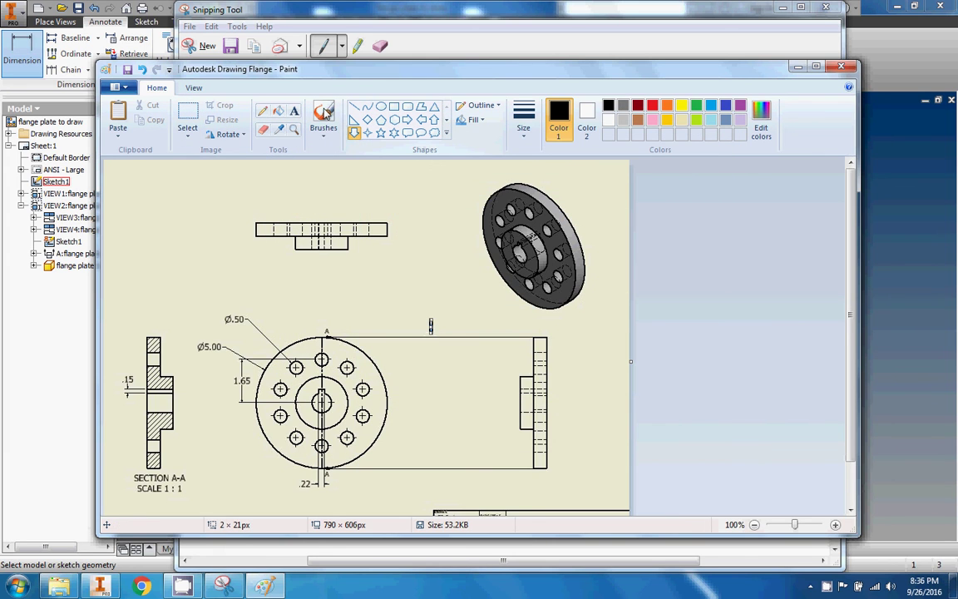
{"action": "left_click", "coordinate": [145, 71]}
{"action": "left_click_drag", "start_coordinate": [446, 332], "coordinate": [426, 305]}
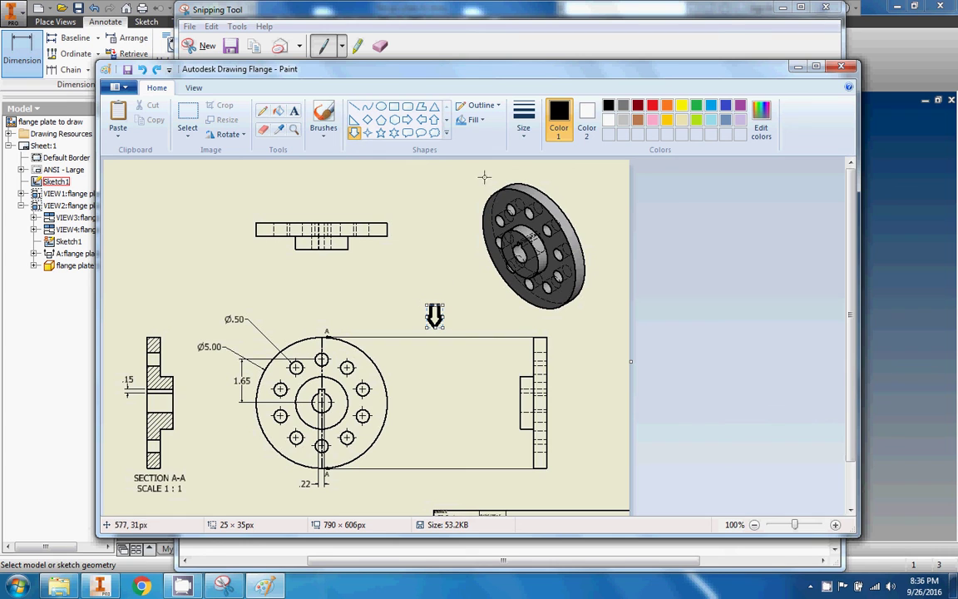
{"action": "left_click", "coordinate": [320, 130]}
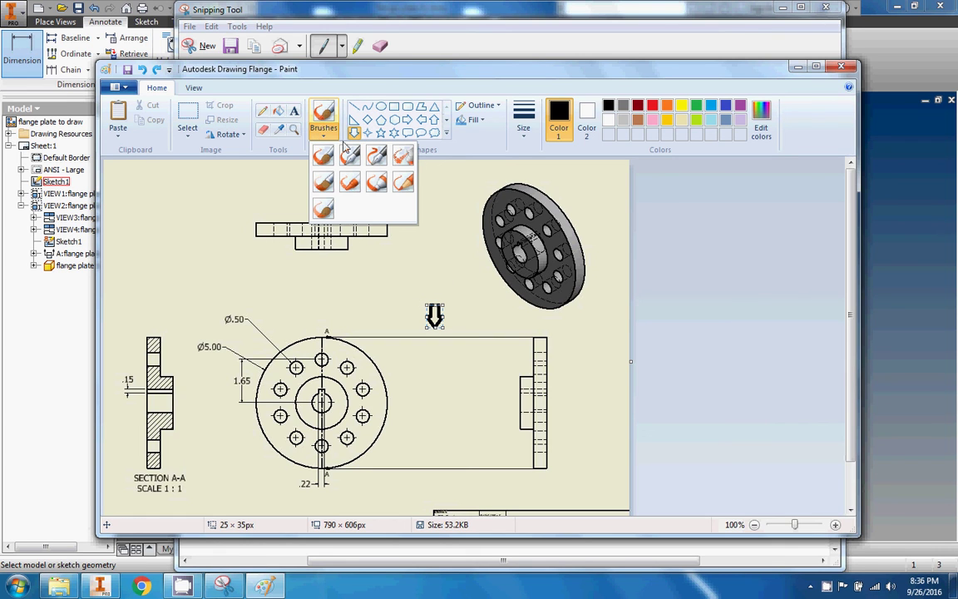
{"action": "left_click", "coordinate": [472, 120]}
{"action": "left_click", "coordinate": [472, 123]}
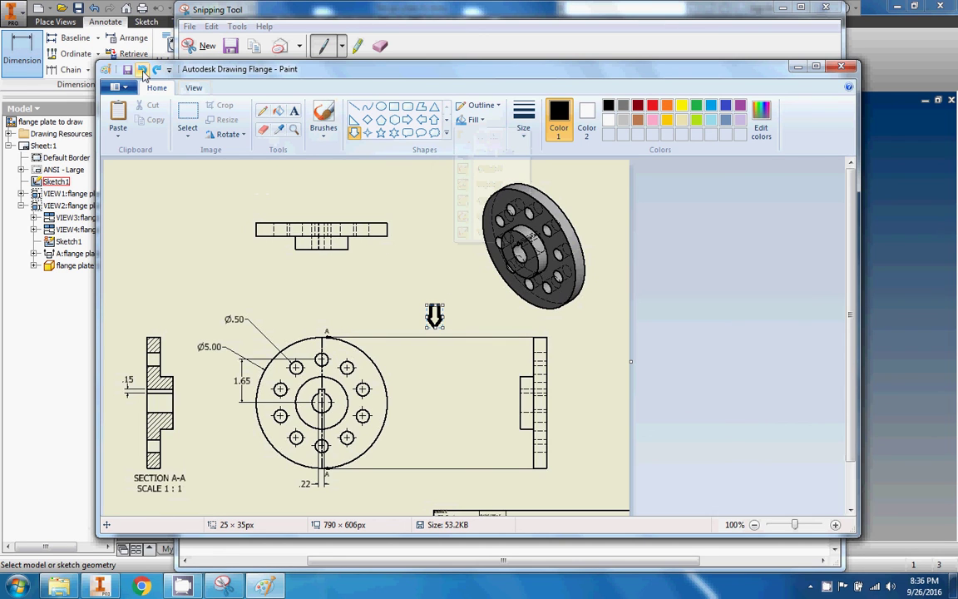
{"action": "left_click", "coordinate": [142, 70]}
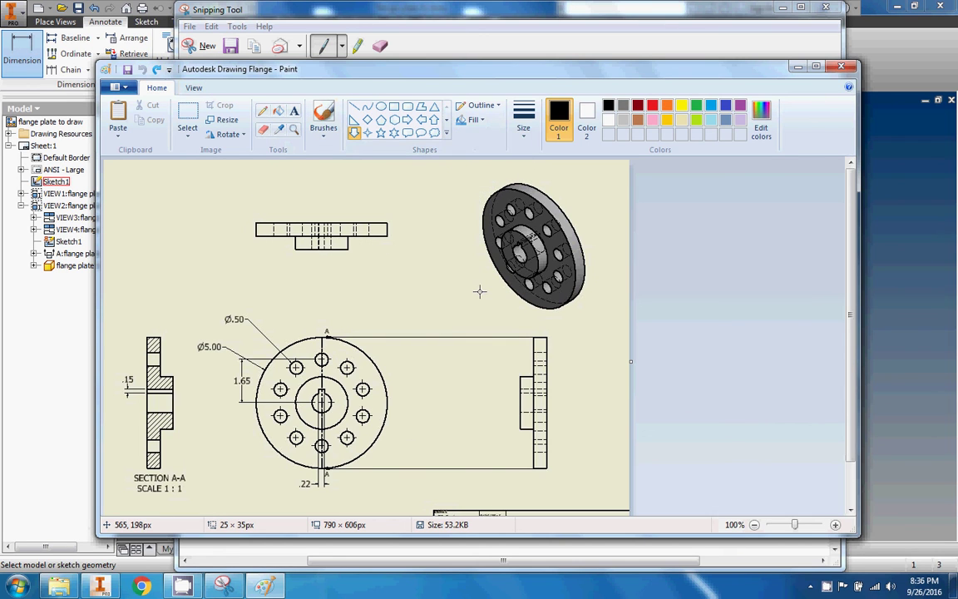
- Add the text label "Construction Line" above the upper projection line between the front and side views
{"action": "left_click", "coordinate": [194, 88]}
{"action": "left_click", "coordinate": [157, 87]}
{"action": "left_click", "coordinate": [295, 110]}
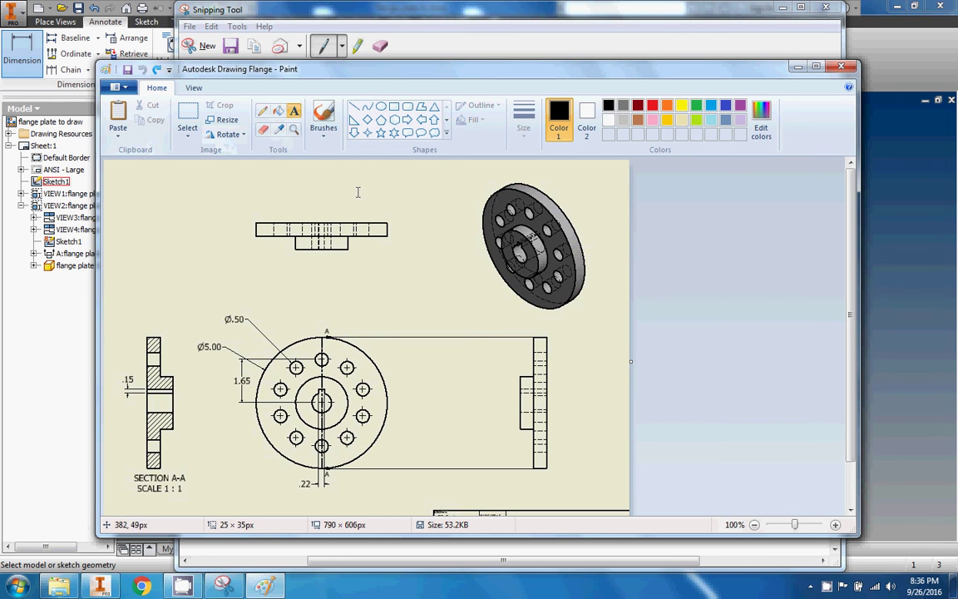
{"action": "left_click", "coordinate": [384, 313]}
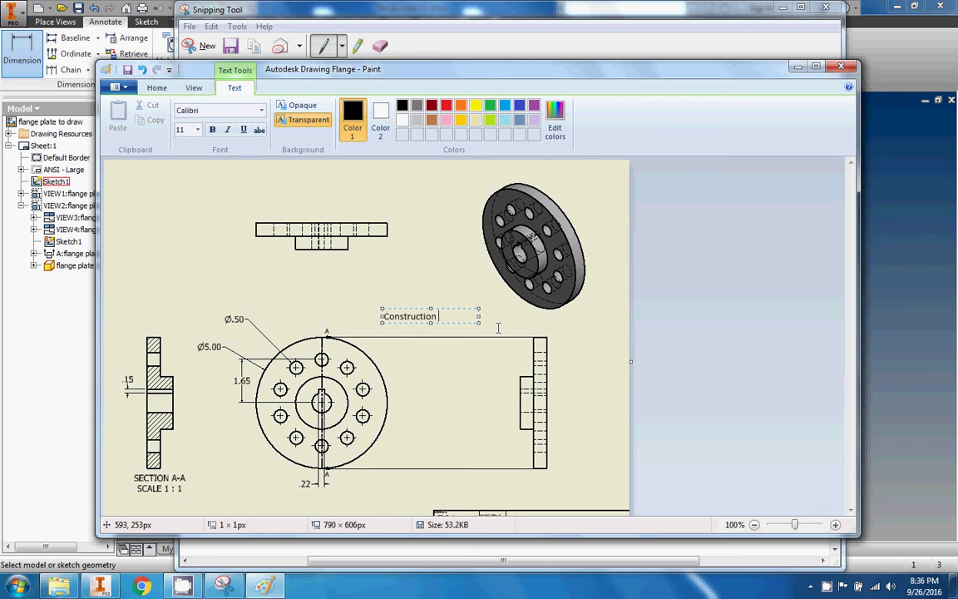
{"action": "type", "text": "Construction Line"}
{"action": "key", "text": "Return"}
{"action": "left_click", "coordinate": [389, 278]}
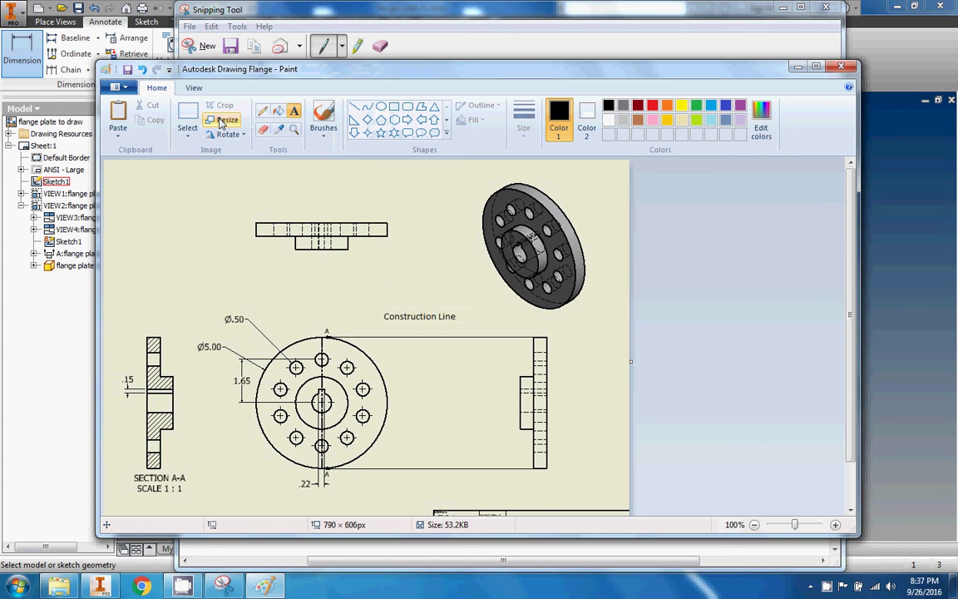
- Try to draw a short vertical line about 23 px long from beside the Construction Line label toward the projection line, and undo it
{"action": "left_click", "coordinate": [262, 110]}
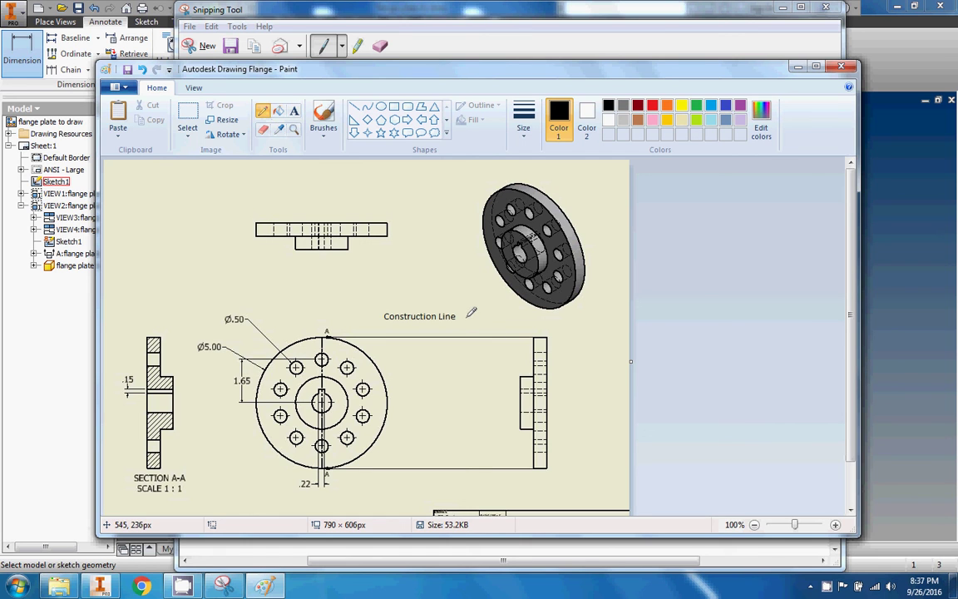
{"action": "left_click", "coordinate": [354, 105]}
{"action": "left_click_drag", "start_coordinate": [469, 316], "coordinate": [468, 334]}
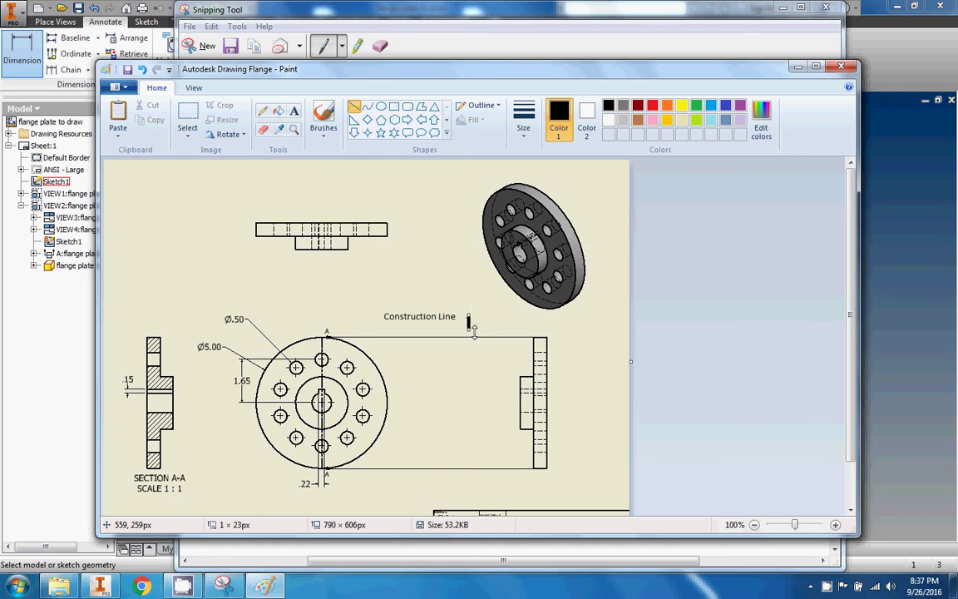
{"action": "left_click_drag", "start_coordinate": [468, 330], "coordinate": [471, 325]}
{"action": "left_click", "coordinate": [140, 70]}
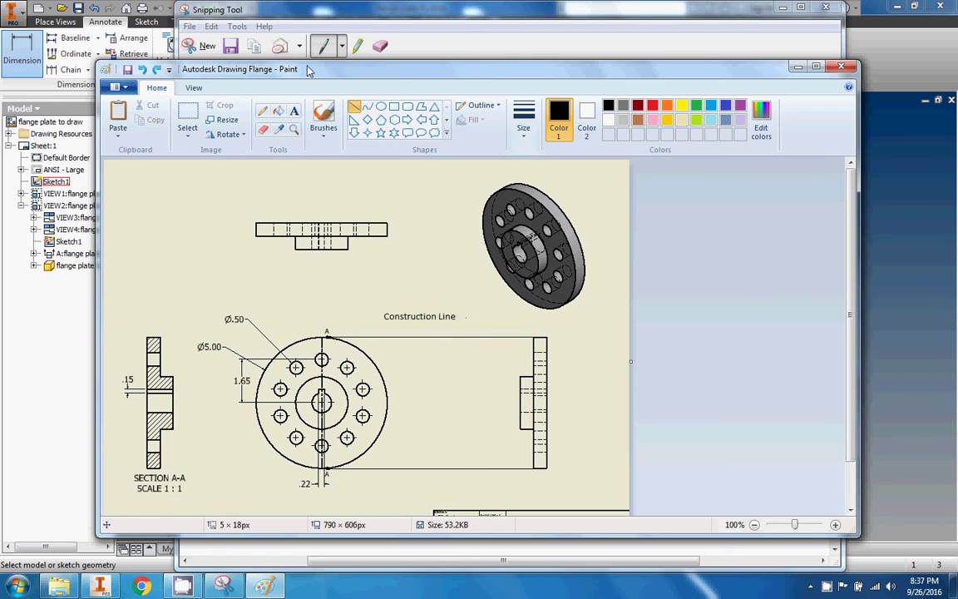
- Draw a down arrow just after the Construction Line label, pointing at the upper projection line, and deselect it
{"action": "left_click", "coordinate": [354, 133]}
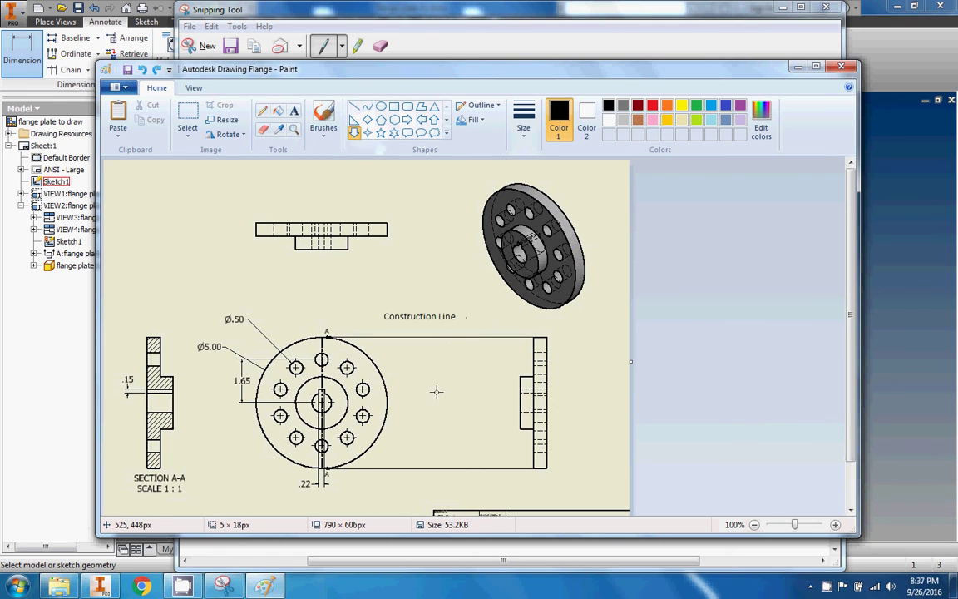
{"action": "left_click_drag", "start_coordinate": [471, 316], "coordinate": [474, 332]}
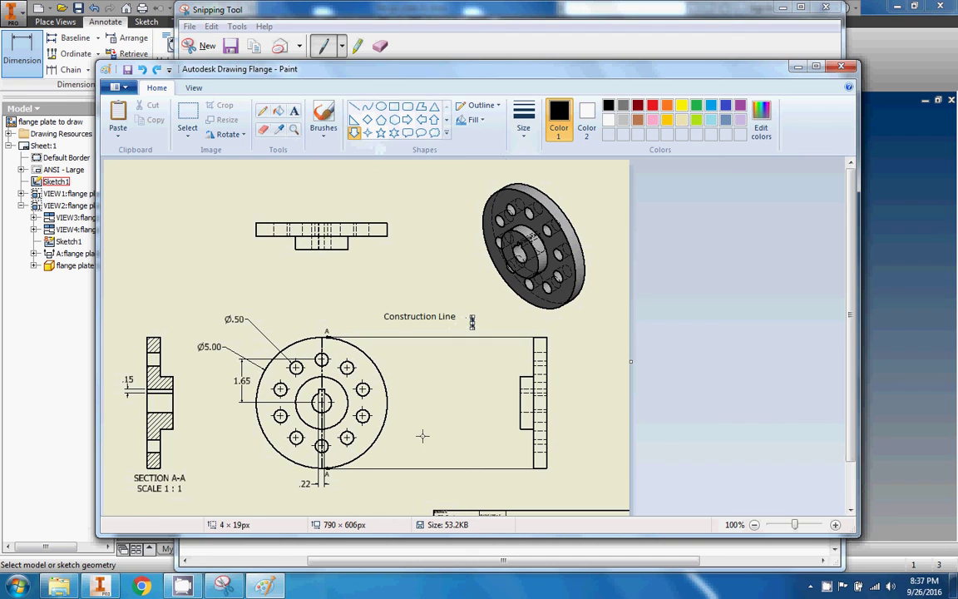
{"action": "left_click_drag", "start_coordinate": [470, 320], "coordinate": [456, 298]}
{"action": "left_click", "coordinate": [794, 352]}
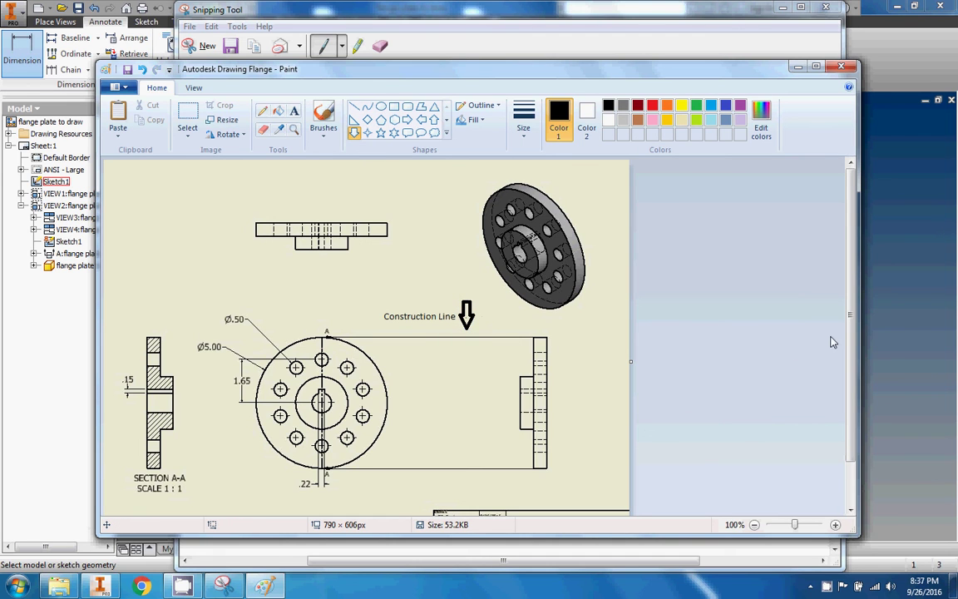